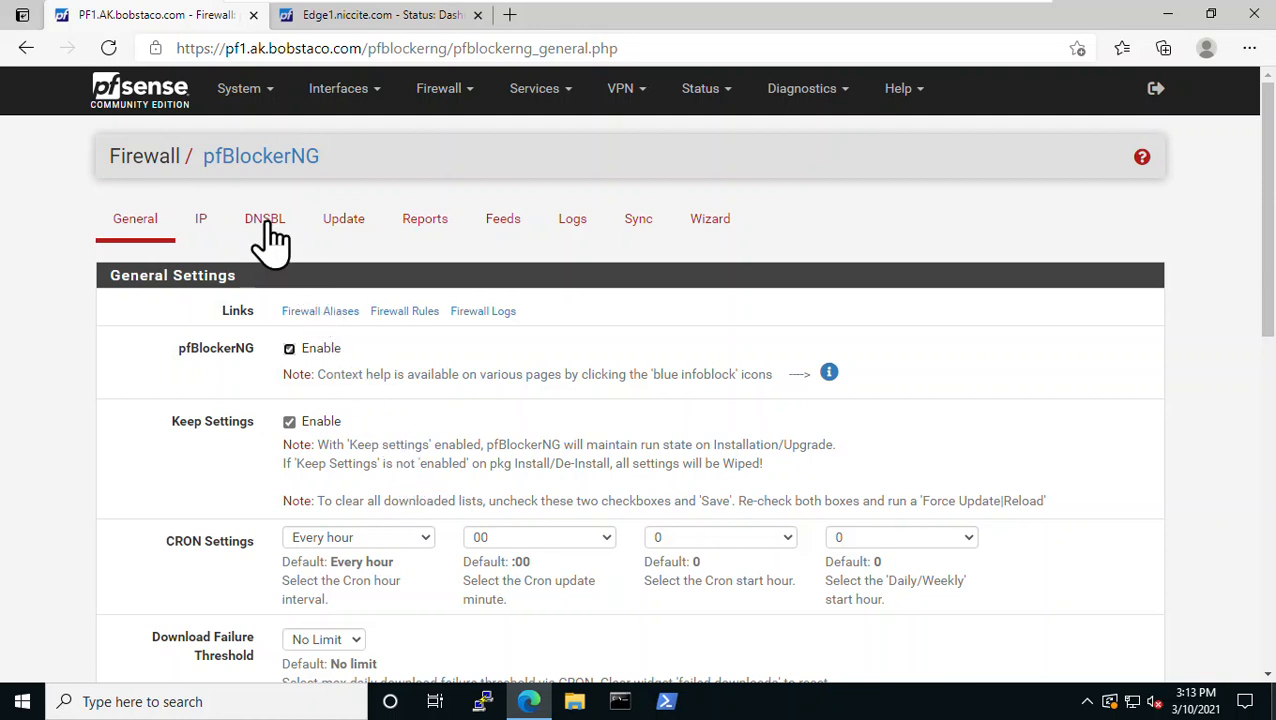
Step: Open the North America entry for editing in pfBlockerNG's GeoIP summary under the IP settings
{"action": "left_click", "coordinate": [202, 222]}
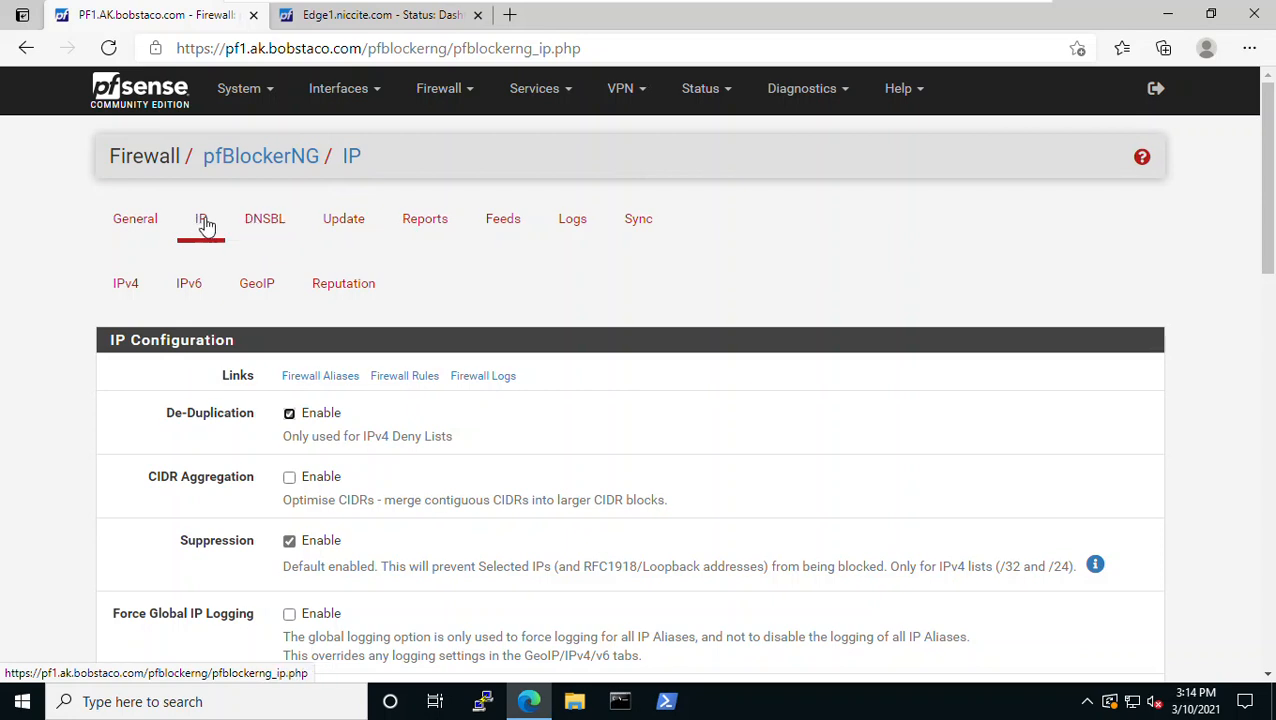
{"action": "left_click", "coordinate": [256, 290]}
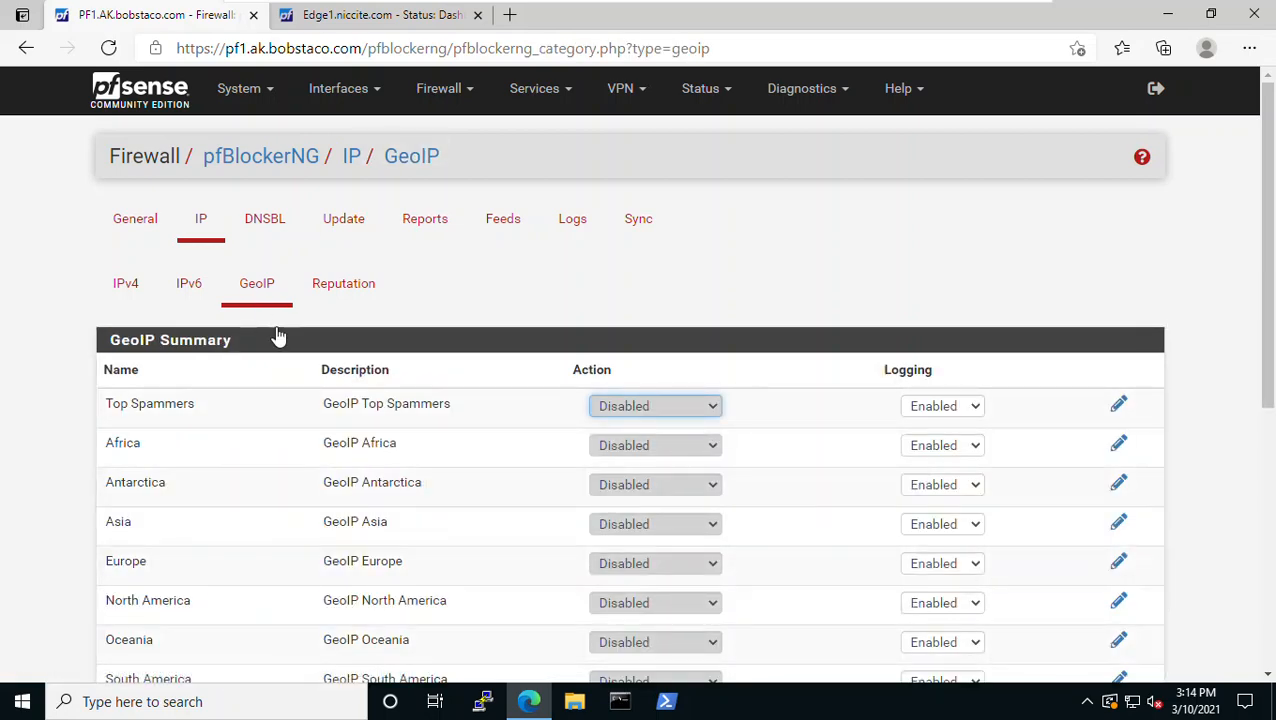
{"action": "scroll", "coordinate": [390, 525], "scroll_direction": "down", "scroll_amount": 1}
{"action": "scroll", "coordinate": [390, 525], "scroll_direction": "down", "scroll_amount": 1}
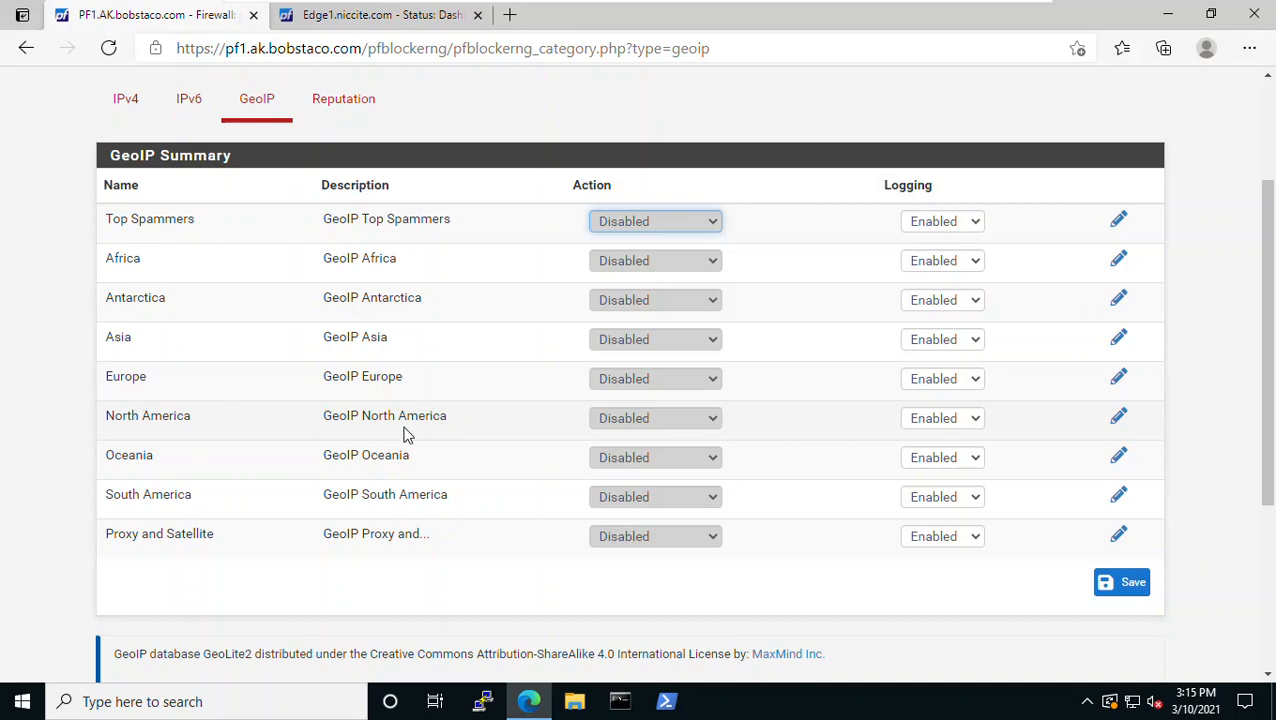
{"action": "left_click", "coordinate": [1119, 418]}
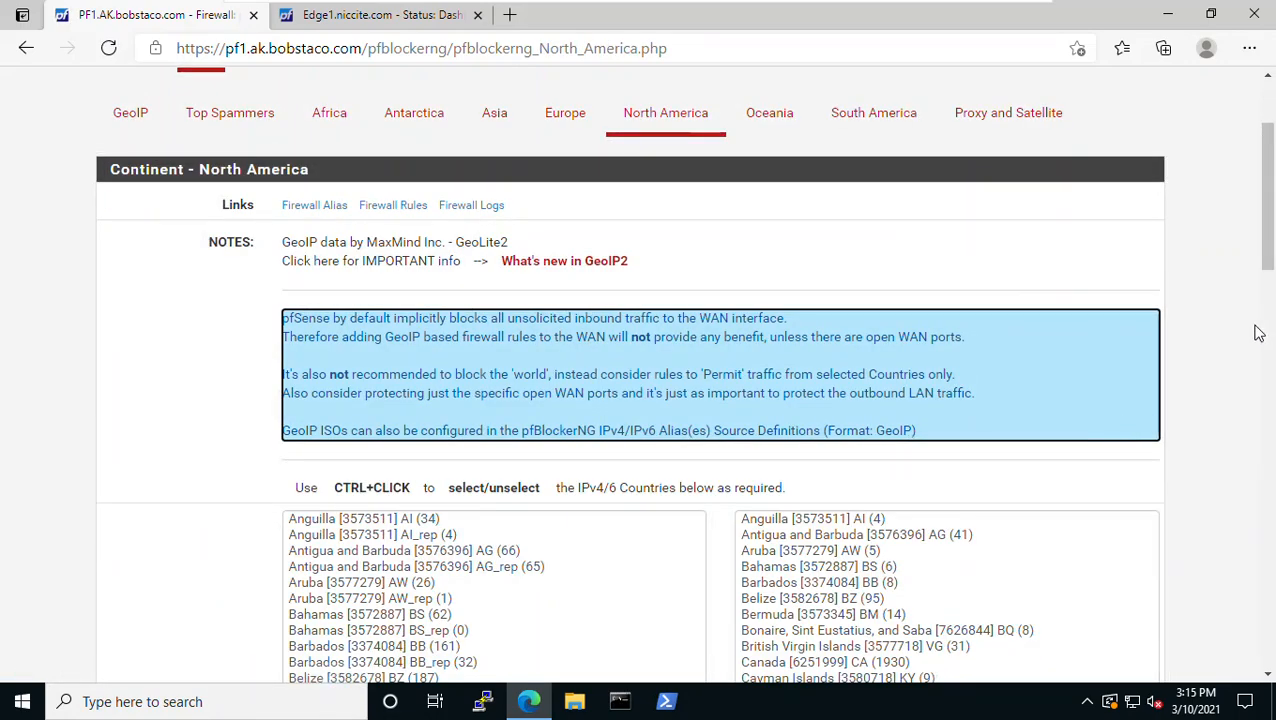
Step: Select all North American countries in both the IPv4 and the IPv6 country lists
{"action": "left_click_drag", "start_coordinate": [1265, 252], "coordinate": [1266, 365]}
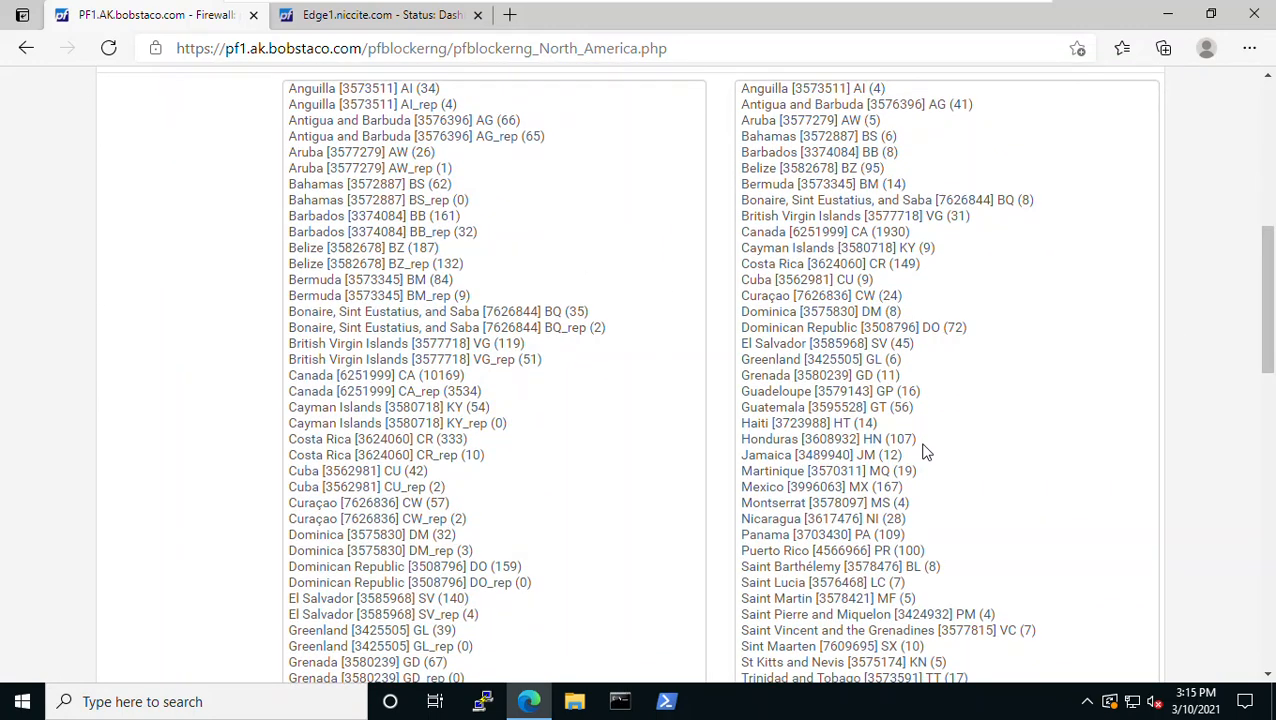
{"action": "mouse_move", "coordinate": [1268, 293]}
{"action": "left_mouse_down"}
{"action": "mouse_move", "coordinate": [1271, 334]}
{"action": "mouse_move", "coordinate": [1271, 287]}
{"action": "left_mouse_up"}
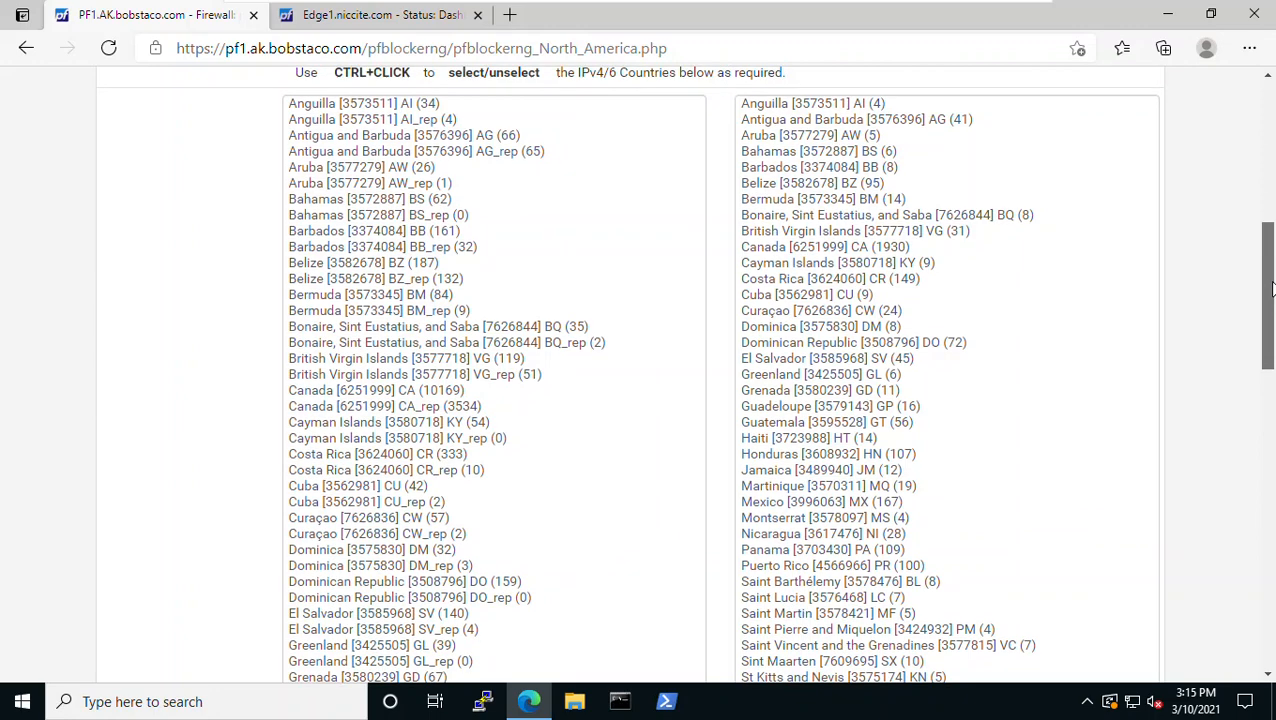
{"action": "left_click_drag", "start_coordinate": [1272, 290], "coordinate": [1215, 487]}
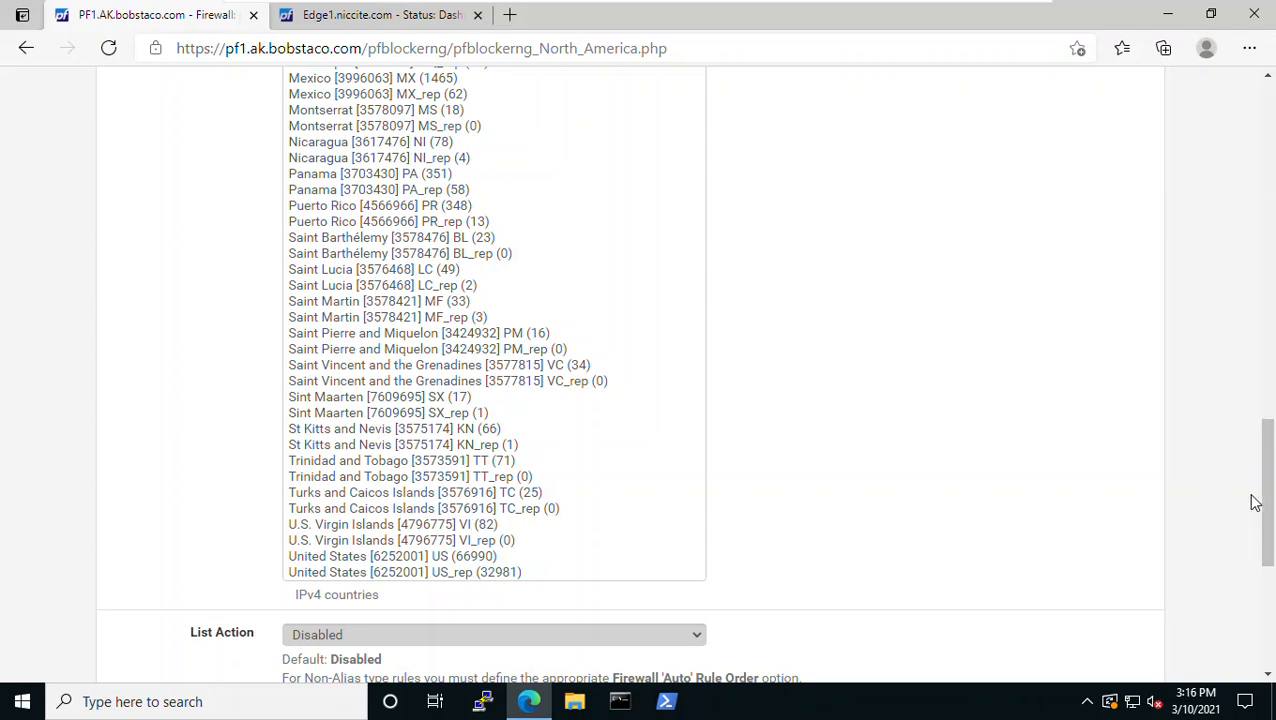
{"action": "left_click_drag", "start_coordinate": [1268, 493], "coordinate": [1271, 262]}
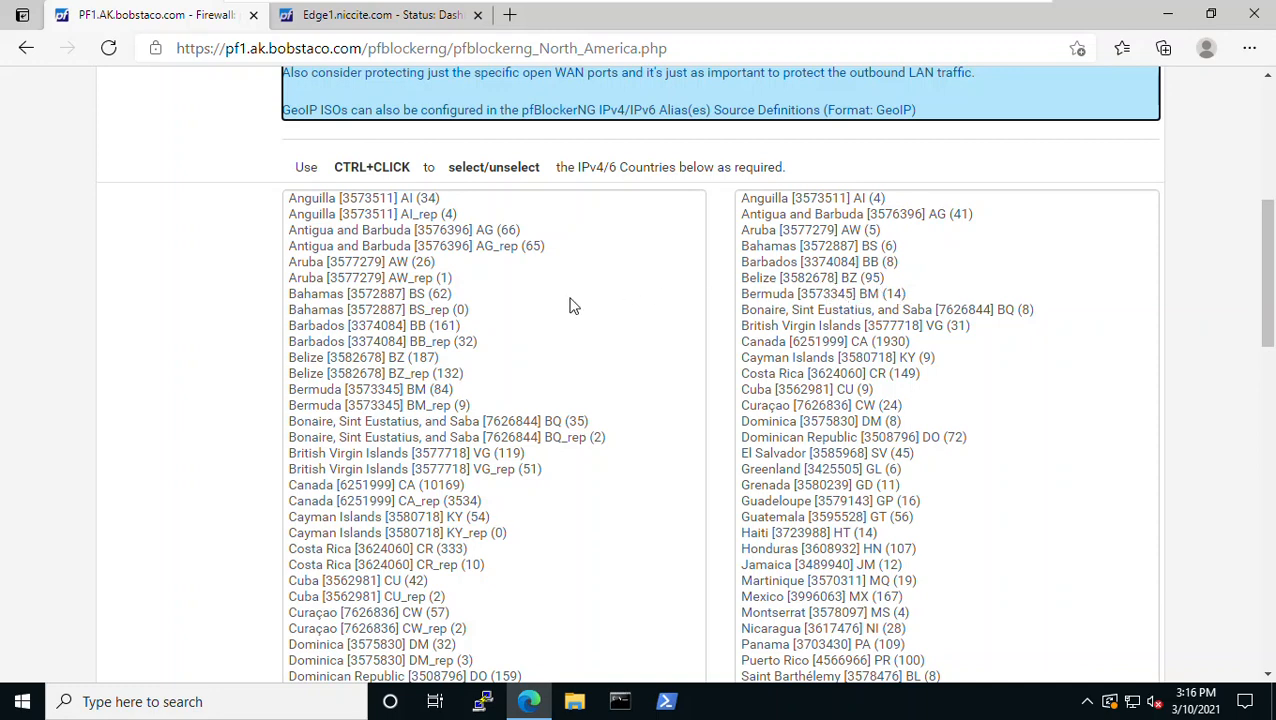
{"action": "left_click", "coordinate": [421, 200]}
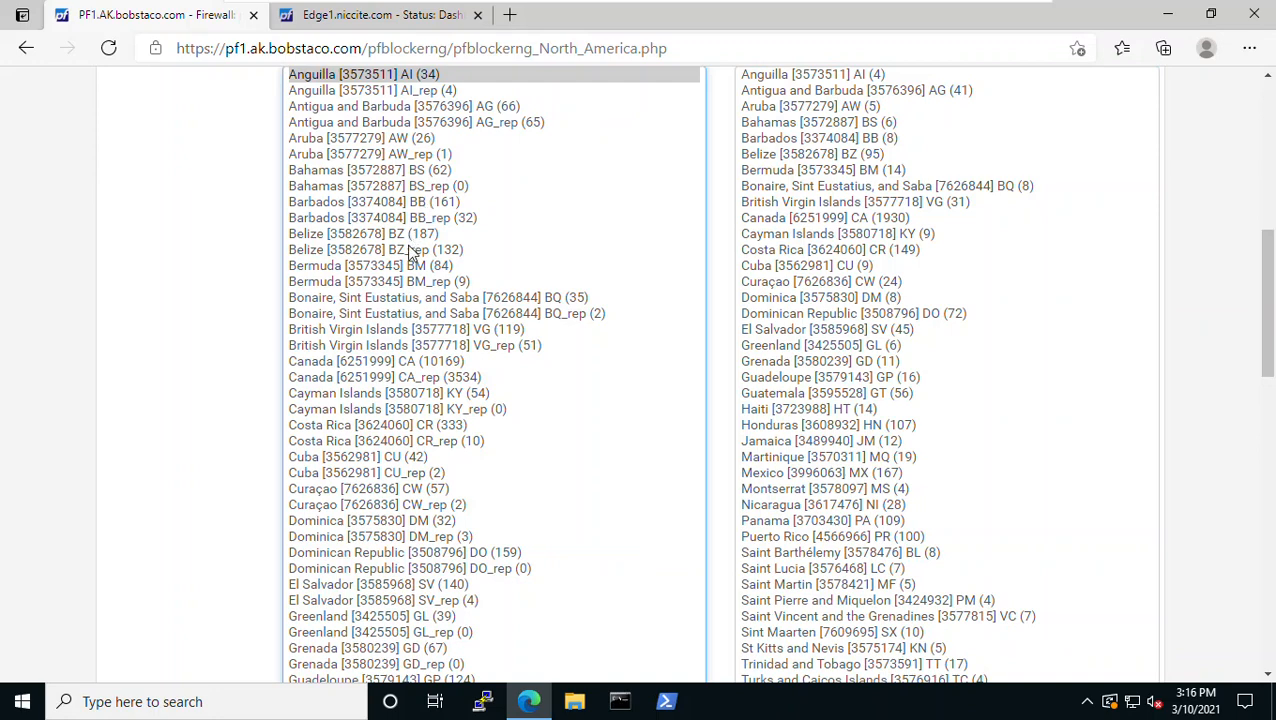
{"action": "left_click", "coordinate": [364, 391], "text": "shift"}
{"action": "left_click", "coordinate": [586, 445]}
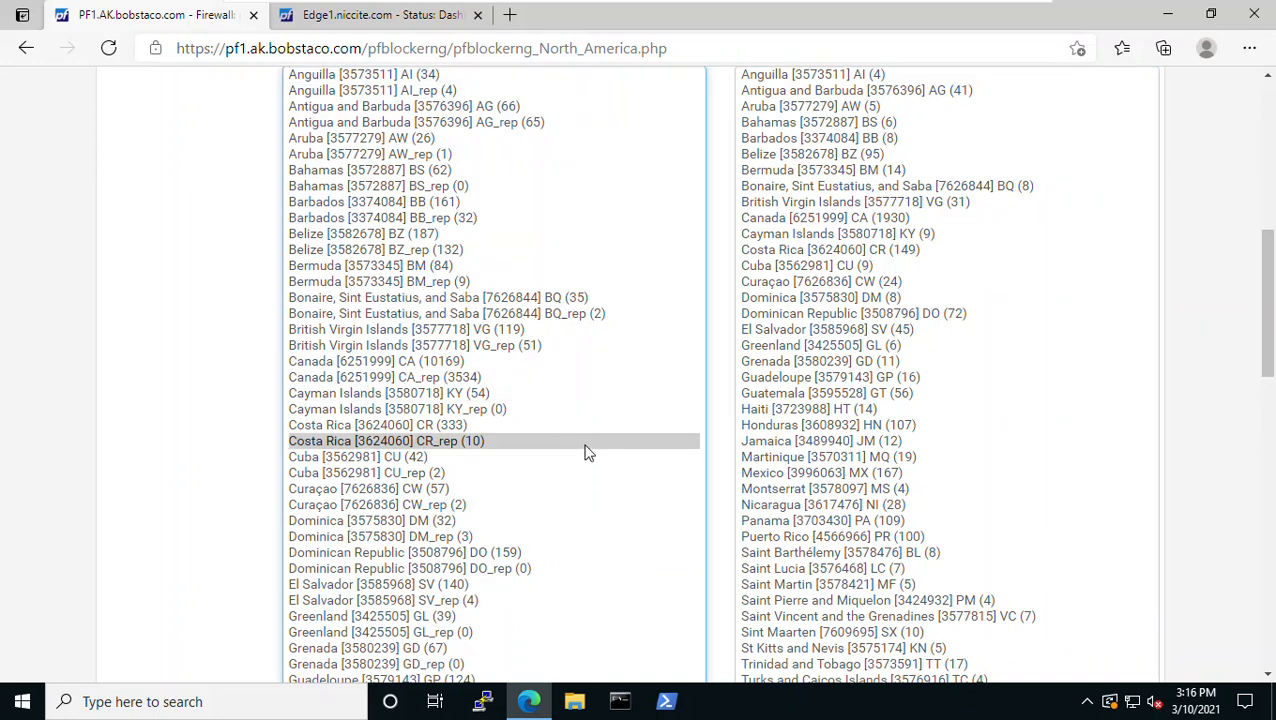
{"action": "key", "text": "ctrl+a"}
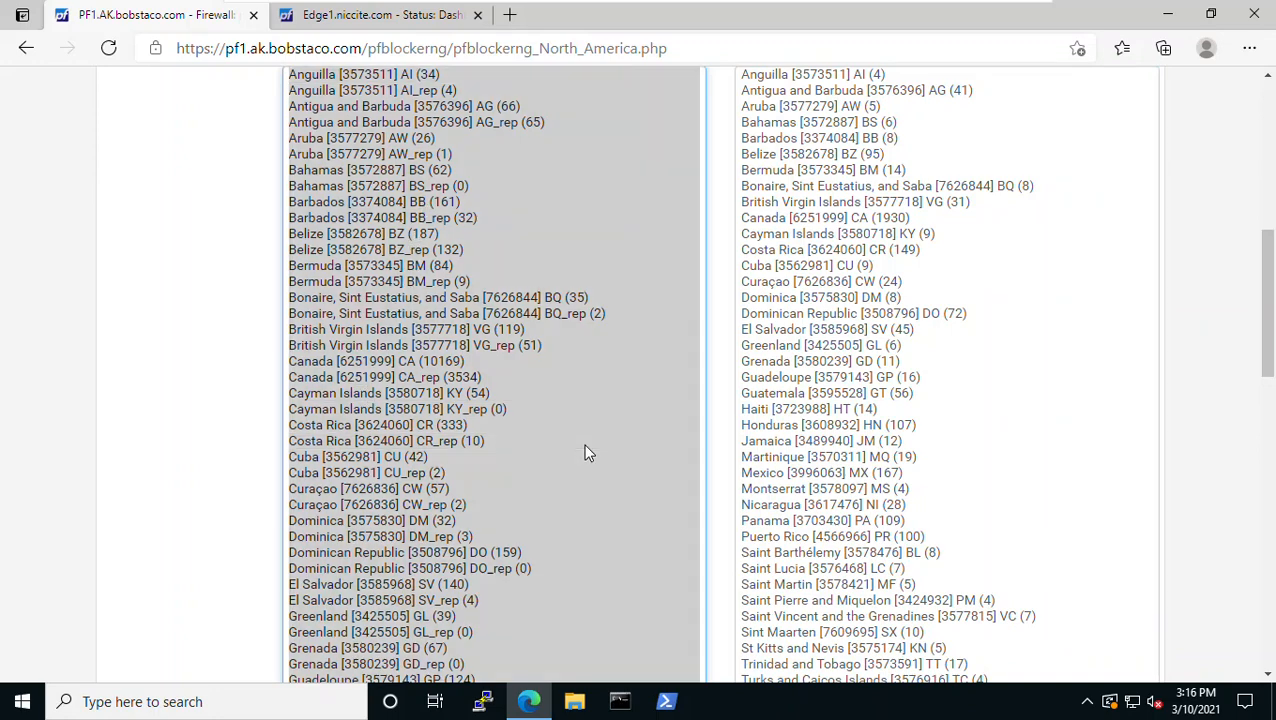
{"action": "left_click", "coordinate": [986, 398]}
{"action": "key", "text": "ctrl+a"}
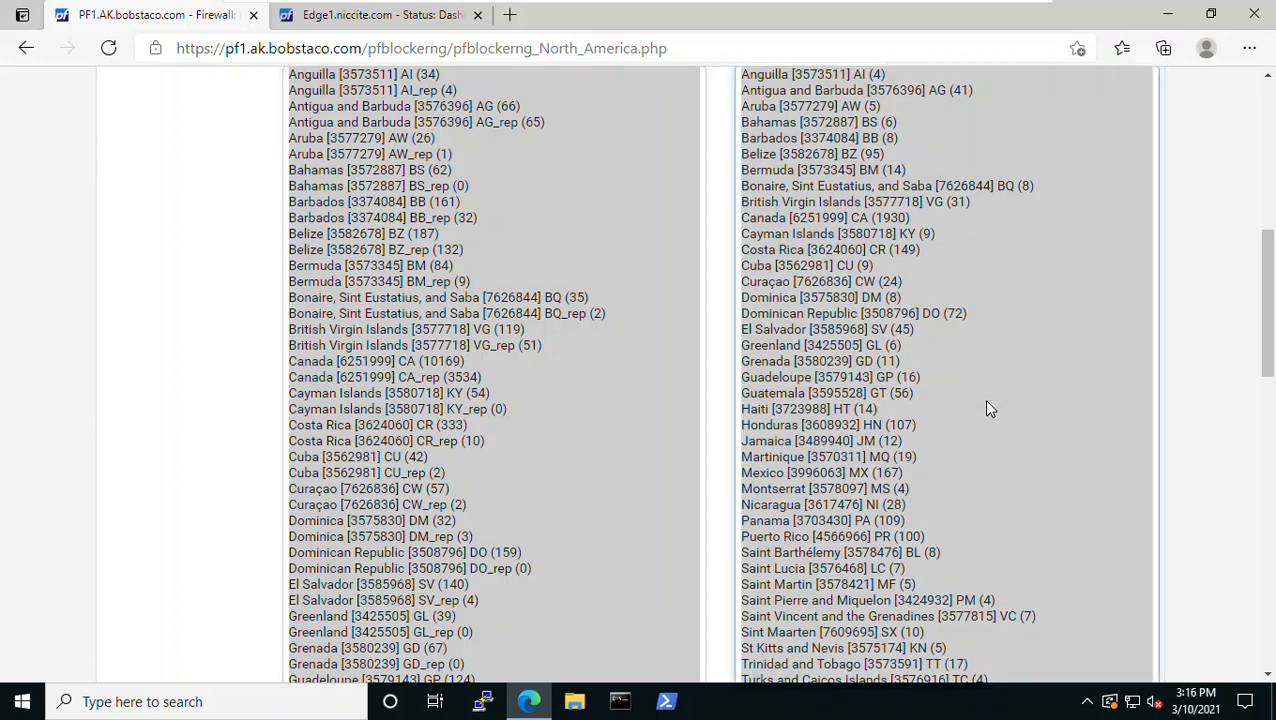
Step: Deselect United States US and US_rep in the IPv4 list and United States US in the IPv6 list
{"action": "scroll", "coordinate": [628, 391], "scroll_direction": "down", "scroll_amount": 5}
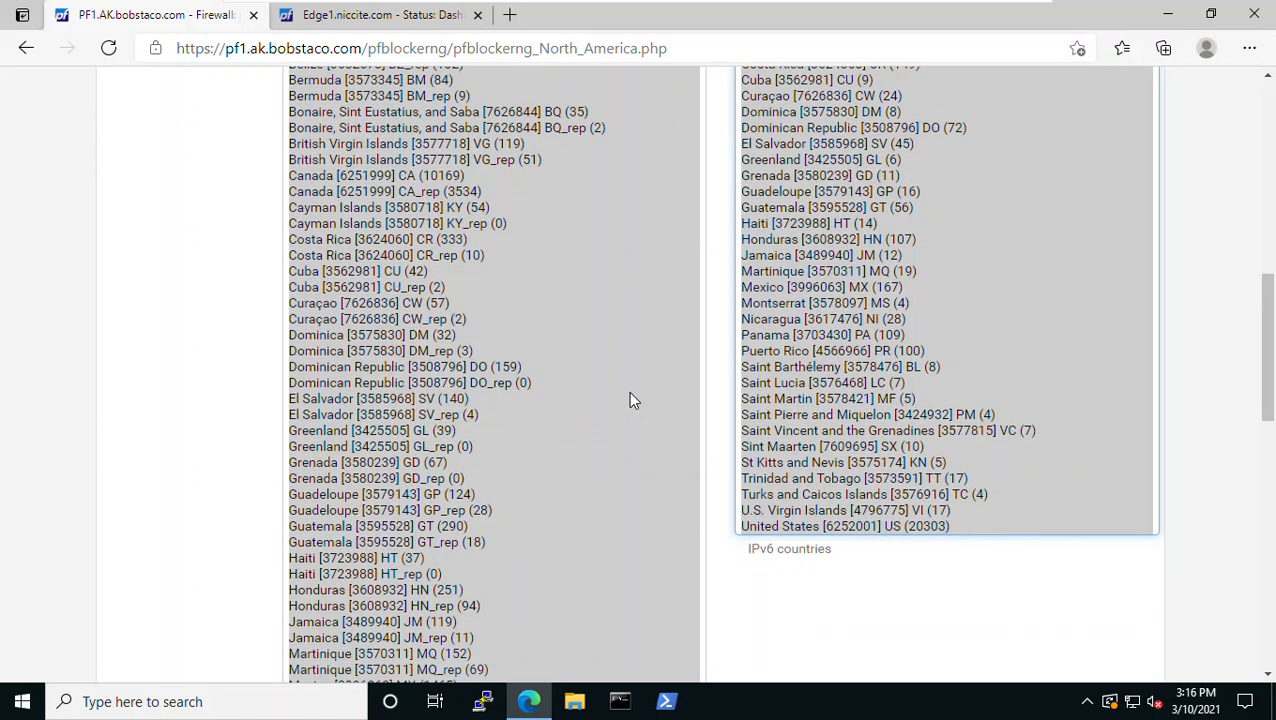
{"action": "scroll", "coordinate": [628, 401], "scroll_direction": "down", "scroll_amount": 3}
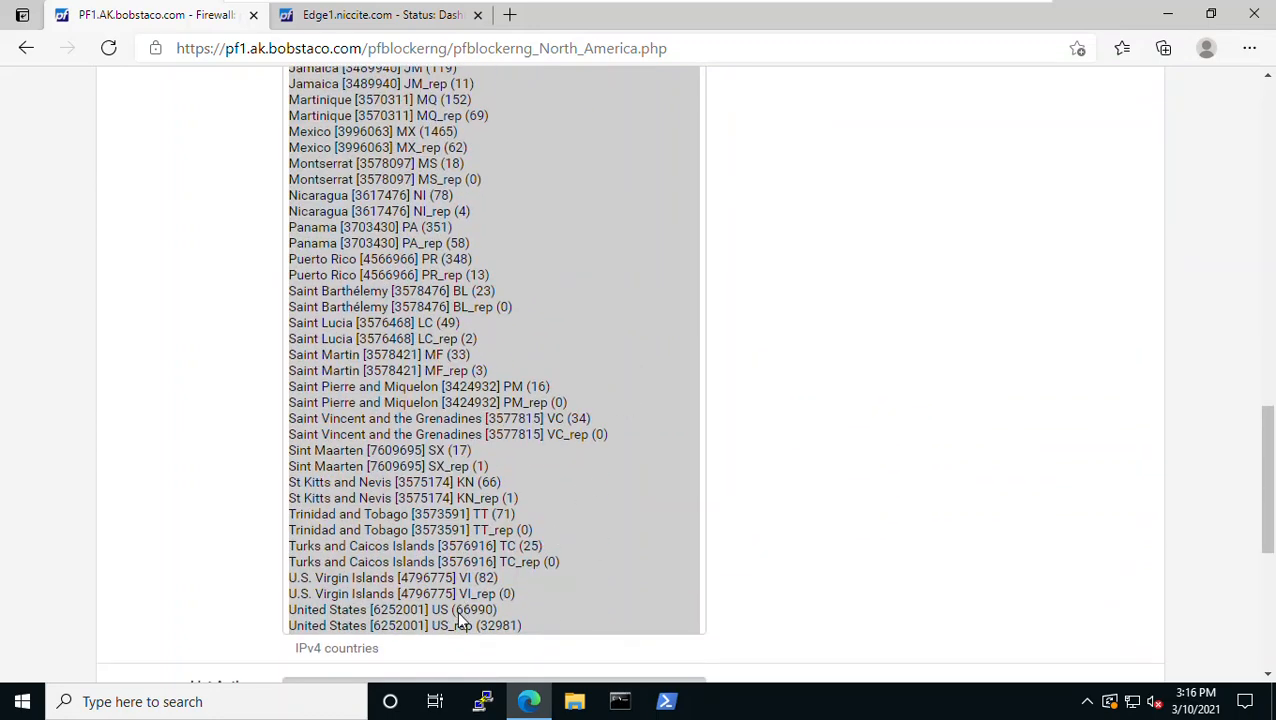
{"action": "left_click", "coordinate": [460, 613], "text": "ctrl"}
{"action": "left_click", "coordinate": [462, 674], "text": "ctrl"}
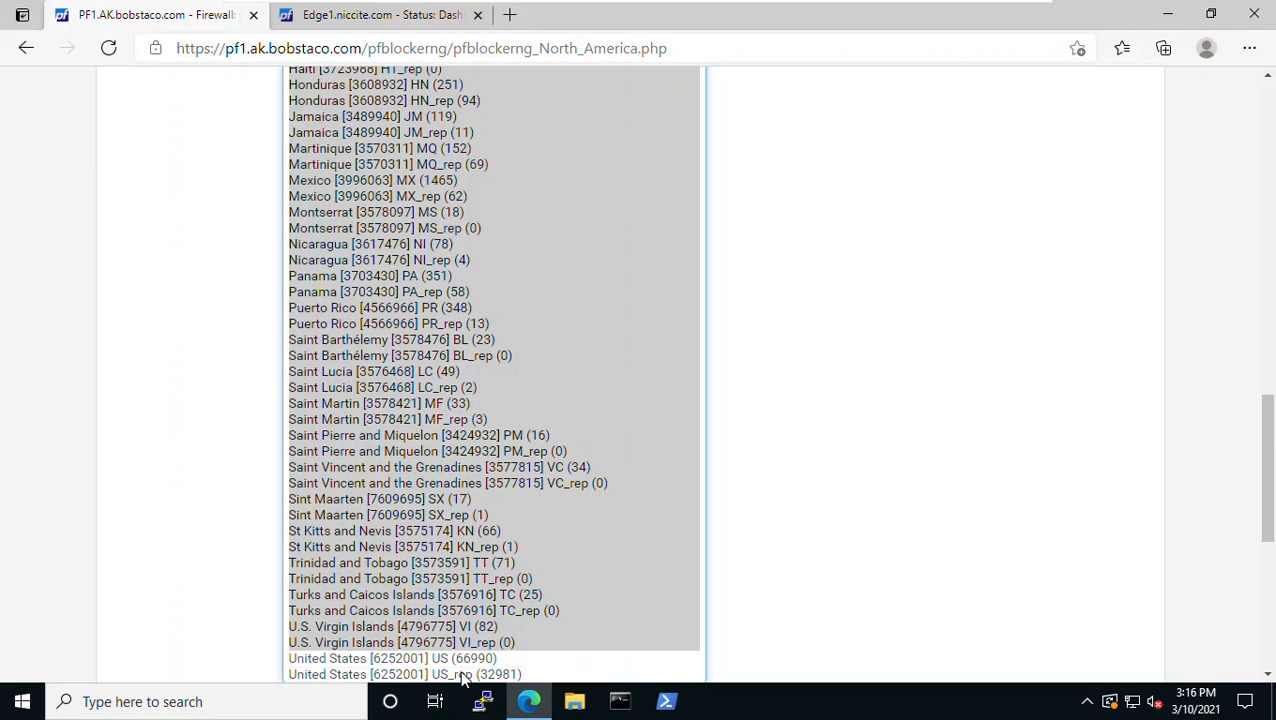
{"action": "scroll", "coordinate": [922, 548], "scroll_direction": "down", "scroll_amount": 2}
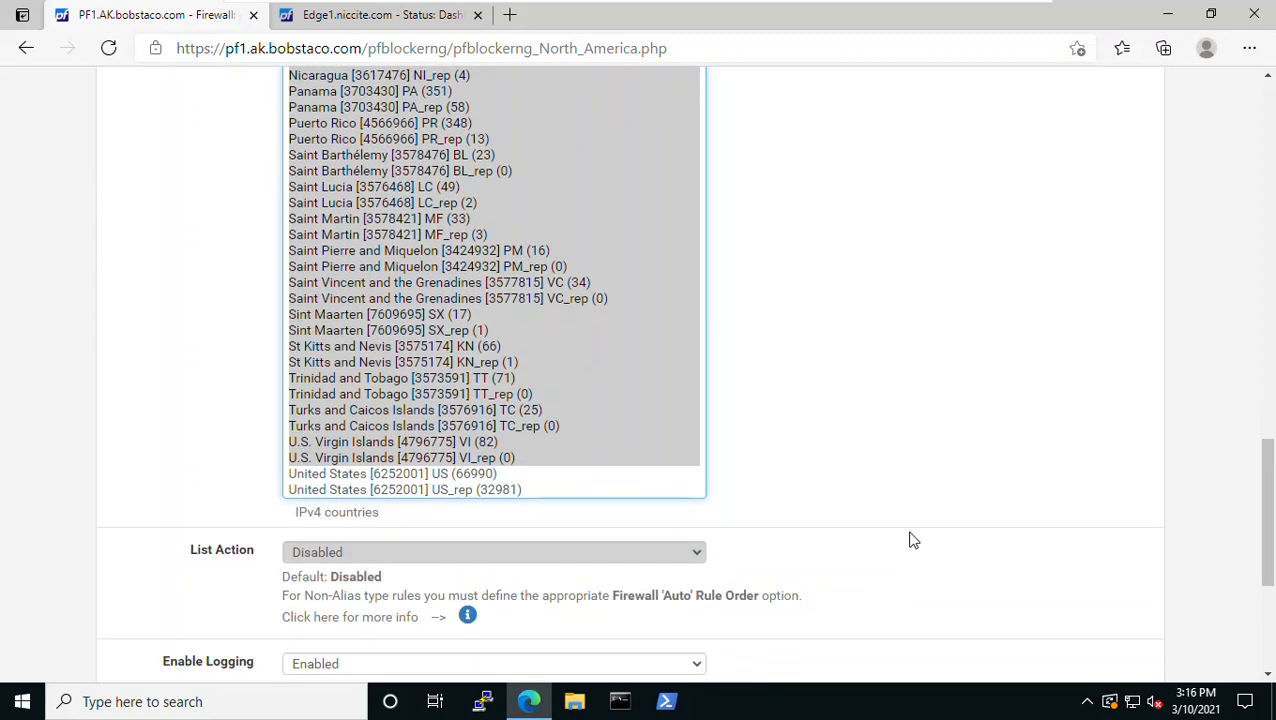
{"action": "scroll", "coordinate": [911, 538], "scroll_direction": "up", "scroll_amount": 6}
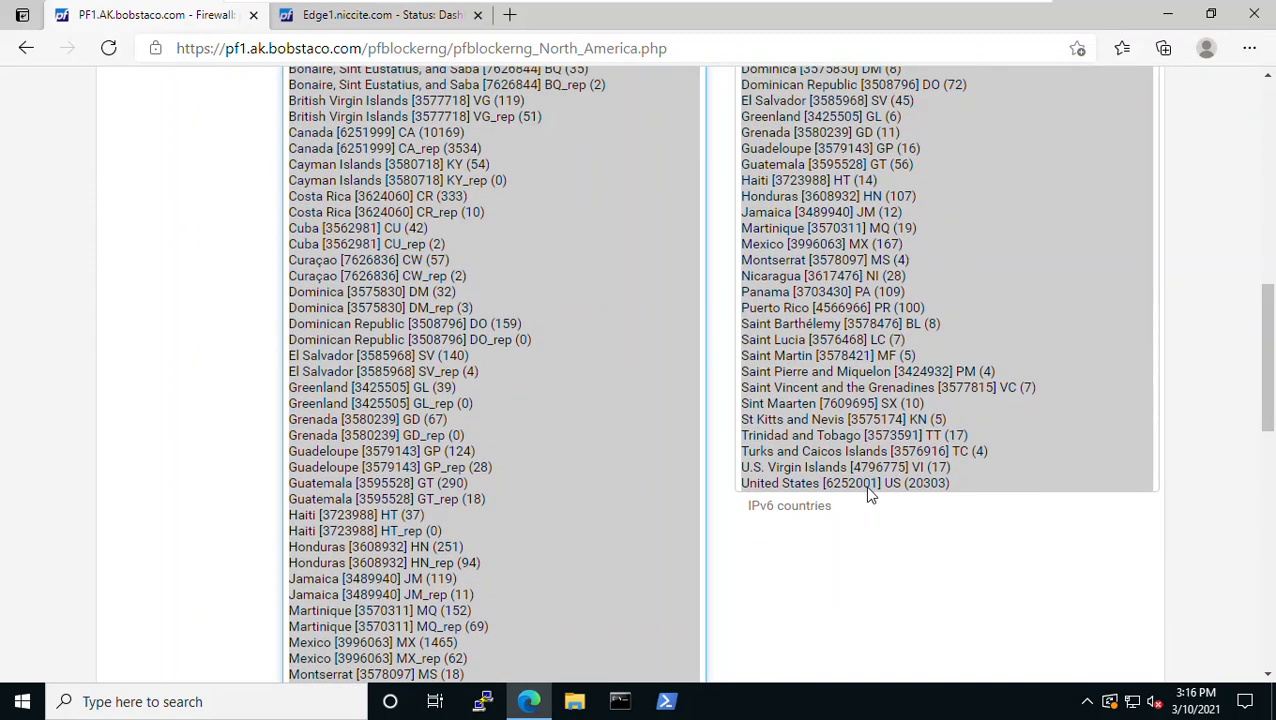
{"action": "left_click", "coordinate": [868, 486], "text": "ctrl"}
{"action": "scroll", "coordinate": [905, 558], "scroll_direction": "down", "scroll_amount": 4}
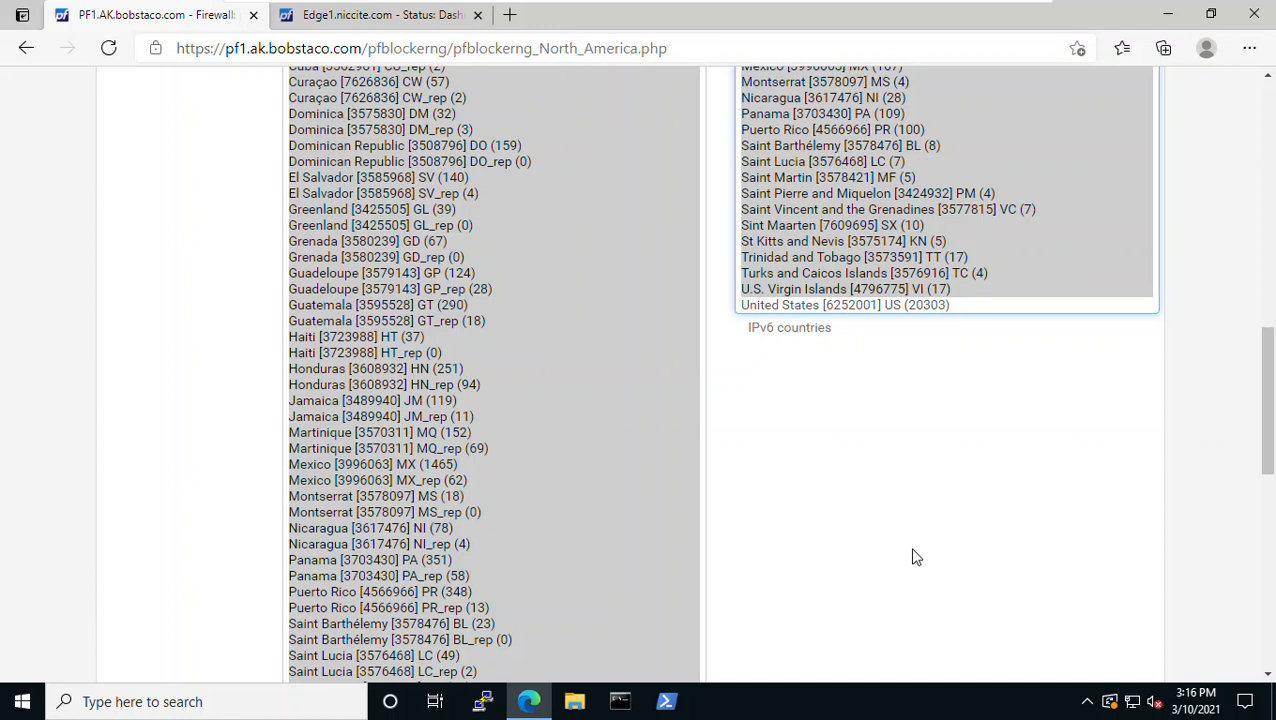
{"action": "mouse_move", "coordinate": [841, 398]}
{"action": "left_mouse_down"}
{"action": "mouse_move", "coordinate": [870, 550]}
{"action": "mouse_move", "coordinate": [880, 396]}
{"action": "mouse_move", "coordinate": [836, 396]}
{"action": "left_mouse_up"}
{"action": "mouse_move", "coordinate": [740, 413]}
{"action": "left_mouse_down"}
{"action": "mouse_move", "coordinate": [742, 466]}
{"action": "mouse_move", "coordinate": [728, 405]}
{"action": "mouse_move", "coordinate": [724, 416]}
{"action": "left_mouse_up"}
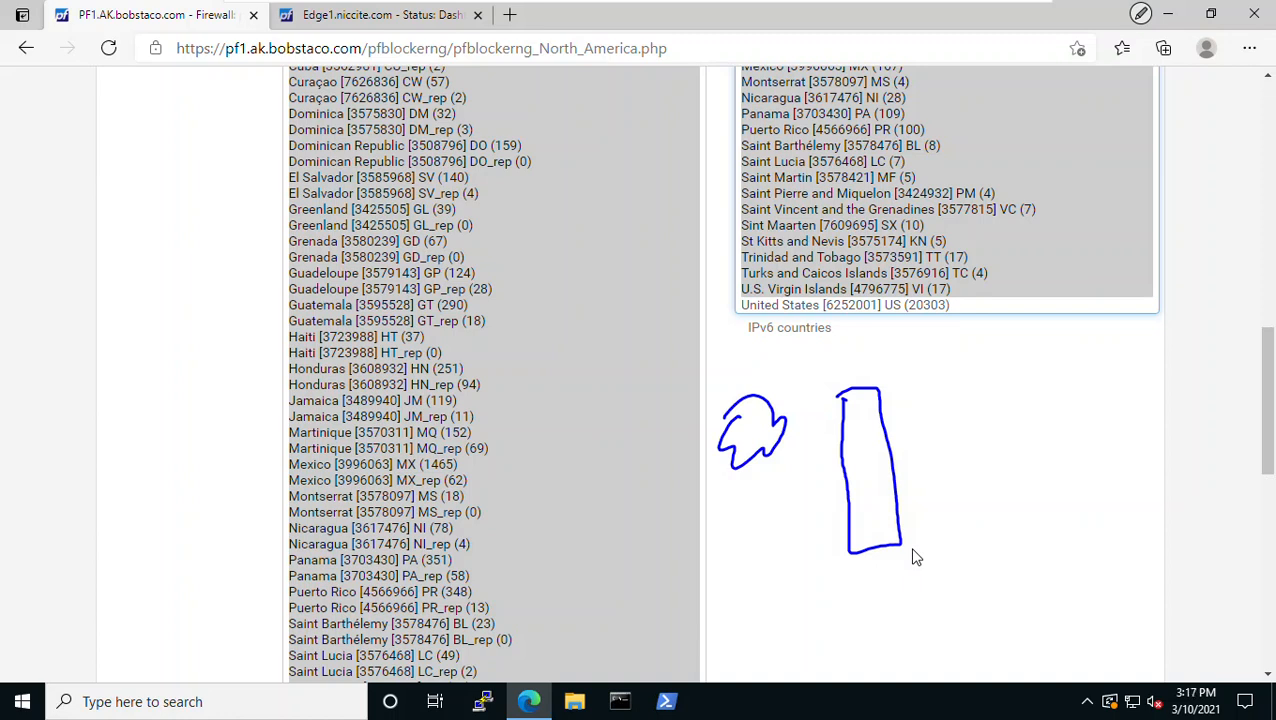
{"action": "mouse_move", "coordinate": [739, 491]}
{"action": "left_mouse_down"}
{"action": "mouse_move", "coordinate": [834, 488]}
{"action": "mouse_move", "coordinate": [822, 498]}
{"action": "mouse_move", "coordinate": [822, 480]}
{"action": "left_mouse_up"}
{"action": "mouse_move", "coordinate": [946, 390]}
{"action": "left_mouse_down"}
{"action": "mouse_move", "coordinate": [947, 420]}
{"action": "mouse_move", "coordinate": [1030, 400]}
{"action": "mouse_move", "coordinate": [1050, 418]}
{"action": "mouse_move", "coordinate": [972, 450]}
{"action": "mouse_move", "coordinate": [1094, 430]}
{"action": "left_mouse_up"}
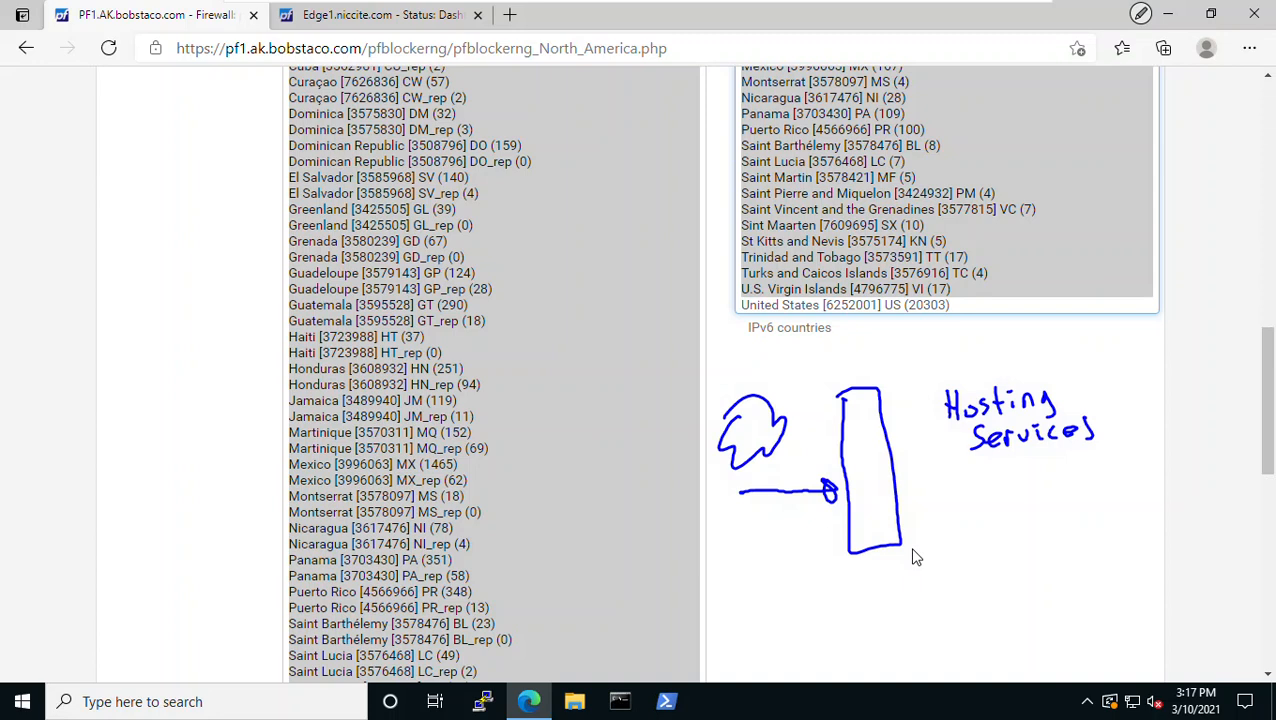
{"action": "mouse_move", "coordinate": [938, 486]}
{"action": "left_mouse_down"}
{"action": "mouse_move", "coordinate": [940, 512]}
{"action": "mouse_move", "coordinate": [970, 490]}
{"action": "mouse_move", "coordinate": [952, 482]}
{"action": "mouse_move", "coordinate": [982, 494]}
{"action": "mouse_move", "coordinate": [1042, 470]}
{"action": "left_mouse_up"}
{"action": "mouse_move", "coordinate": [948, 518]}
{"action": "left_mouse_down"}
{"action": "mouse_move", "coordinate": [1002, 502]}
{"action": "mouse_move", "coordinate": [972, 556]}
{"action": "mouse_move", "coordinate": [986, 546]}
{"action": "mouse_move", "coordinate": [990, 560]}
{"action": "mouse_move", "coordinate": [1012, 524]}
{"action": "left_mouse_up"}
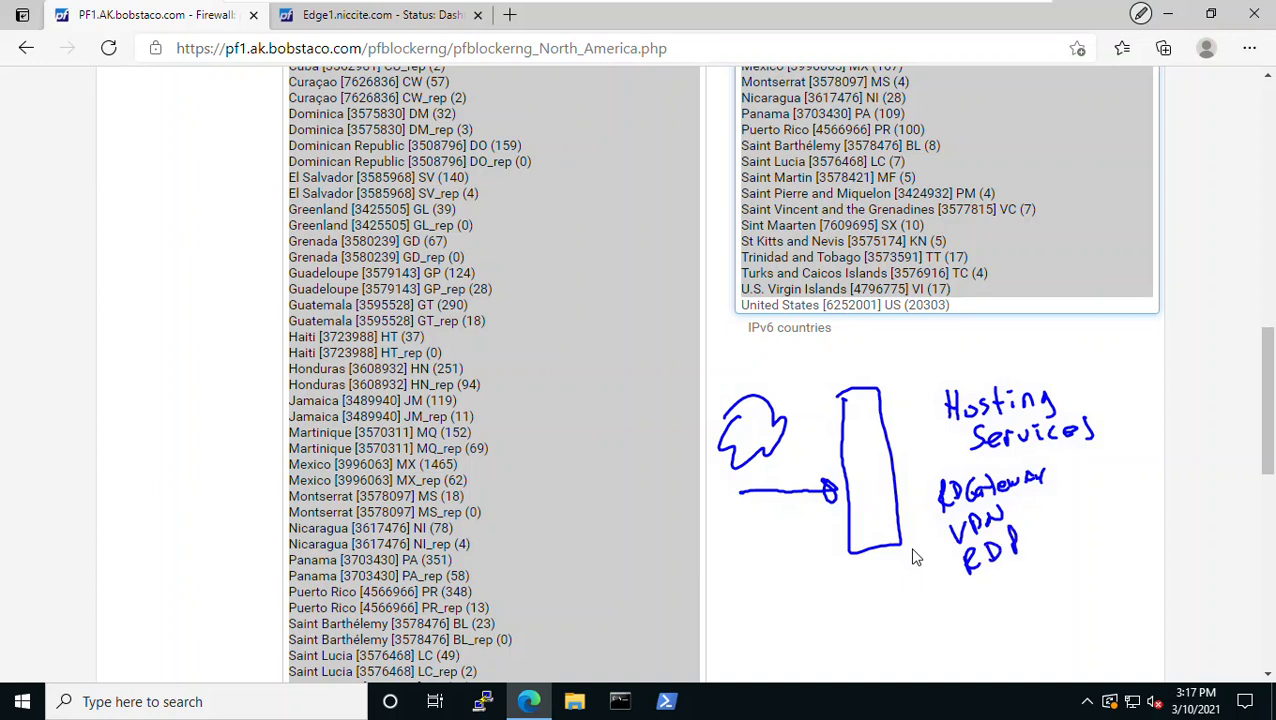
{"action": "mouse_move", "coordinate": [1102, 466]}
{"action": "left_mouse_down"}
{"action": "mouse_move", "coordinate": [1136, 508]}
{"action": "mouse_move", "coordinate": [1104, 540]}
{"action": "mouse_move", "coordinate": [1144, 520]}
{"action": "left_mouse_up"}
{"action": "mouse_move", "coordinate": [1104, 566]}
{"action": "left_mouse_down"}
{"action": "mouse_move", "coordinate": [1112, 620]}
{"action": "mouse_move", "coordinate": [1140, 582]}
{"action": "left_mouse_up"}
{"action": "left_click_drag", "start_coordinate": [1140, 590], "coordinate": [1116, 626]}
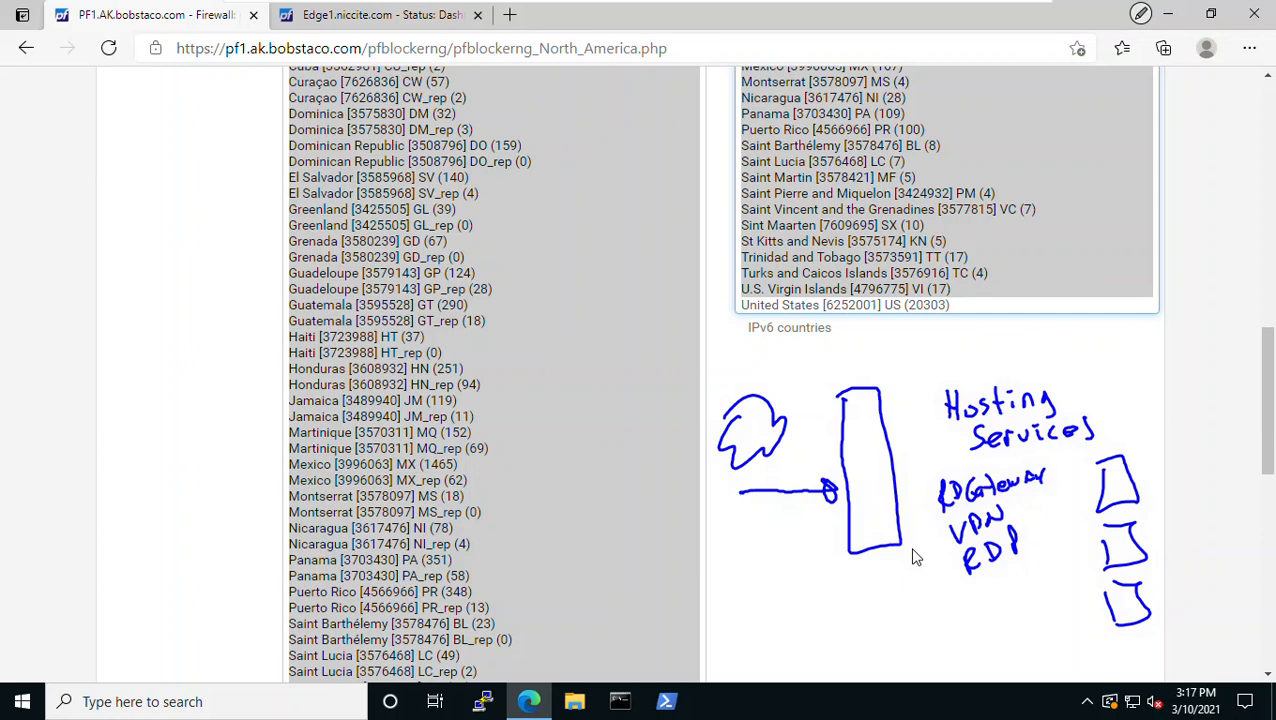
{"action": "left_click_drag", "start_coordinate": [1068, 337], "coordinate": [1057, 370]}
{"action": "left_click_drag", "start_coordinate": [1077, 347], "coordinate": [1091, 347]}
{"action": "left_click_drag", "start_coordinate": [1105, 340], "coordinate": [1102, 369]}
{"action": "left_click_drag", "start_coordinate": [1118, 354], "coordinate": [1119, 356]}
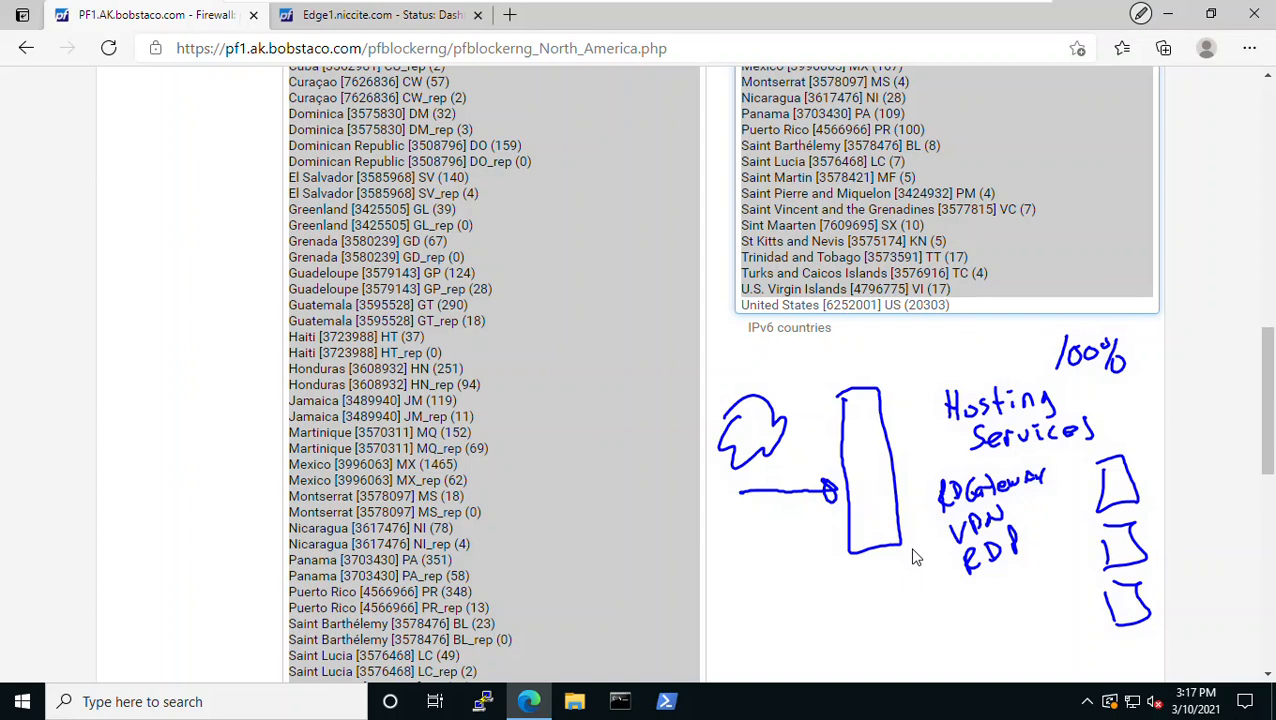
{"action": "left_click_drag", "start_coordinate": [850, 423], "coordinate": [856, 433]}
{"action": "mouse_move", "coordinate": [856, 429]}
{"action": "left_mouse_down"}
{"action": "mouse_move", "coordinate": [867, 432]}
{"action": "mouse_move", "coordinate": [857, 462]}
{"action": "left_mouse_up"}
{"action": "mouse_move", "coordinate": [731, 524]}
{"action": "left_mouse_down"}
{"action": "mouse_move", "coordinate": [732, 542]}
{"action": "mouse_move", "coordinate": [766, 536]}
{"action": "left_mouse_up"}
{"action": "left_click_drag", "start_coordinate": [757, 538], "coordinate": [781, 539]}
{"action": "left_click_drag", "start_coordinate": [782, 514], "coordinate": [783, 527]}
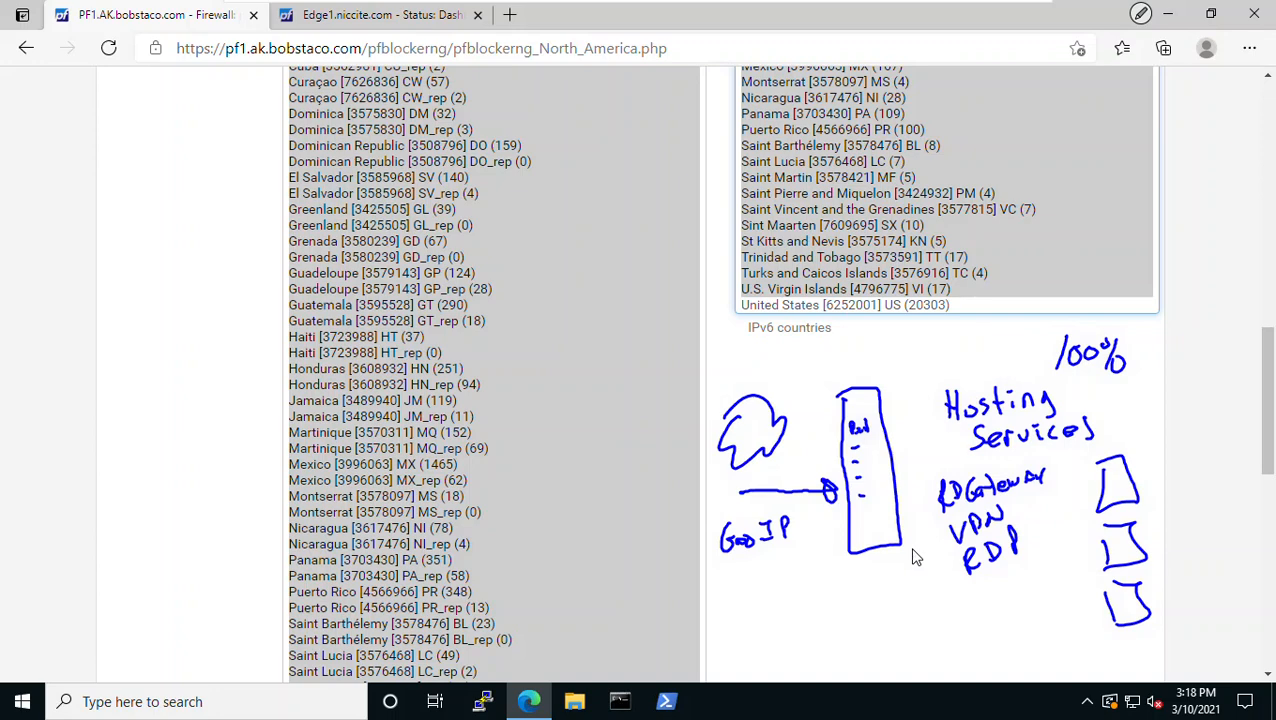
{"action": "left_click_drag", "start_coordinate": [1050, 600], "coordinate": [1057, 614]}
{"action": "mouse_move", "coordinate": [1065, 609]}
{"action": "left_mouse_down"}
{"action": "mouse_move", "coordinate": [1000, 629]}
{"action": "mouse_move", "coordinate": [855, 484]}
{"action": "mouse_move", "coordinate": [782, 458]}
{"action": "mouse_move", "coordinate": [932, 540]}
{"action": "mouse_move", "coordinate": [1012, 605]}
{"action": "mouse_move", "coordinate": [1036, 598]}
{"action": "mouse_move", "coordinate": [1028, 606]}
{"action": "left_mouse_up"}
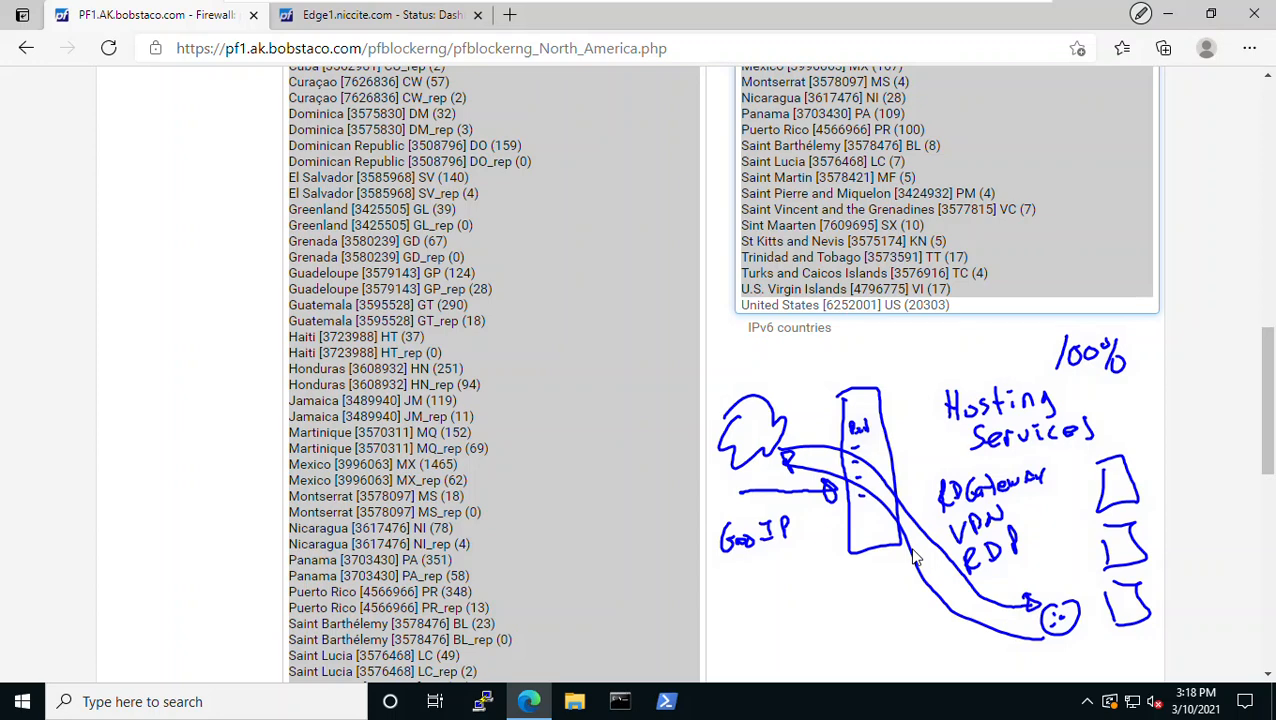
{"action": "mouse_move", "coordinate": [738, 348]}
{"action": "left_mouse_down"}
{"action": "mouse_move", "coordinate": [760, 352]}
{"action": "mouse_move", "coordinate": [726, 348]}
{"action": "mouse_move", "coordinate": [763, 430]}
{"action": "mouse_move", "coordinate": [825, 427]}
{"action": "left_mouse_up"}
{"action": "left_click", "coordinate": [733, 363]}
{"action": "left_click", "coordinate": [742, 361]}
{"action": "left_click_drag", "start_coordinate": [825, 415], "coordinate": [826, 427]}
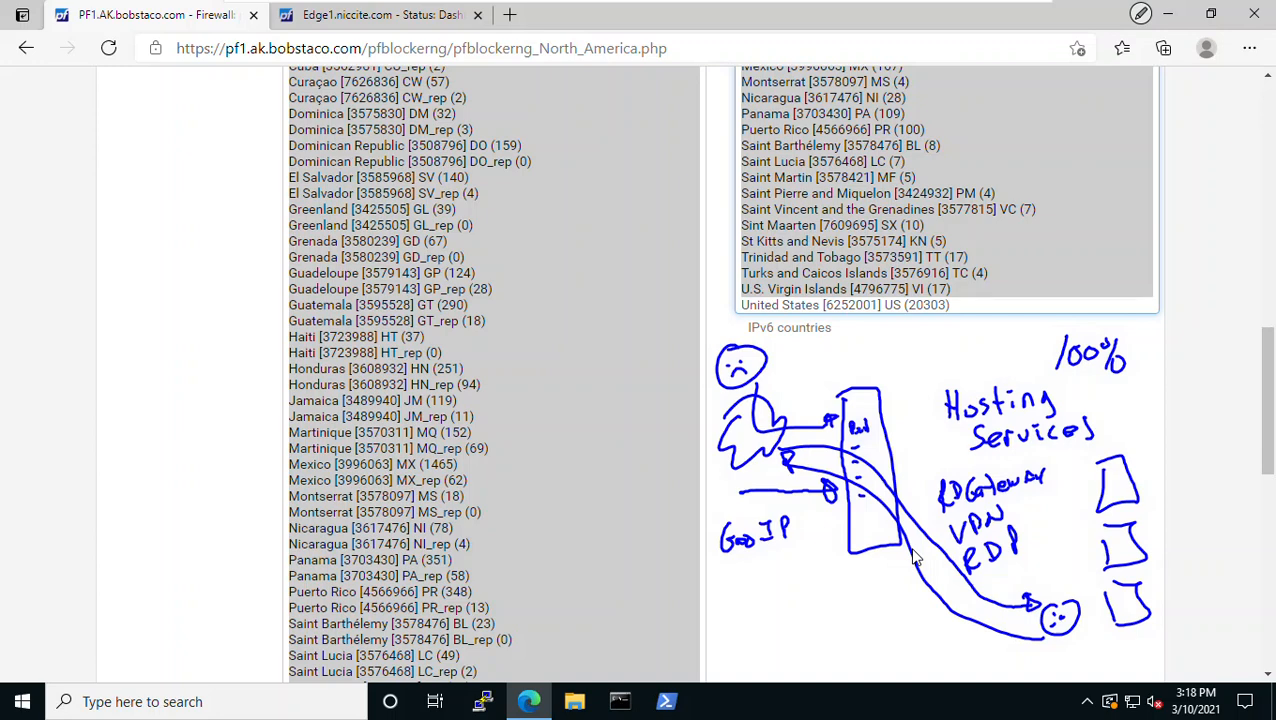
{"action": "mouse_move", "coordinate": [740, 362]}
{"action": "left_mouse_down"}
{"action": "mouse_move", "coordinate": [768, 488]}
{"action": "mouse_move", "coordinate": [822, 465]}
{"action": "mouse_move", "coordinate": [845, 420]}
{"action": "mouse_move", "coordinate": [834, 476]}
{"action": "mouse_move", "coordinate": [805, 515]}
{"action": "mouse_move", "coordinate": [958, 525]}
{"action": "mouse_move", "coordinate": [965, 623]}
{"action": "mouse_move", "coordinate": [1106, 606]}
{"action": "mouse_move", "coordinate": [1150, 564]}
{"action": "mouse_move", "coordinate": [1091, 384]}
{"action": "mouse_move", "coordinate": [1099, 364]}
{"action": "mouse_move", "coordinate": [1066, 400]}
{"action": "mouse_move", "coordinate": [948, 376]}
{"action": "mouse_move", "coordinate": [1014, 407]}
{"action": "mouse_move", "coordinate": [1008, 509]}
{"action": "mouse_move", "coordinate": [1039, 492]}
{"action": "left_mouse_up"}
{"action": "key", "text": "Escape"}
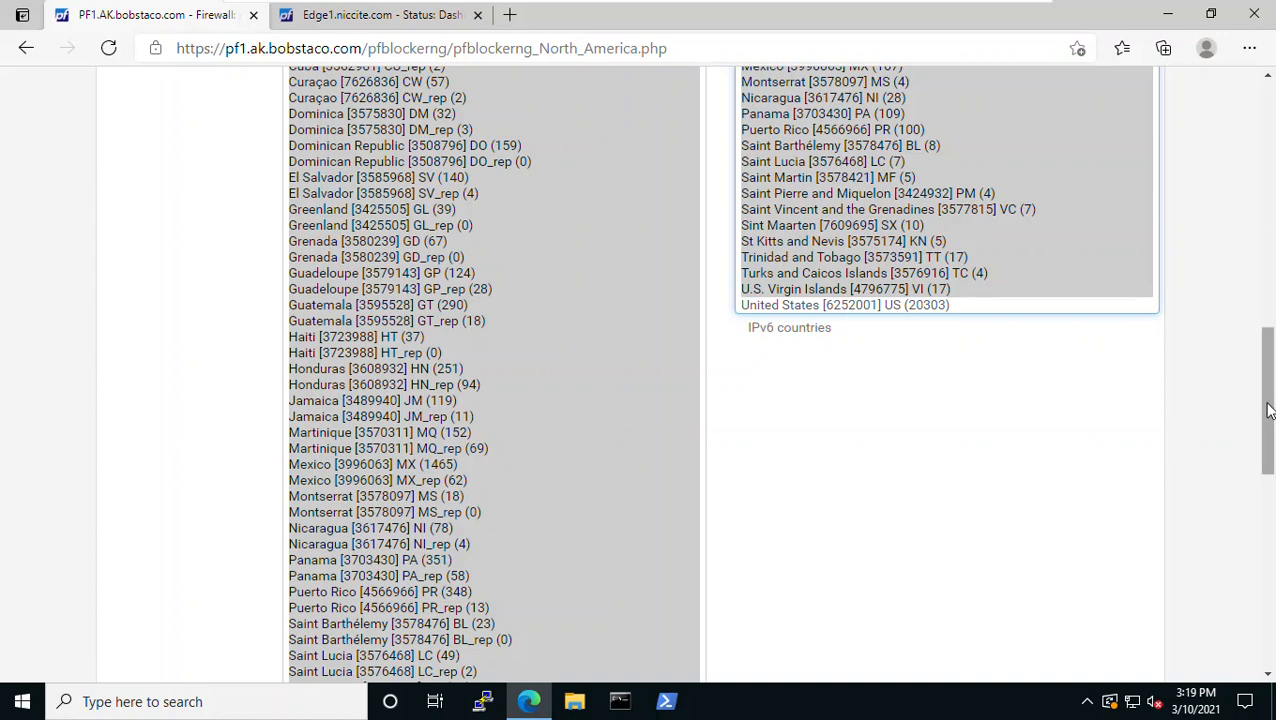
Step: Set the North America list action to Deny Inbound and save the settings
{"action": "left_click_drag", "start_coordinate": [1265, 407], "coordinate": [1240, 266]}
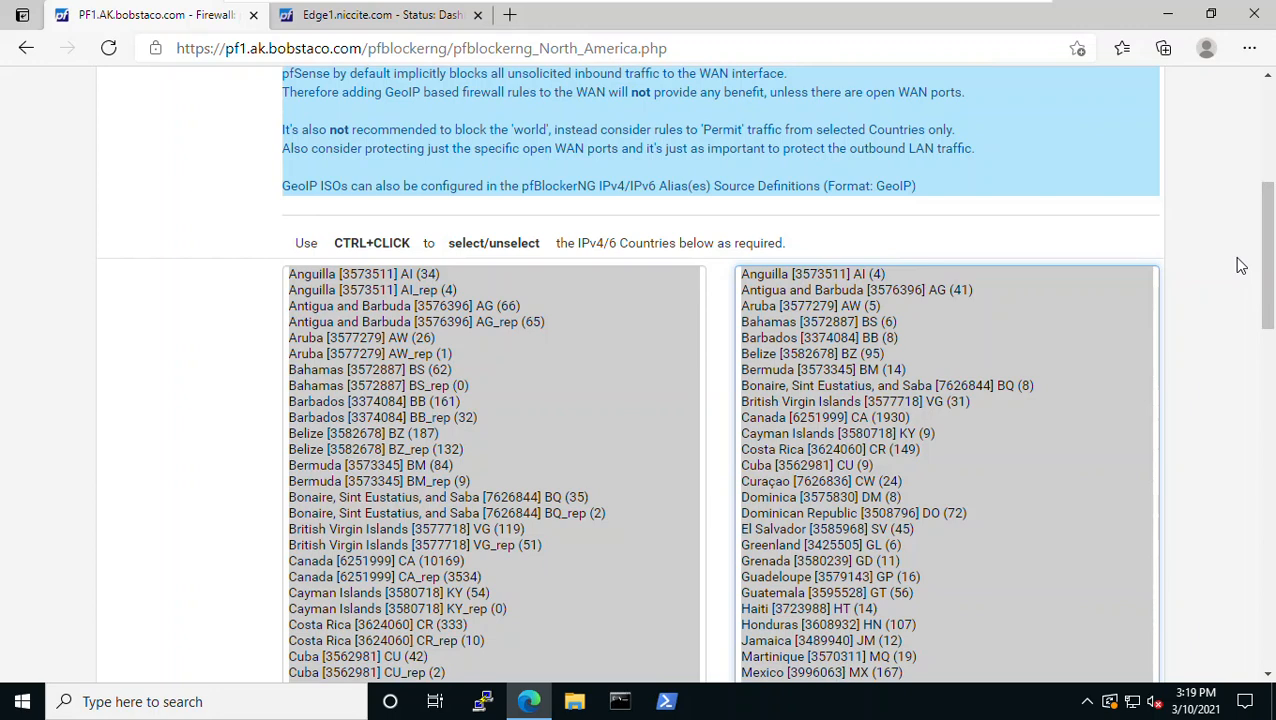
{"action": "left_click_drag", "start_coordinate": [1262, 245], "coordinate": [1218, 517]}
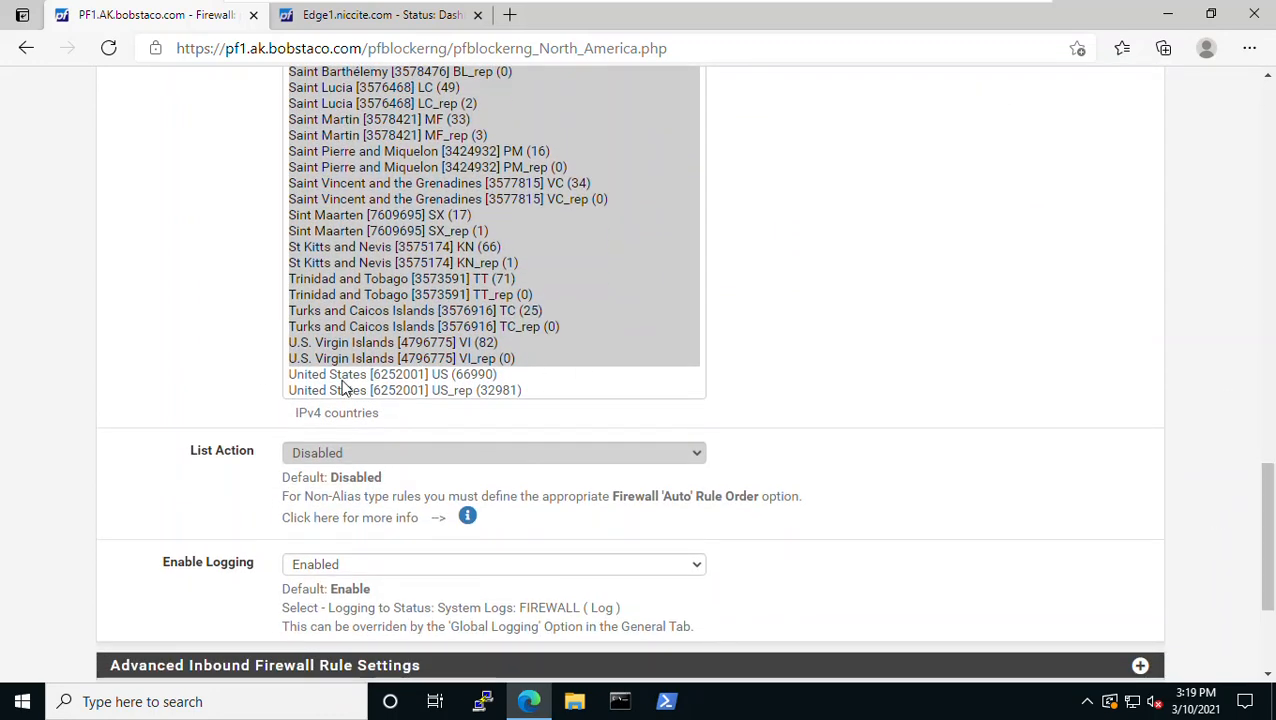
{"action": "left_click", "coordinate": [695, 454]}
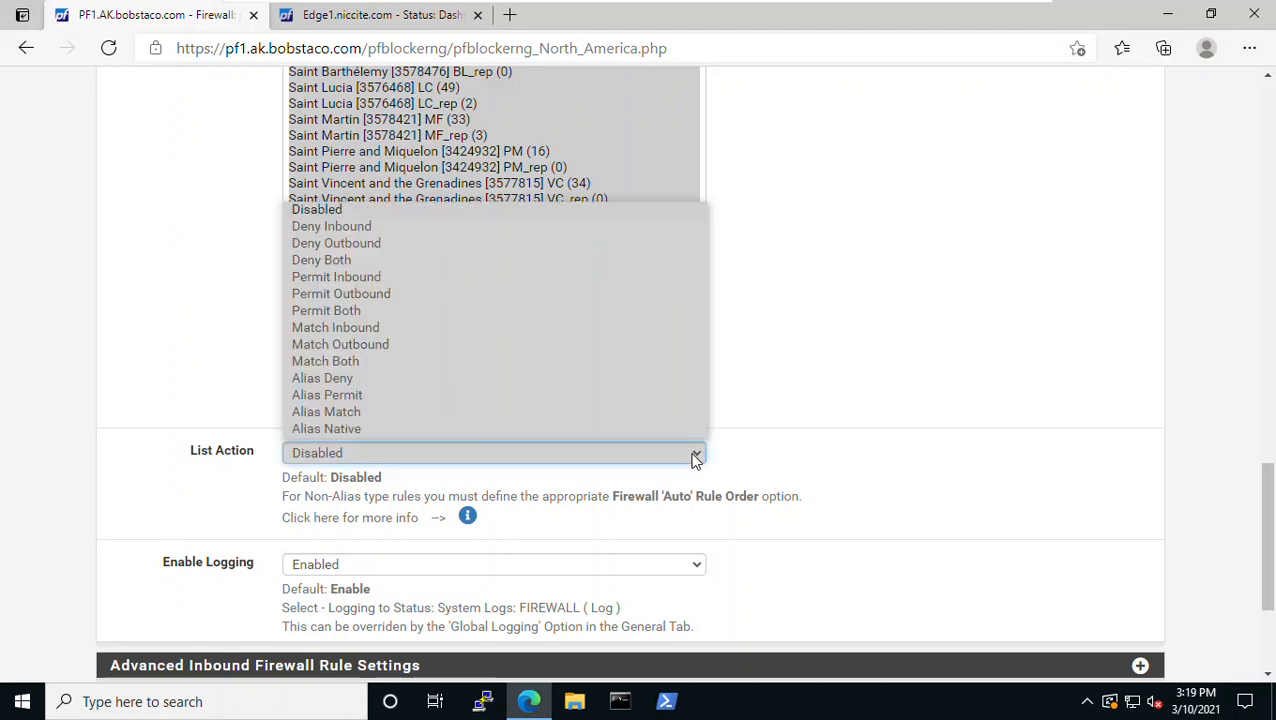
{"action": "left_click", "coordinate": [497, 226]}
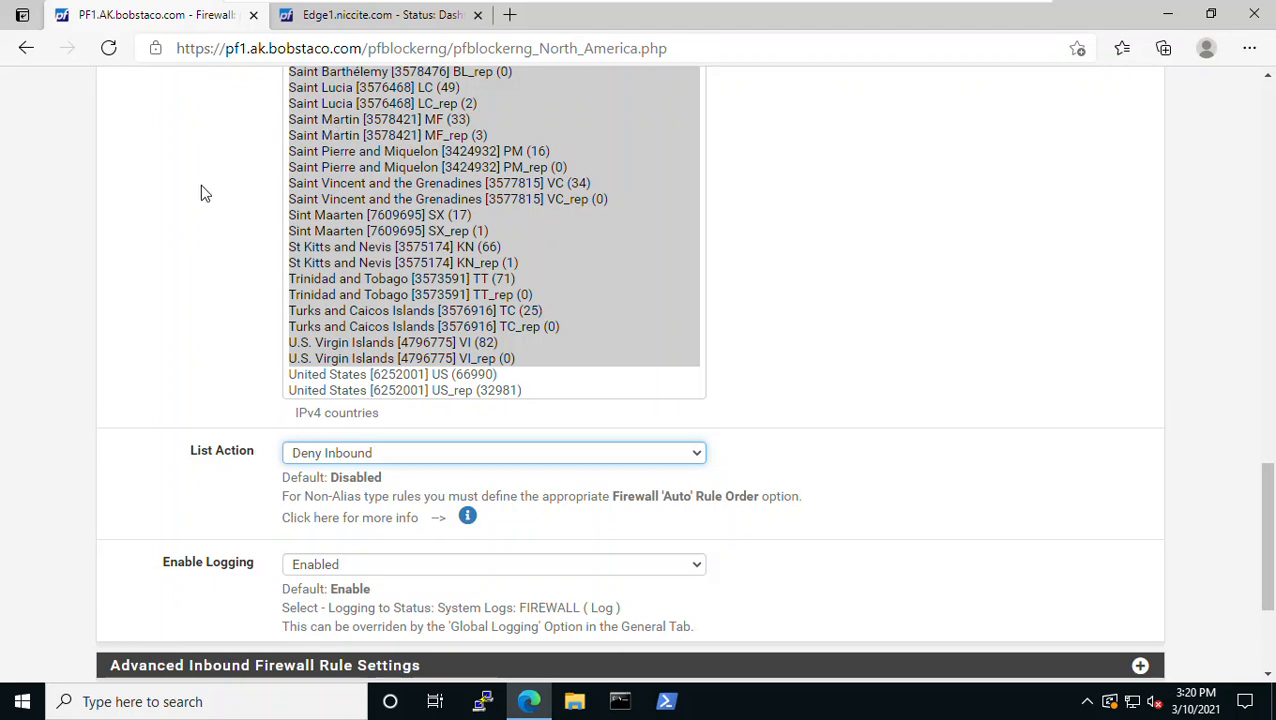
{"action": "left_click", "coordinate": [697, 458]}
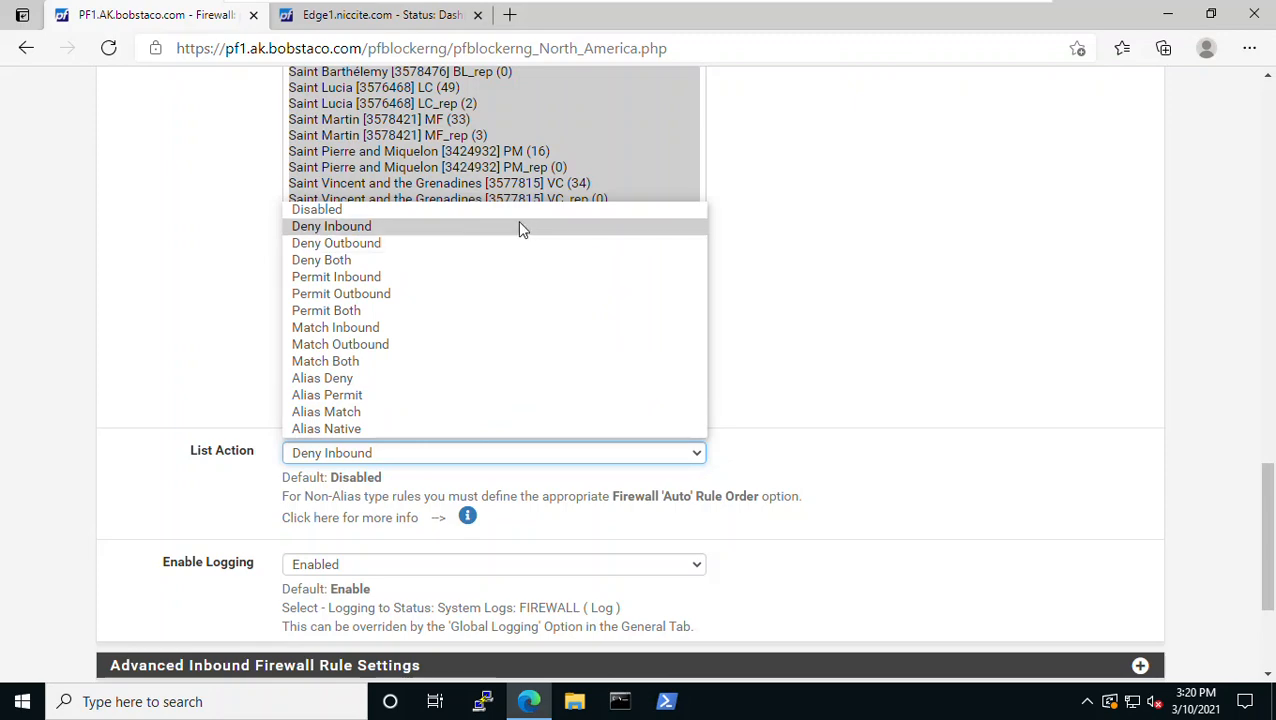
{"action": "left_click", "coordinate": [975, 303]}
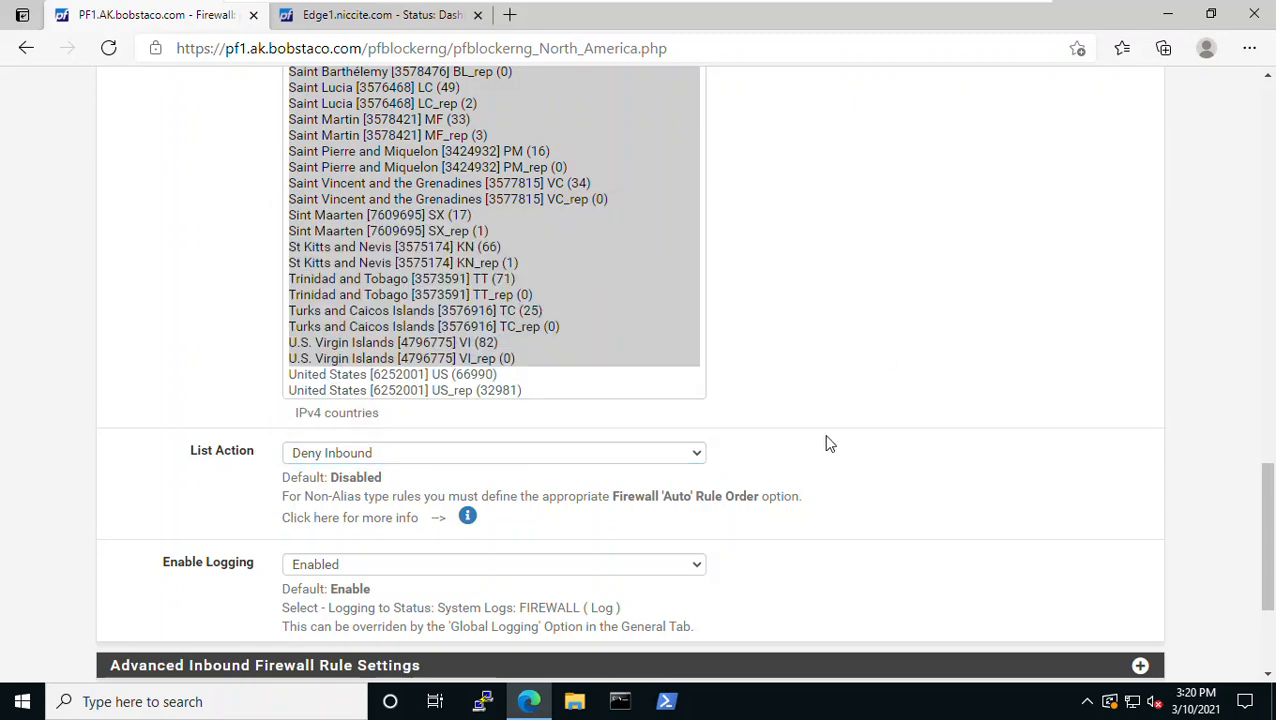
{"action": "scroll", "coordinate": [826, 441], "scroll_direction": "down", "scroll_amount": 3}
{"action": "left_click", "coordinate": [326, 516]}
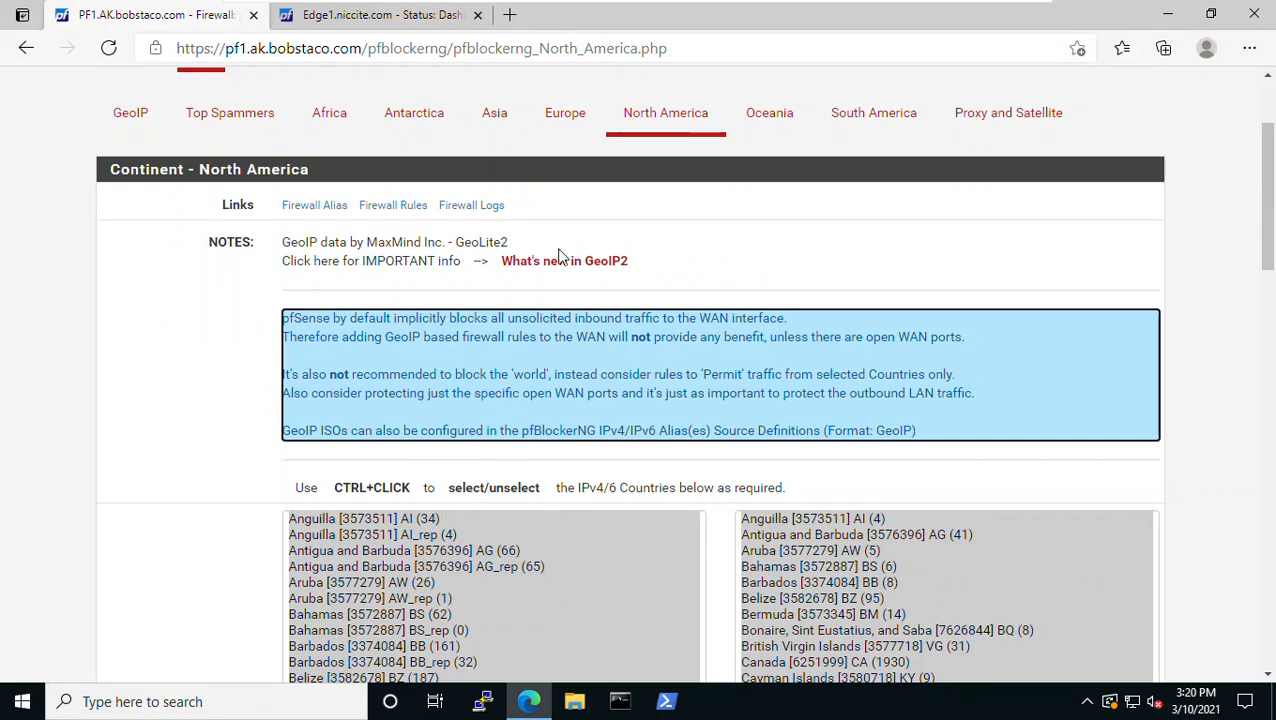
Step: Open the Top Spammers GeoIP page on PF1 and look through its IPv4 and IPv6 country lists
{"action": "left_click", "coordinate": [247, 118]}
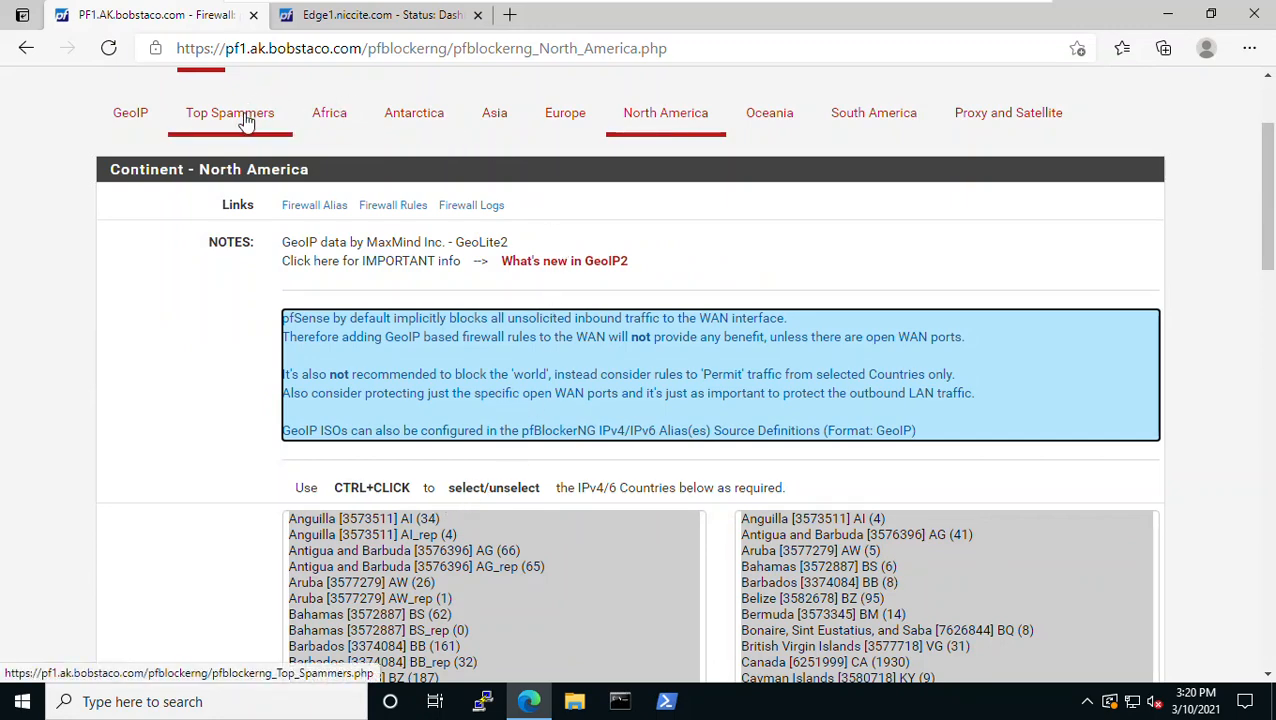
{"action": "left_click", "coordinate": [326, 118]}
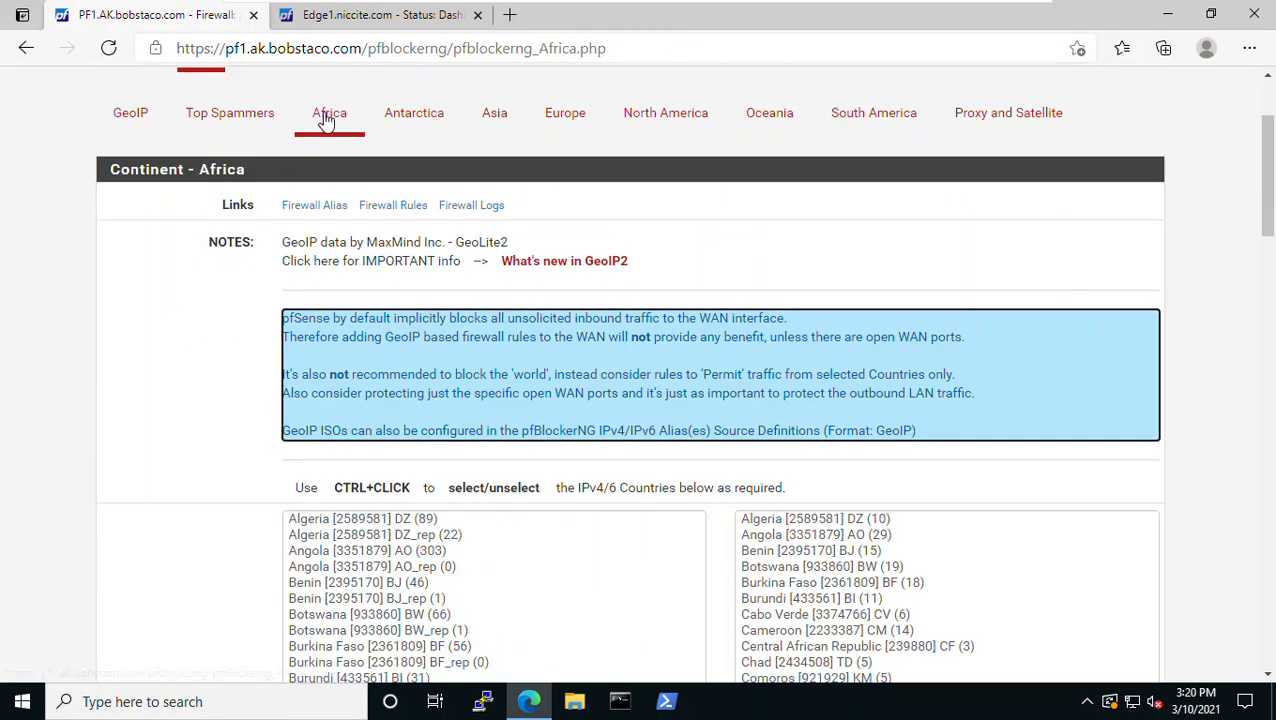
{"action": "left_click", "coordinate": [235, 119]}
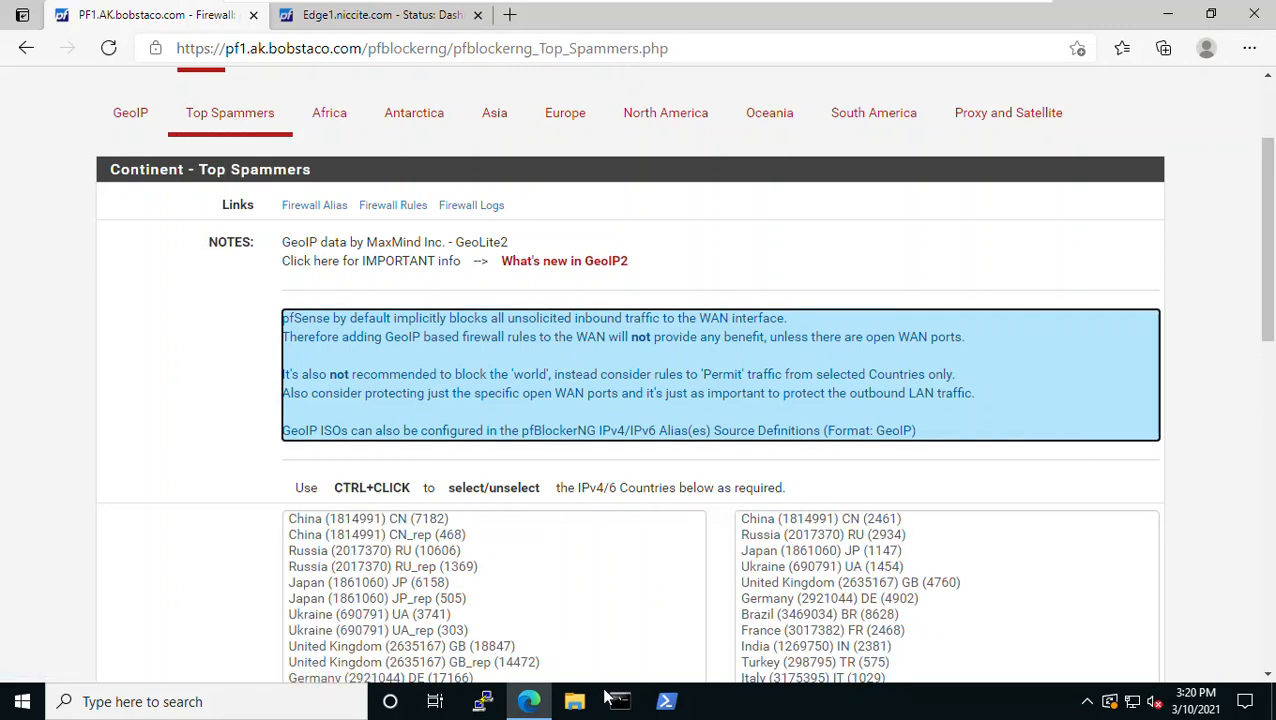
{"action": "scroll", "coordinate": [546, 560], "scroll_direction": "down", "scroll_amount": 3}
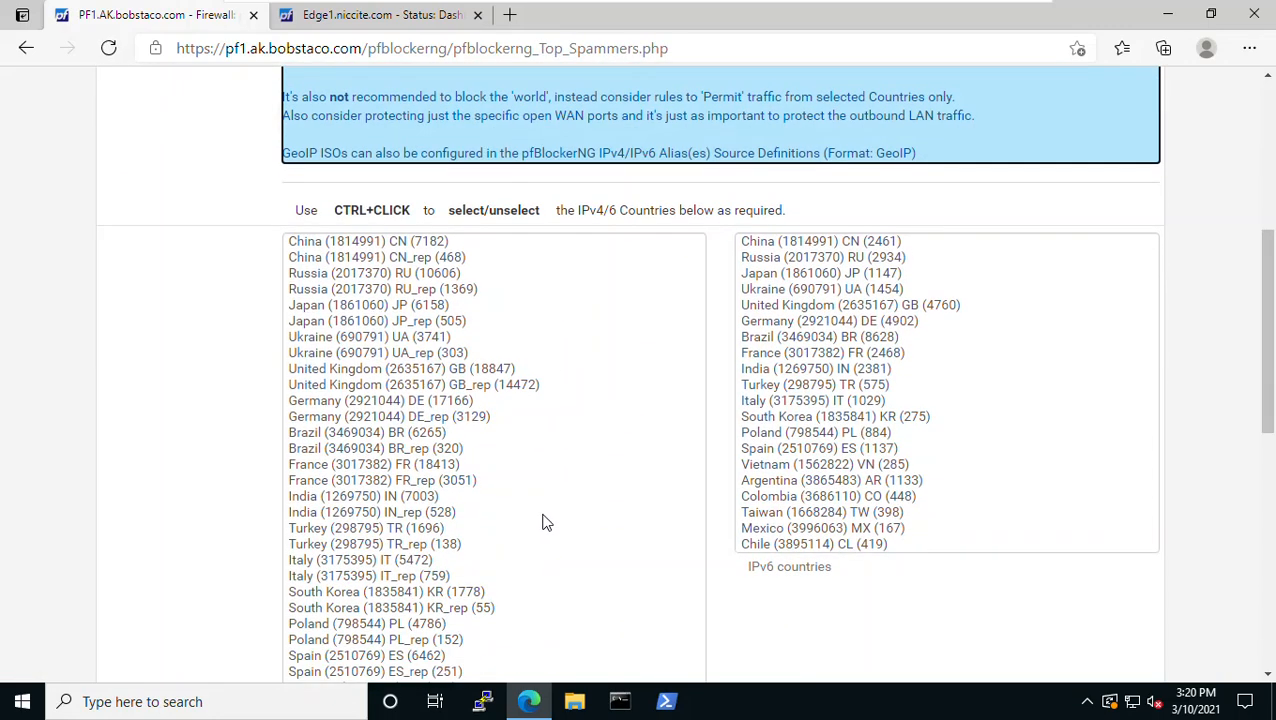
{"action": "scroll", "coordinate": [544, 512], "scroll_direction": "up", "scroll_amount": 5}
Step: Switch to the Edge1 firewall and view the actions in pfBlockerNG's GeoIP summary under the IP settings
{"action": "left_click", "coordinate": [392, 16]}
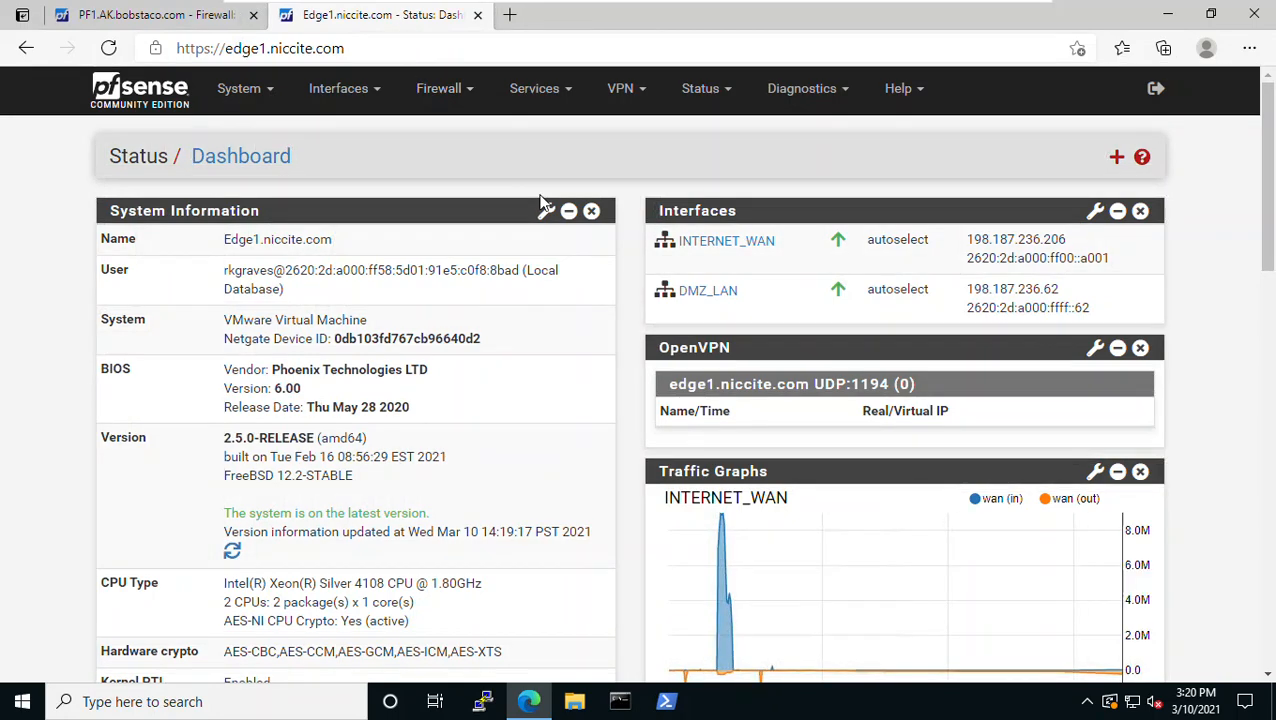
{"action": "left_click", "coordinate": [440, 90]}
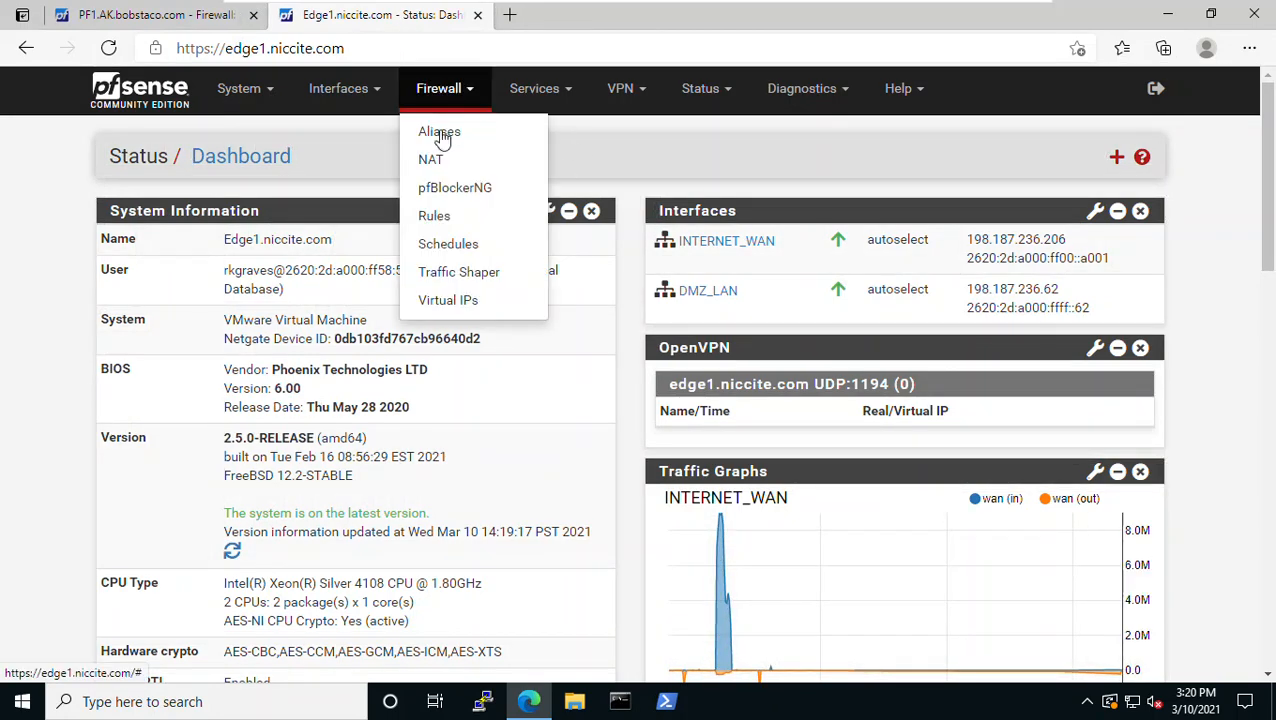
{"action": "left_click", "coordinate": [441, 190]}
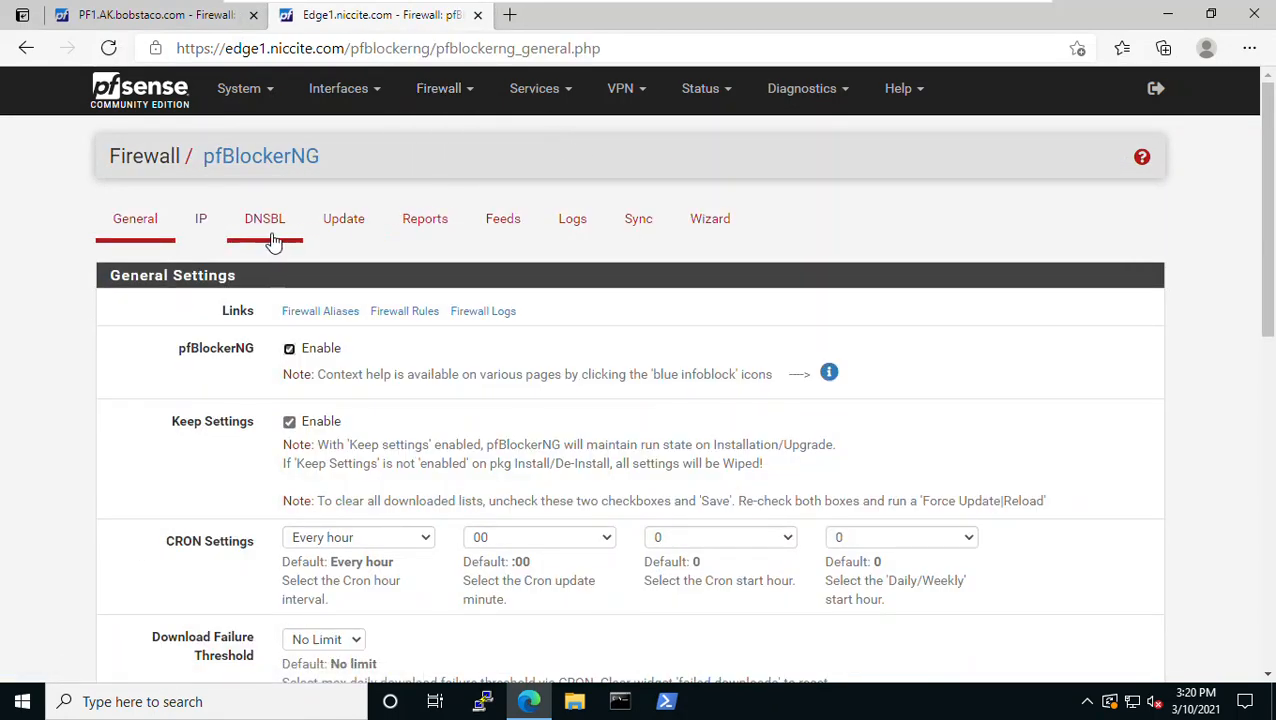
{"action": "left_click", "coordinate": [199, 219]}
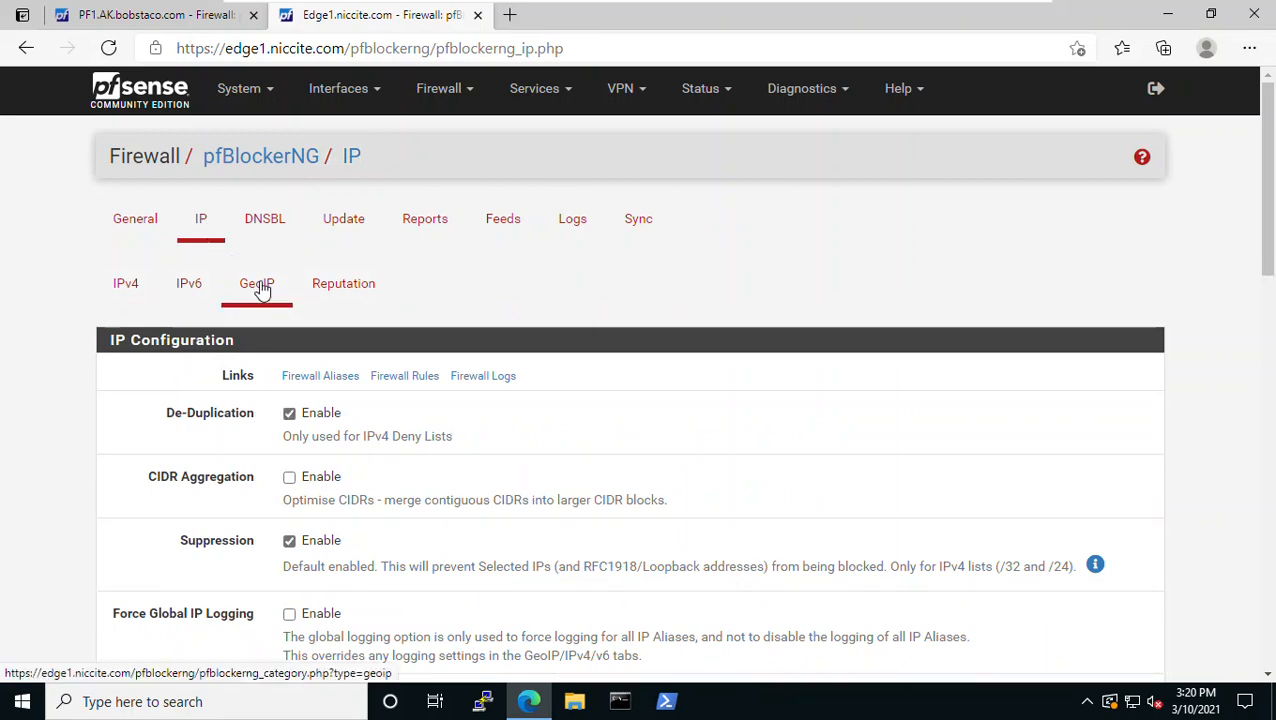
{"action": "left_click", "coordinate": [258, 285]}
{"action": "scroll", "coordinate": [764, 407], "scroll_direction": "down", "scroll_amount": 2}
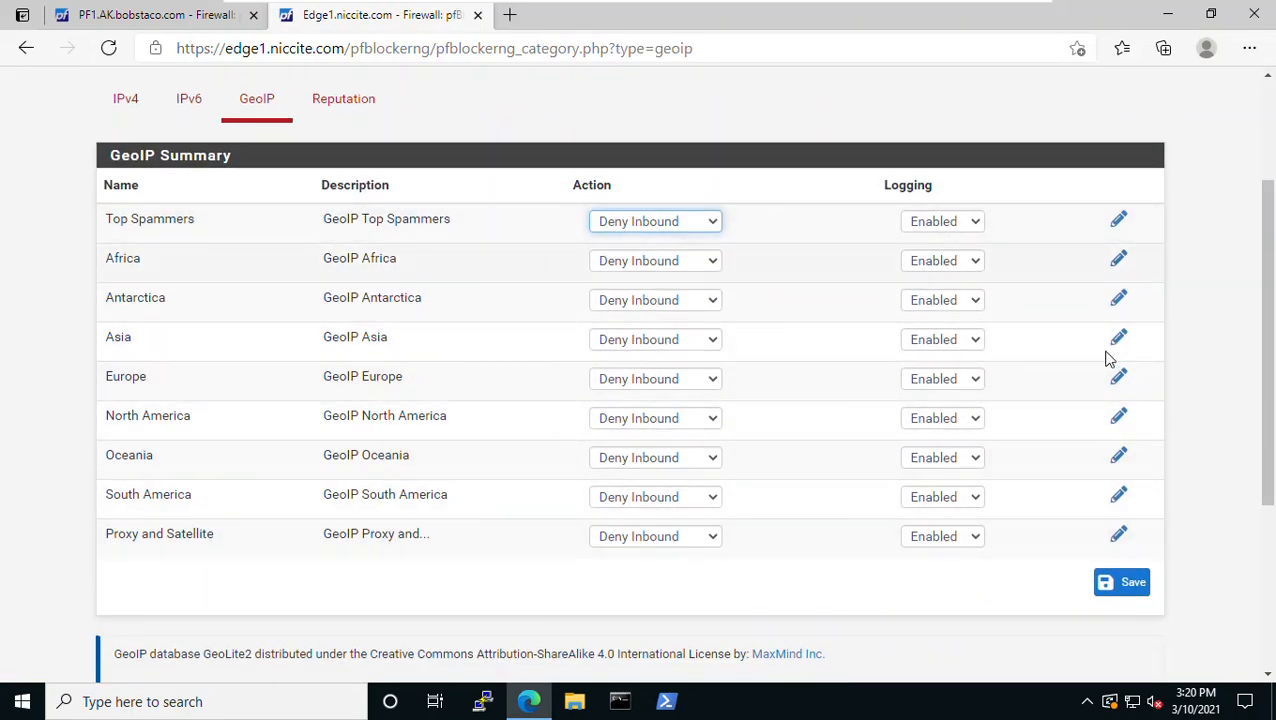
Step: Review the country selections for Top Spammers, Africa and Antarctica in Edge1's GeoIP settings
{"action": "left_click", "coordinate": [1118, 220]}
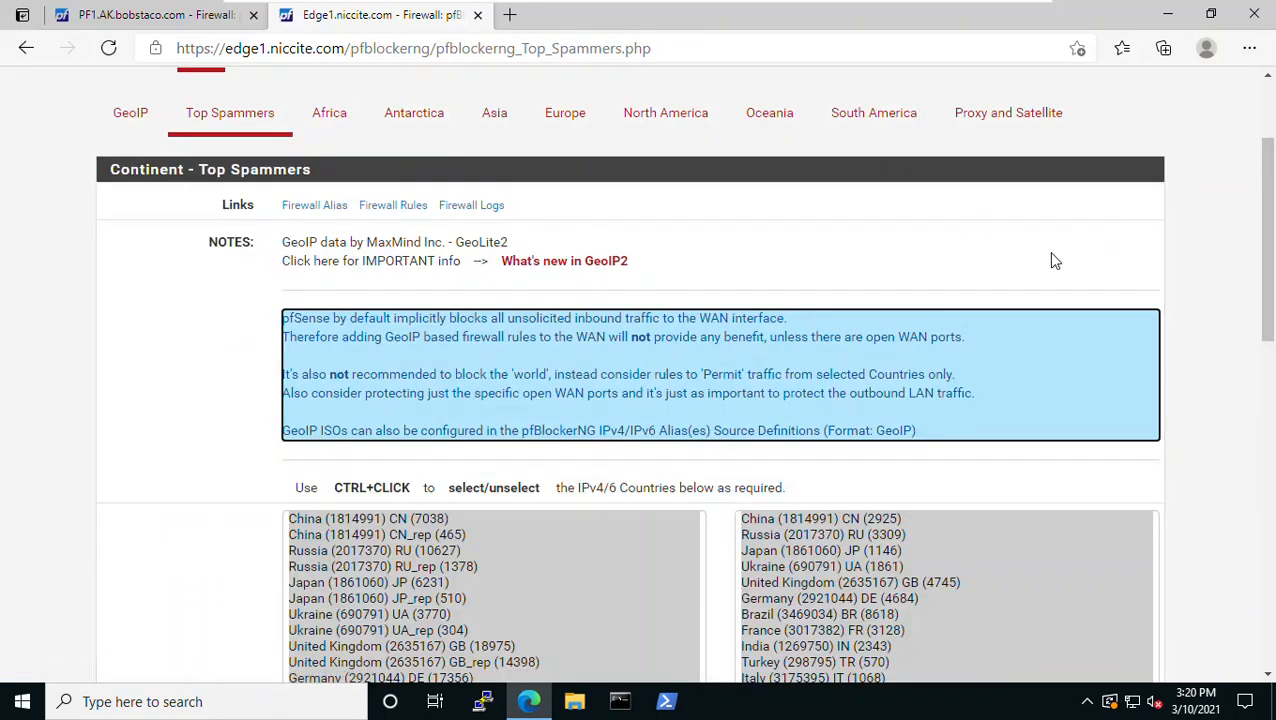
{"action": "scroll", "coordinate": [849, 322], "scroll_direction": "down", "scroll_amount": 3}
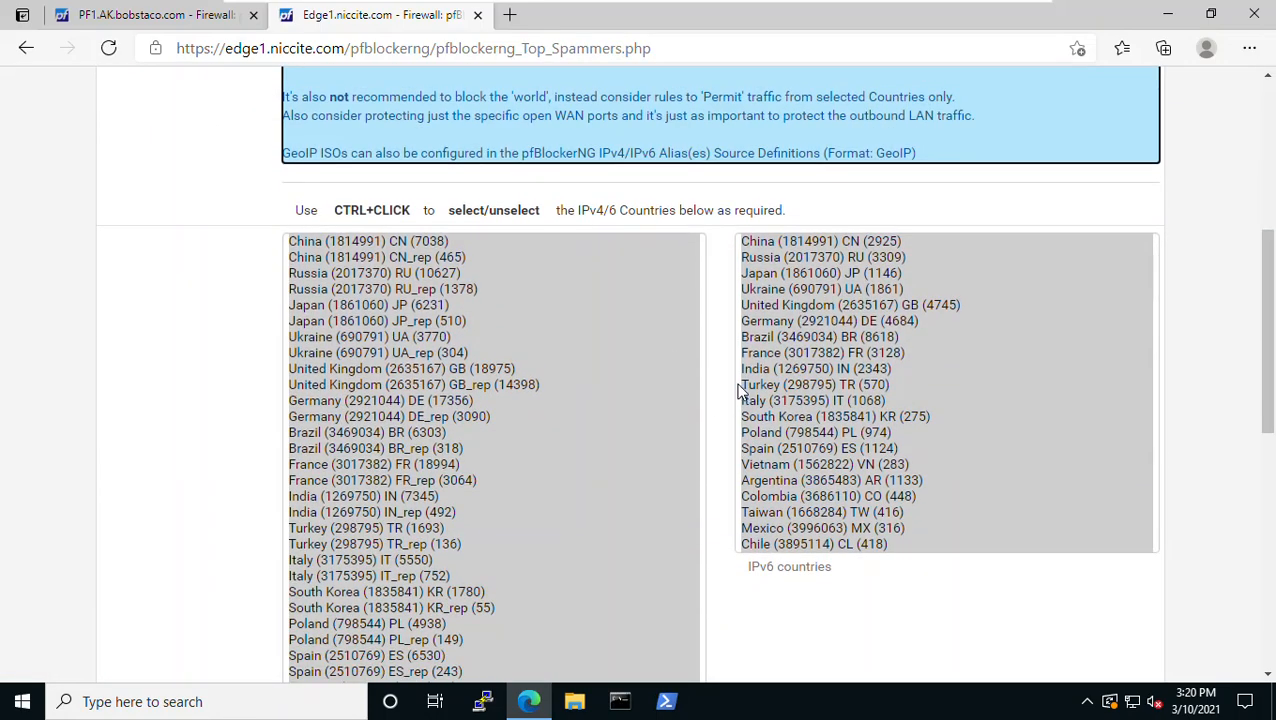
{"action": "scroll", "coordinate": [740, 392], "scroll_direction": "up", "scroll_amount": 4}
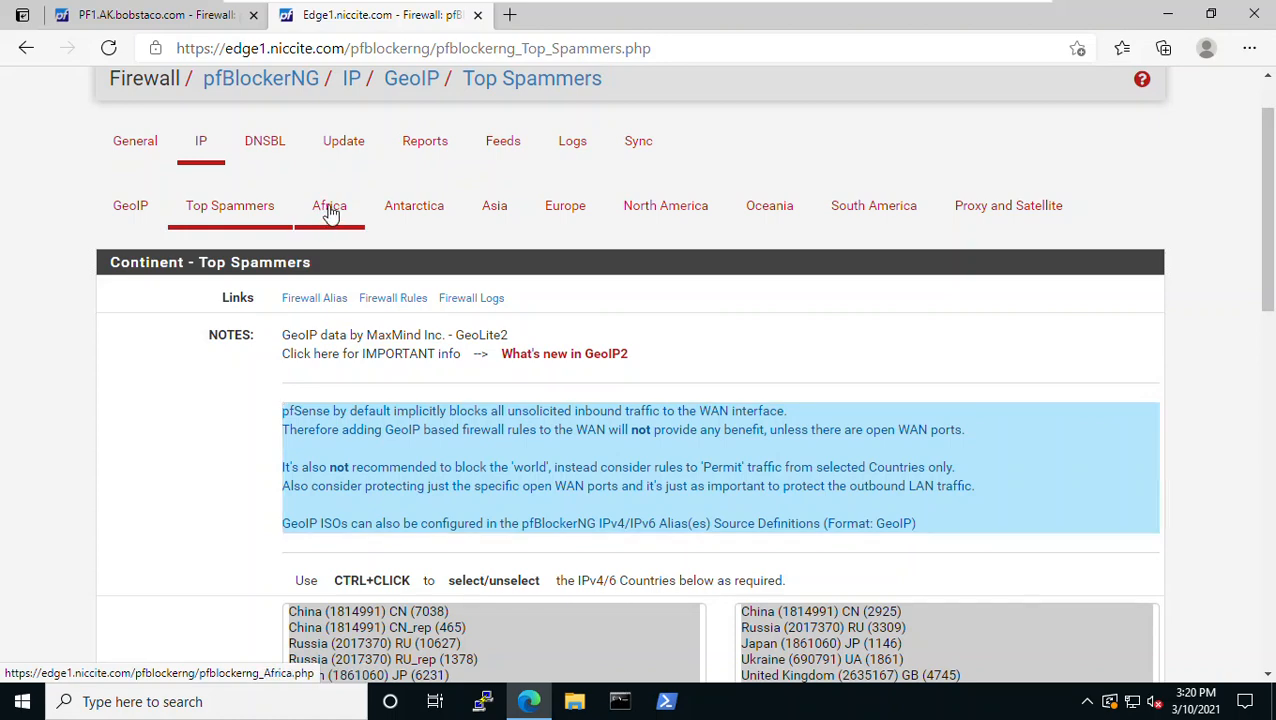
{"action": "left_click", "coordinate": [330, 210]}
{"action": "left_click", "coordinate": [419, 122]}
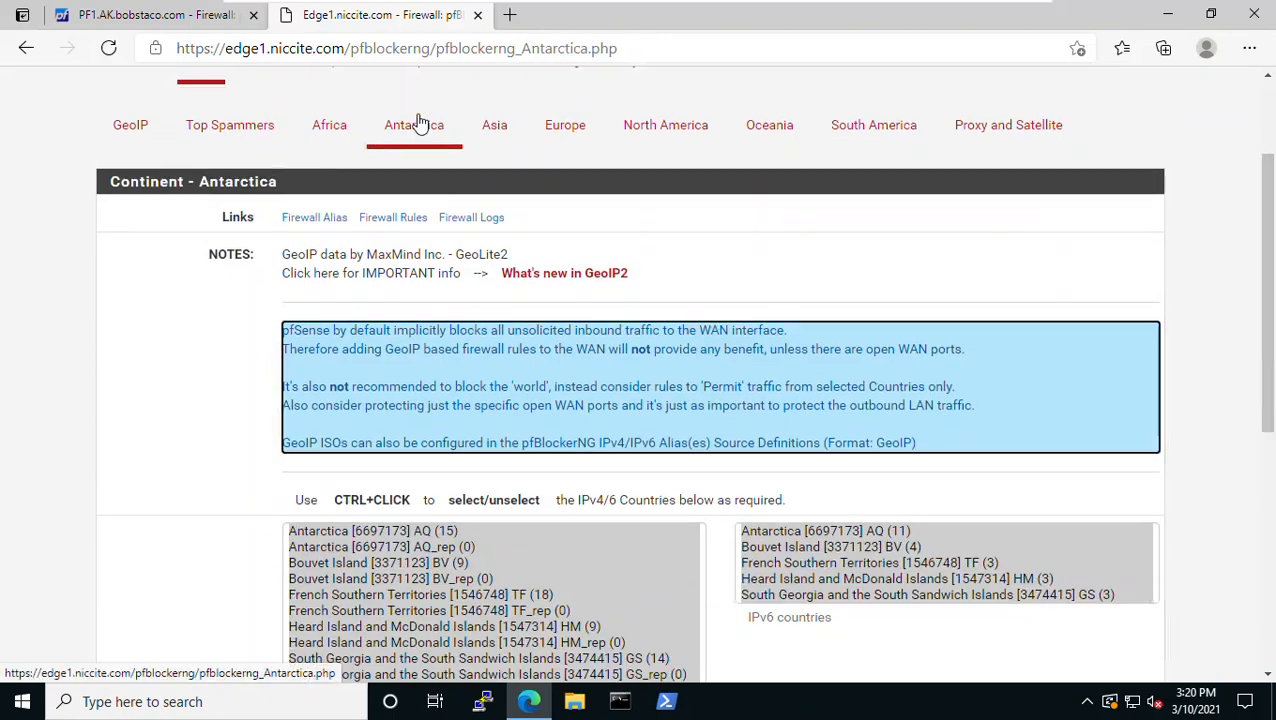
Step: Examine the Proxy and Satellite page on Edge1 to see which IPv4 and IPv6 entries are selected
{"action": "left_click", "coordinate": [1001, 130]}
{"action": "scroll", "coordinate": [888, 302], "scroll_direction": "down", "scroll_amount": 2}
{"action": "scroll", "coordinate": [886, 296], "scroll_direction": "down", "scroll_amount": 5}
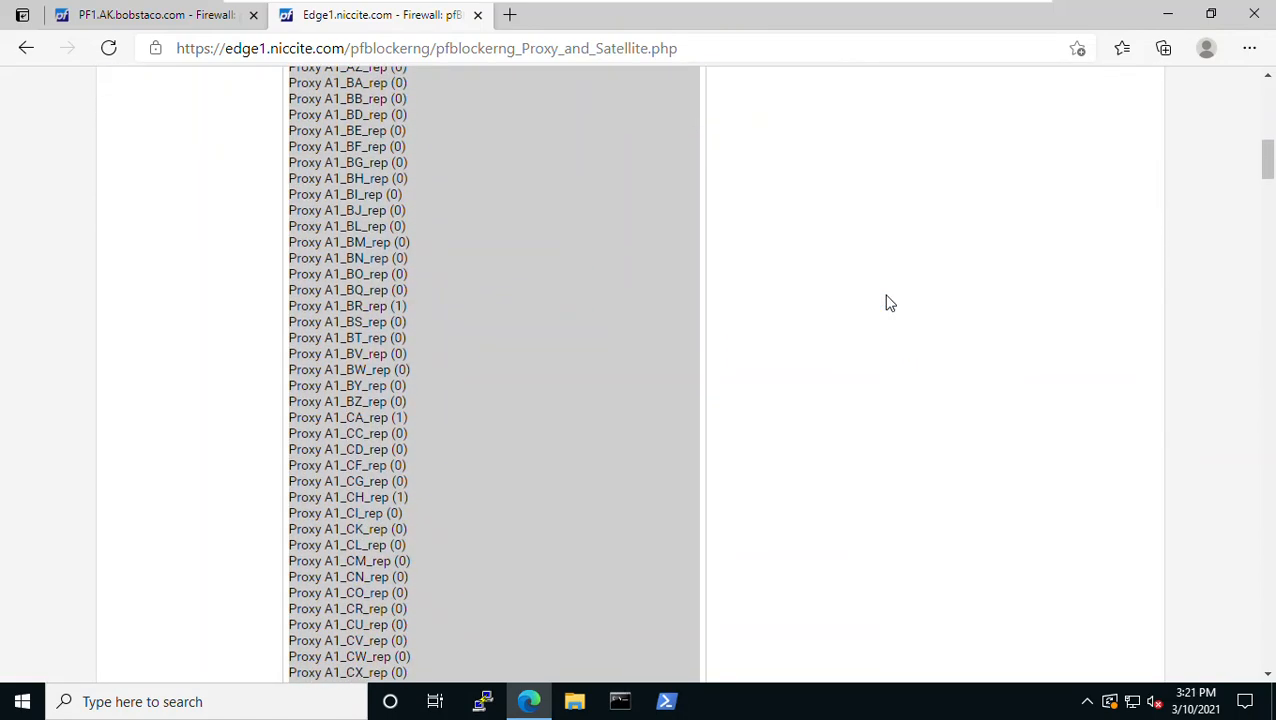
{"action": "scroll", "coordinate": [888, 302], "scroll_direction": "down", "scroll_amount": 5}
{"action": "scroll", "coordinate": [888, 302], "scroll_direction": "down", "scroll_amount": 3}
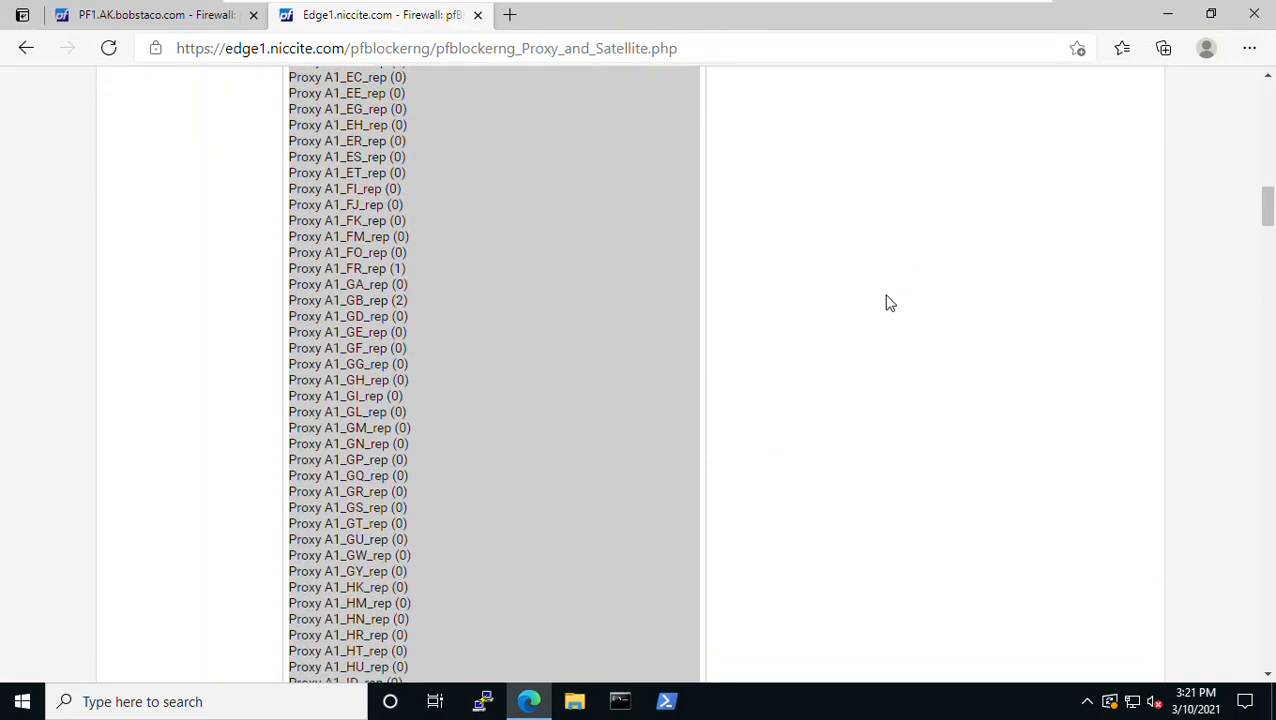
{"action": "scroll", "coordinate": [888, 302], "scroll_direction": "up", "scroll_amount": 8}
{"action": "scroll", "coordinate": [886, 303], "scroll_direction": "up", "scroll_amount": 6}
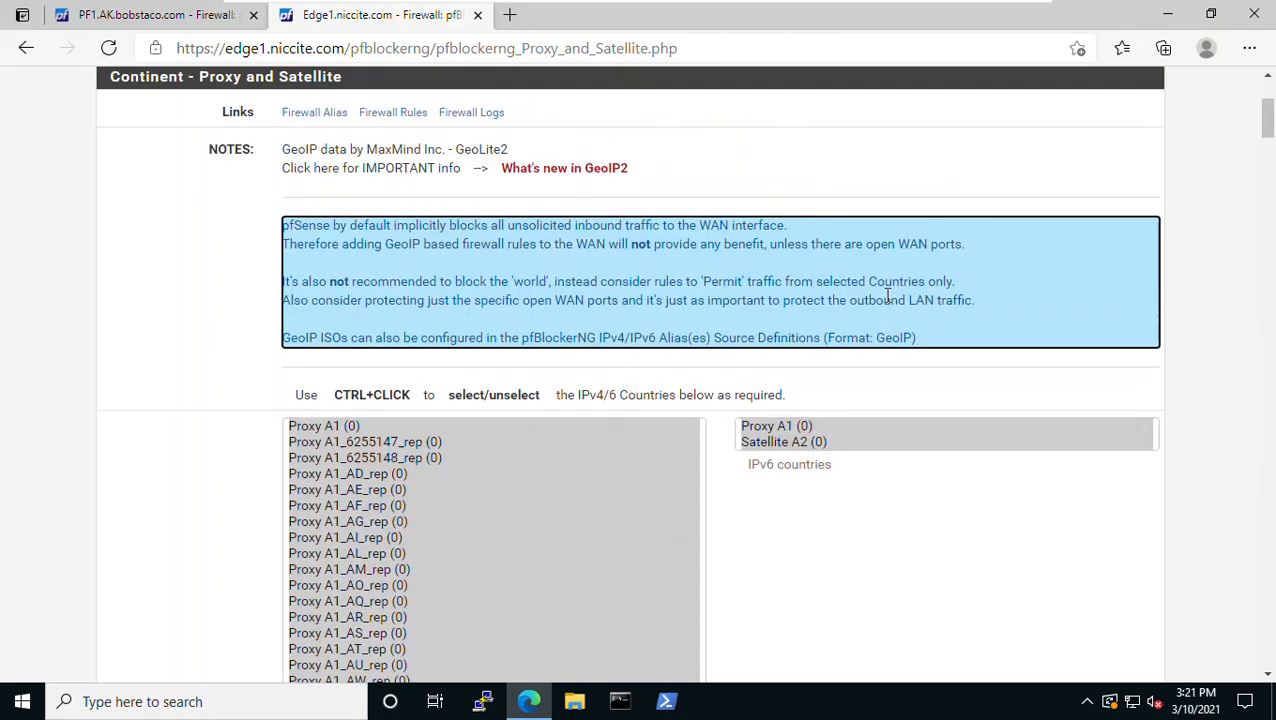
{"action": "scroll", "coordinate": [886, 297], "scroll_direction": "up", "scroll_amount": 3}
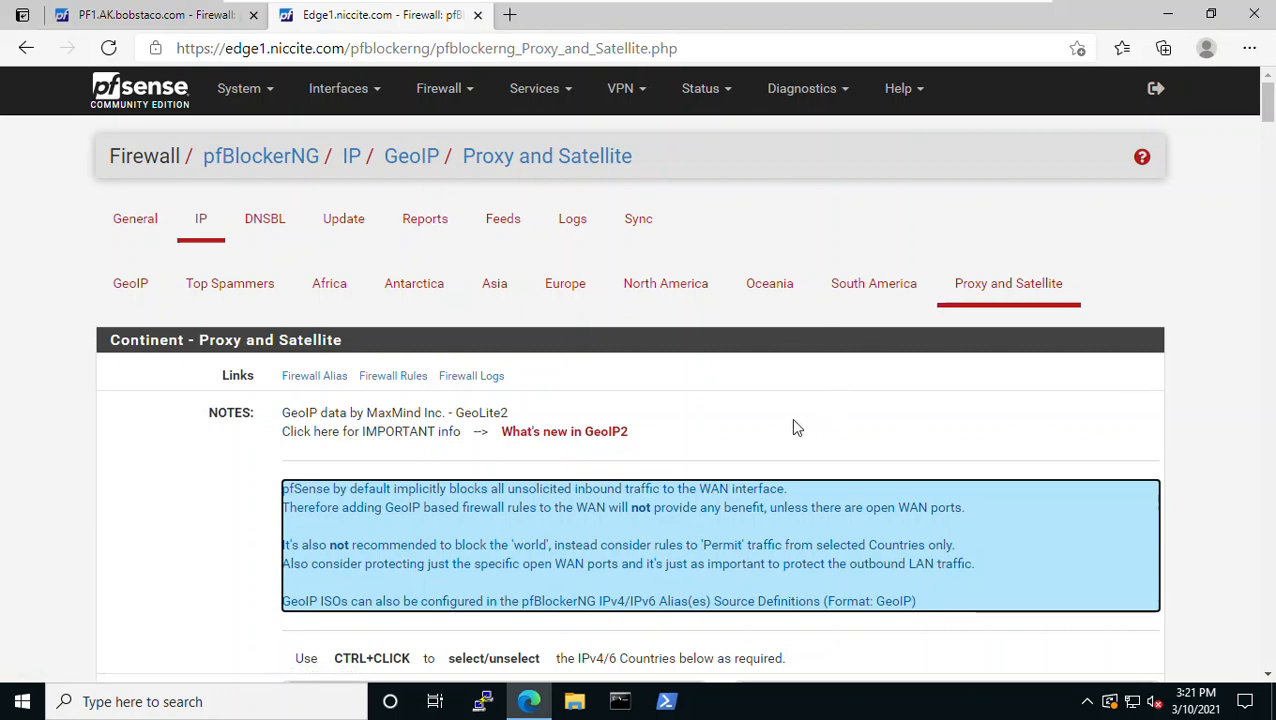
Step: Return to PF1 and check the Top Spammers country lists for comparison with Edge1
{"action": "left_click", "coordinate": [175, 20]}
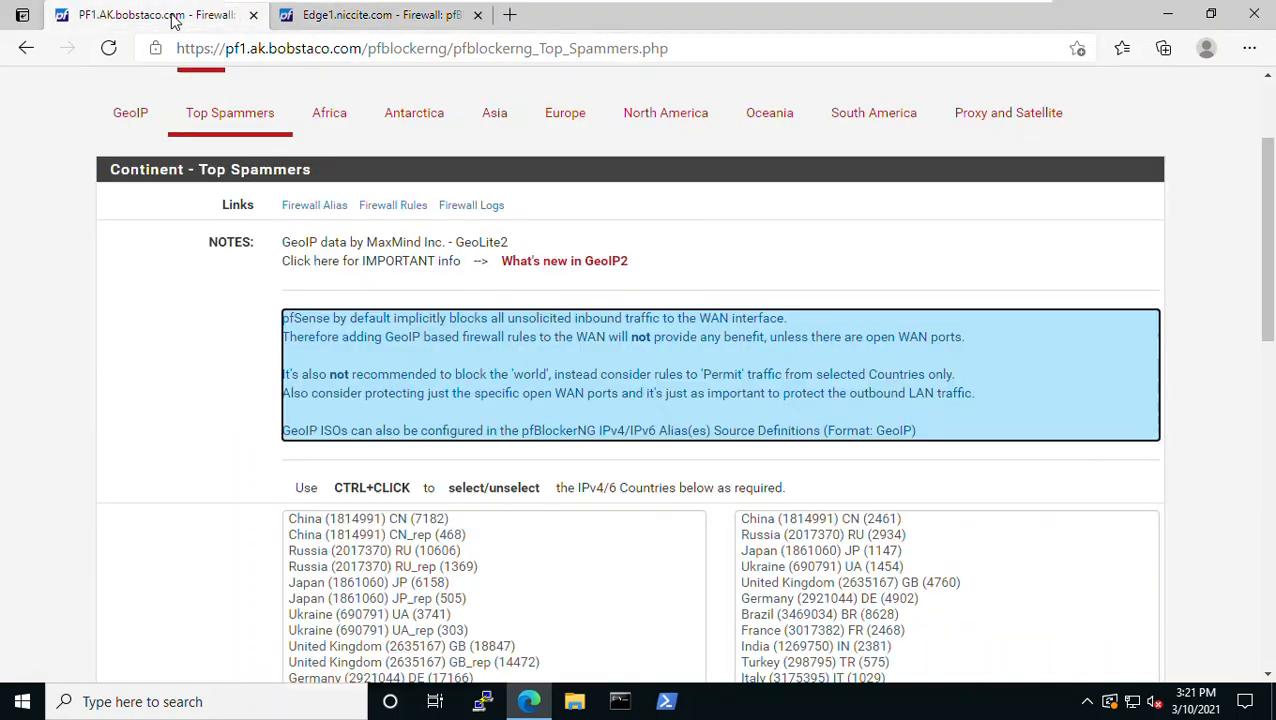
{"action": "scroll", "coordinate": [1075, 535], "scroll_direction": "down", "scroll_amount": 1}
{"action": "scroll", "coordinate": [1075, 535], "scroll_direction": "down", "scroll_amount": 3}
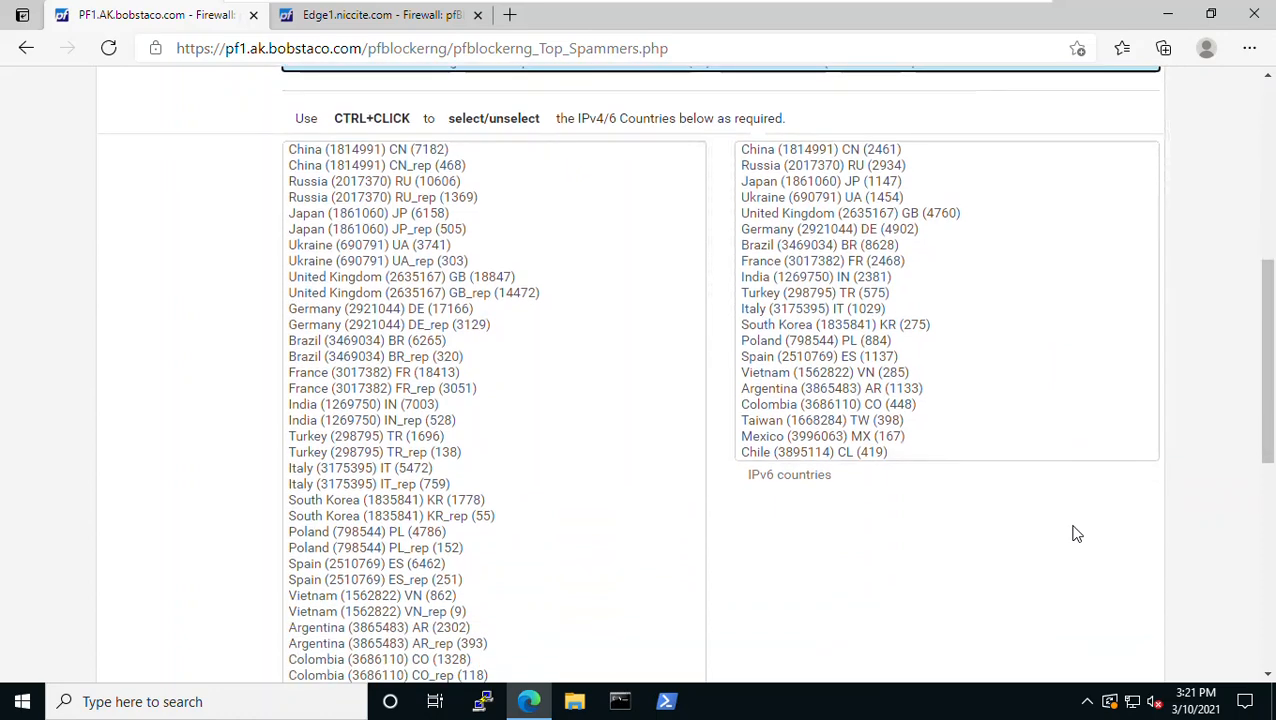
{"action": "scroll", "coordinate": [1074, 533], "scroll_direction": "up", "scroll_amount": 1}
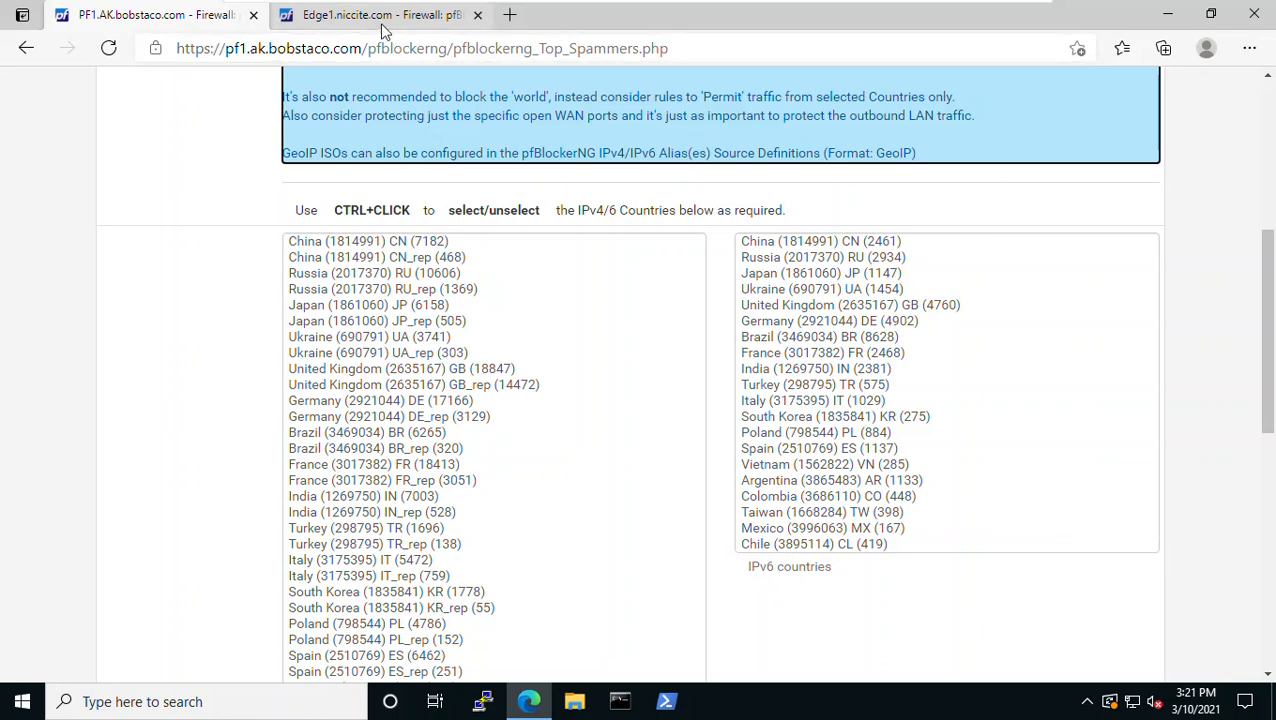
Step: Open Edge1's dashboard and examine the pfBlockerNG widget's packet counts for each GeoIP alias
{"action": "left_click", "coordinate": [381, 16]}
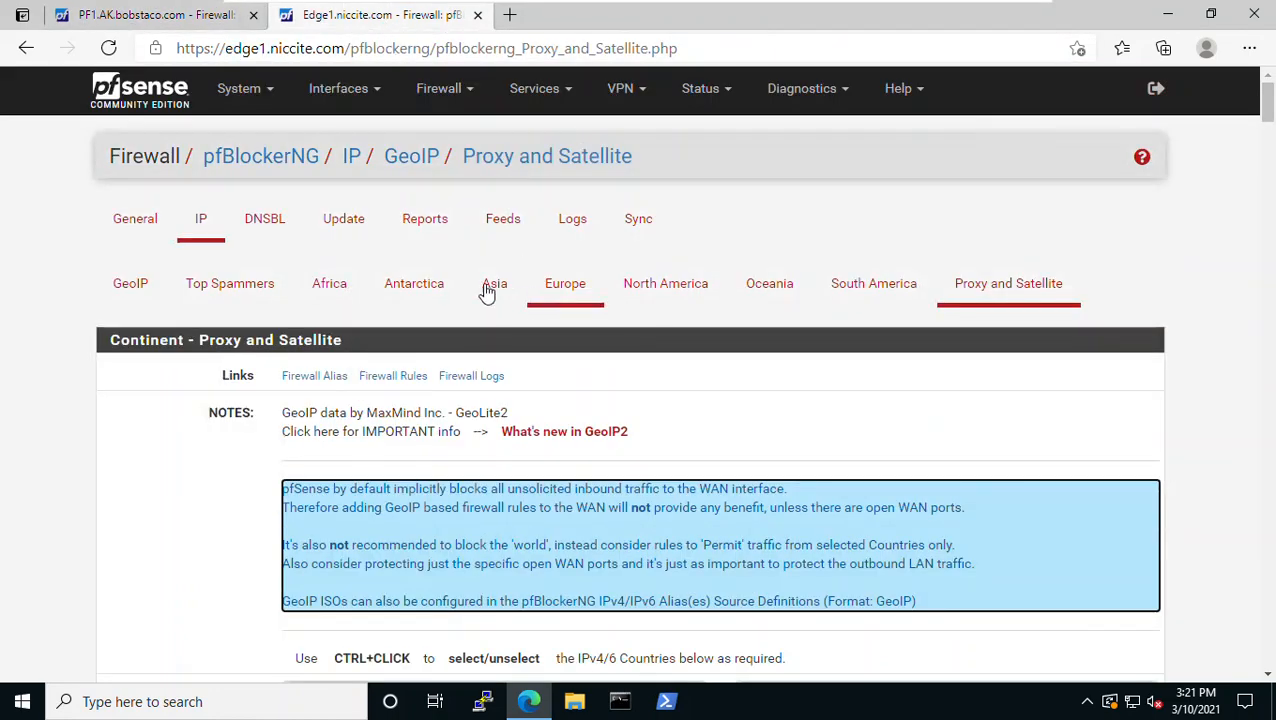
{"action": "left_click", "coordinate": [171, 104]}
{"action": "scroll", "coordinate": [576, 414], "scroll_direction": "down", "scroll_amount": 7}
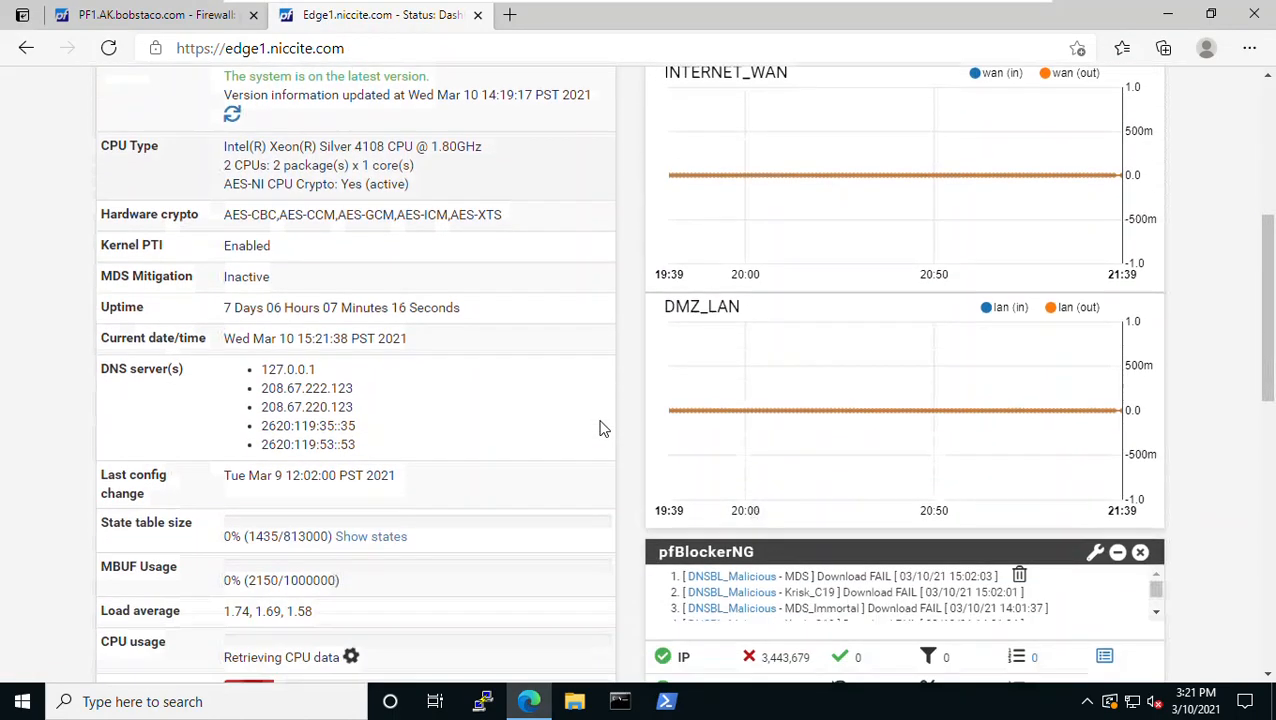
{"action": "scroll", "coordinate": [588, 414], "scroll_direction": "down", "scroll_amount": 3}
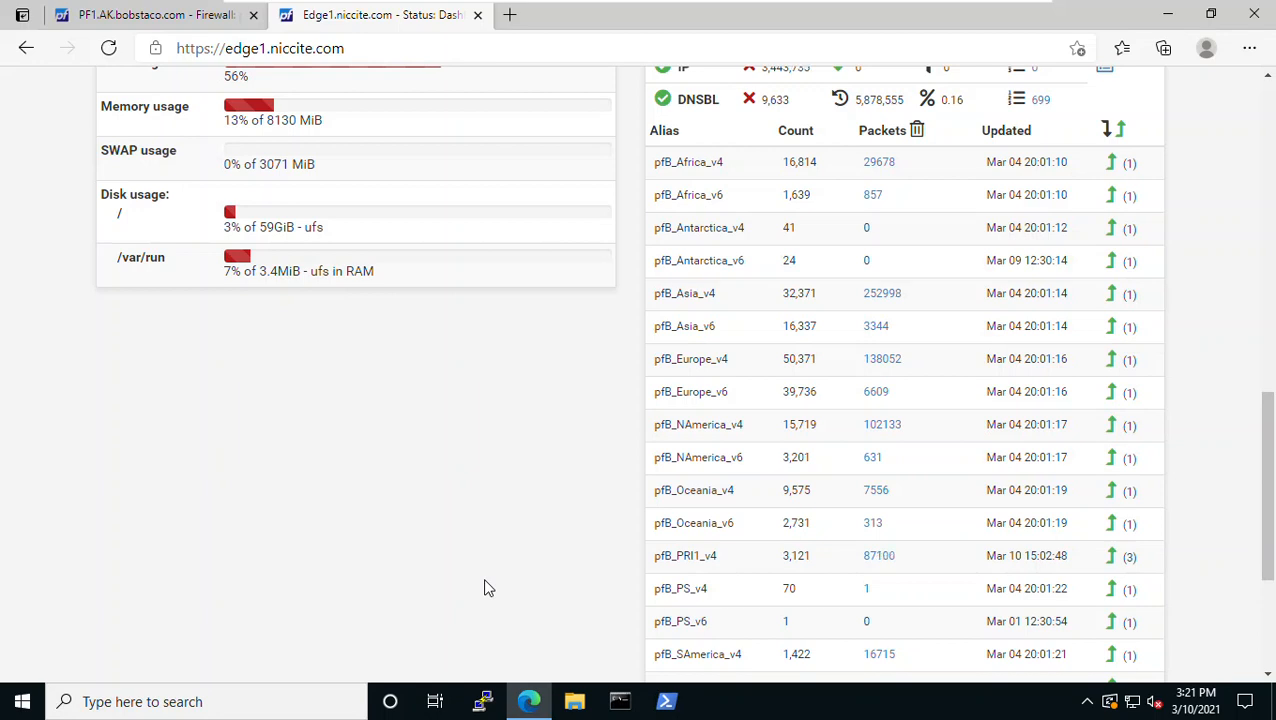
{"action": "scroll", "coordinate": [484, 588], "scroll_direction": "down", "scroll_amount": 1}
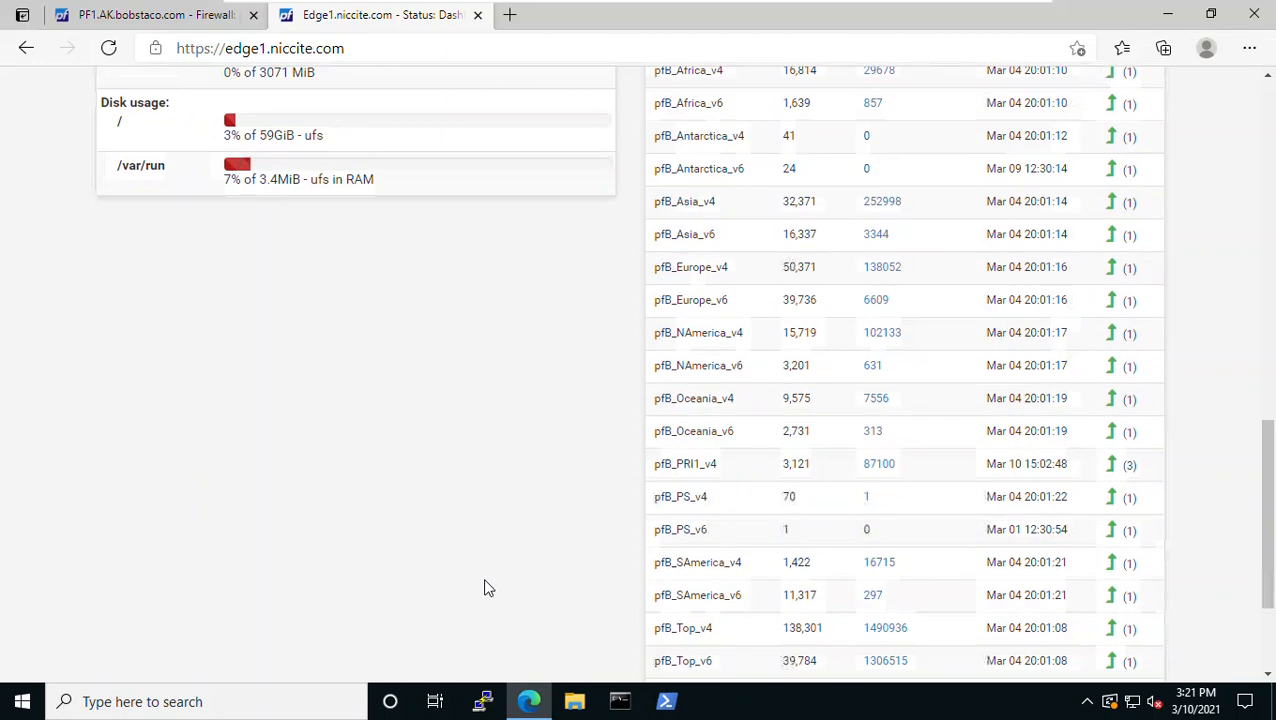
{"action": "scroll", "coordinate": [484, 588], "scroll_direction": "up", "scroll_amount": 3}
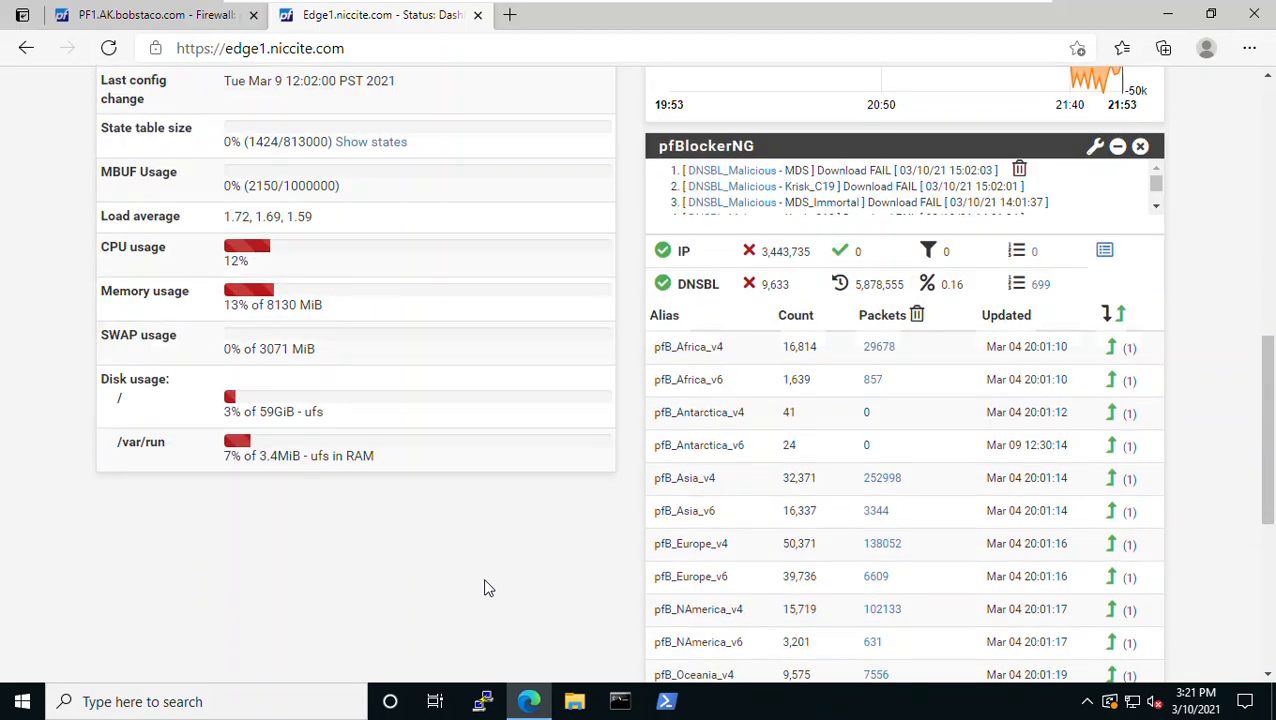
{"action": "scroll", "coordinate": [484, 588], "scroll_direction": "up", "scroll_amount": 2}
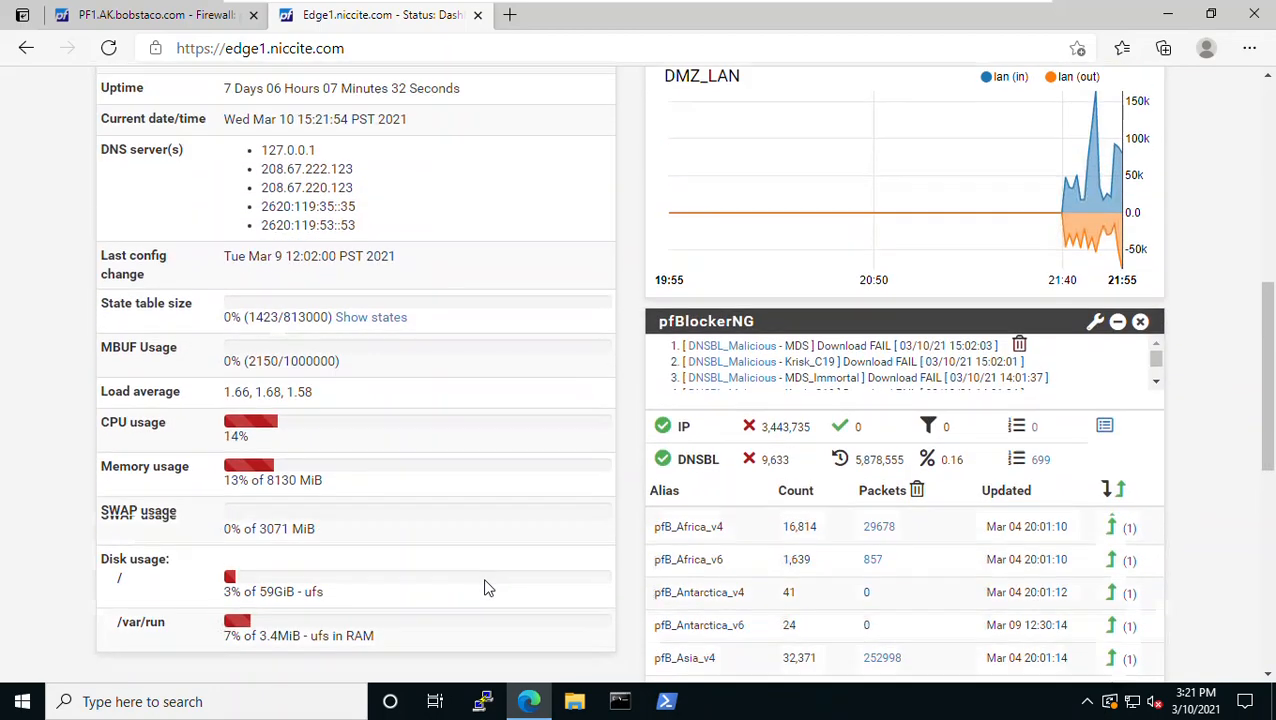
{"action": "scroll", "coordinate": [484, 588], "scroll_direction": "down", "scroll_amount": 3}
{"action": "scroll", "coordinate": [484, 588], "scroll_direction": "up", "scroll_amount": 1}
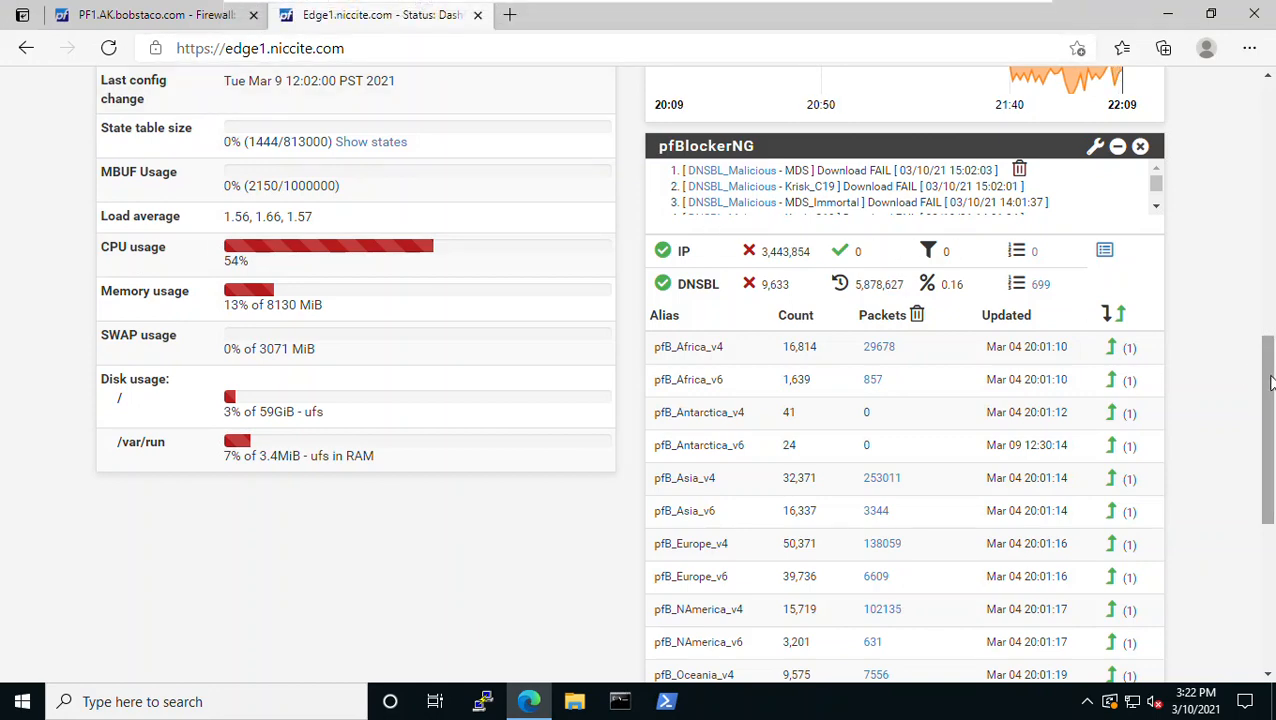
{"action": "left_click_drag", "start_coordinate": [1270, 383], "coordinate": [1262, 118]}
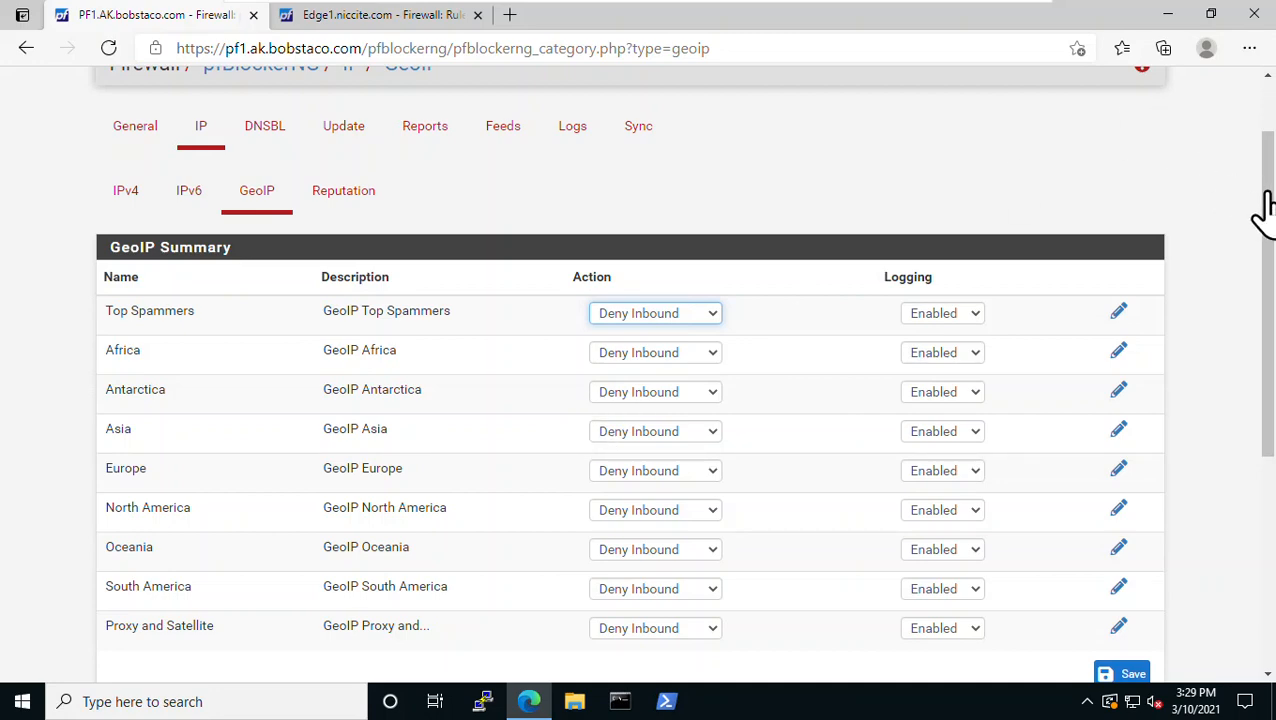
Step: Run a forced pfBlockerNG update on PF1 using the Update option
{"action": "left_click_drag", "start_coordinate": [1267, 390], "coordinate": [1252, 180]}
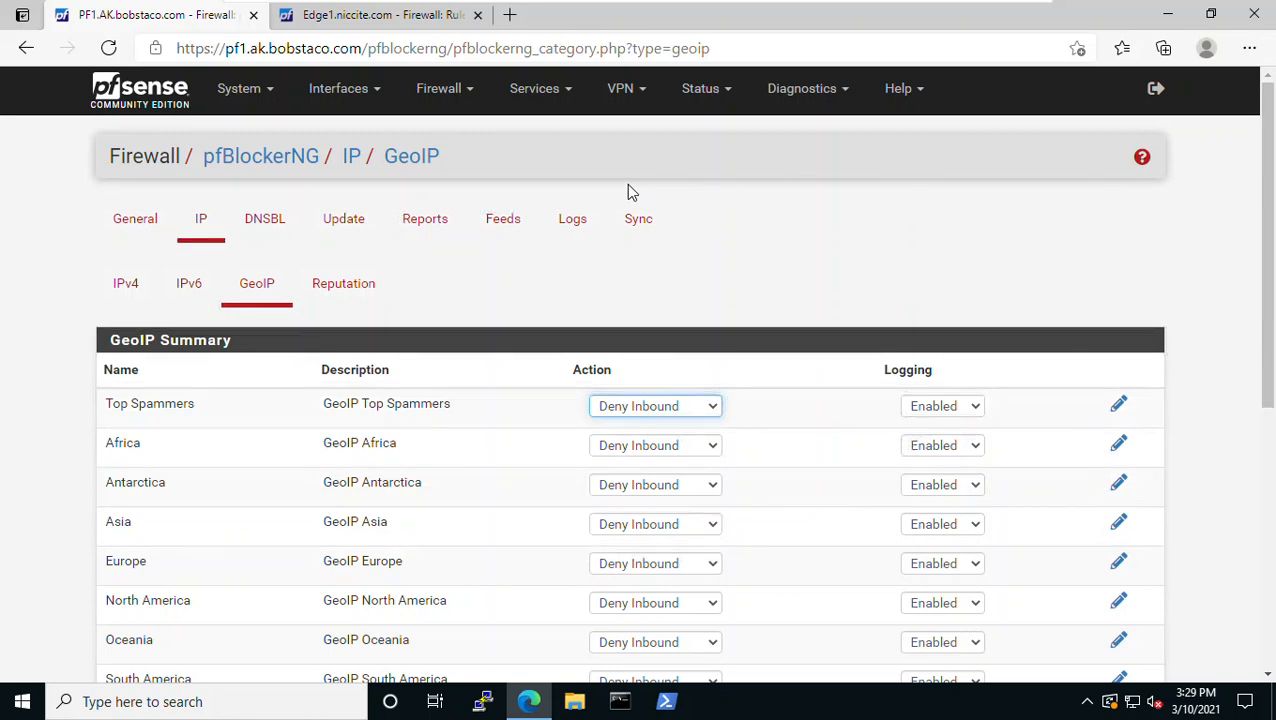
{"action": "left_click", "coordinate": [357, 228]}
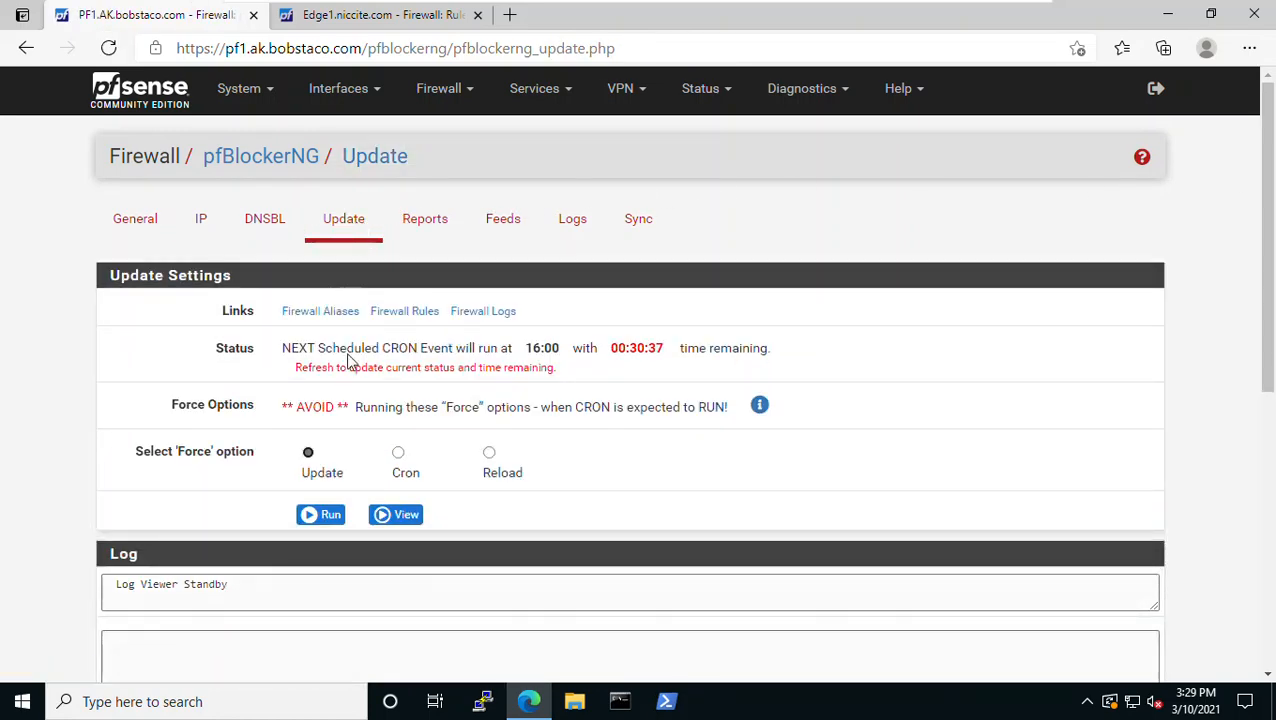
{"action": "left_click", "coordinate": [325, 515]}
{"action": "left_click", "coordinate": [322, 661]}
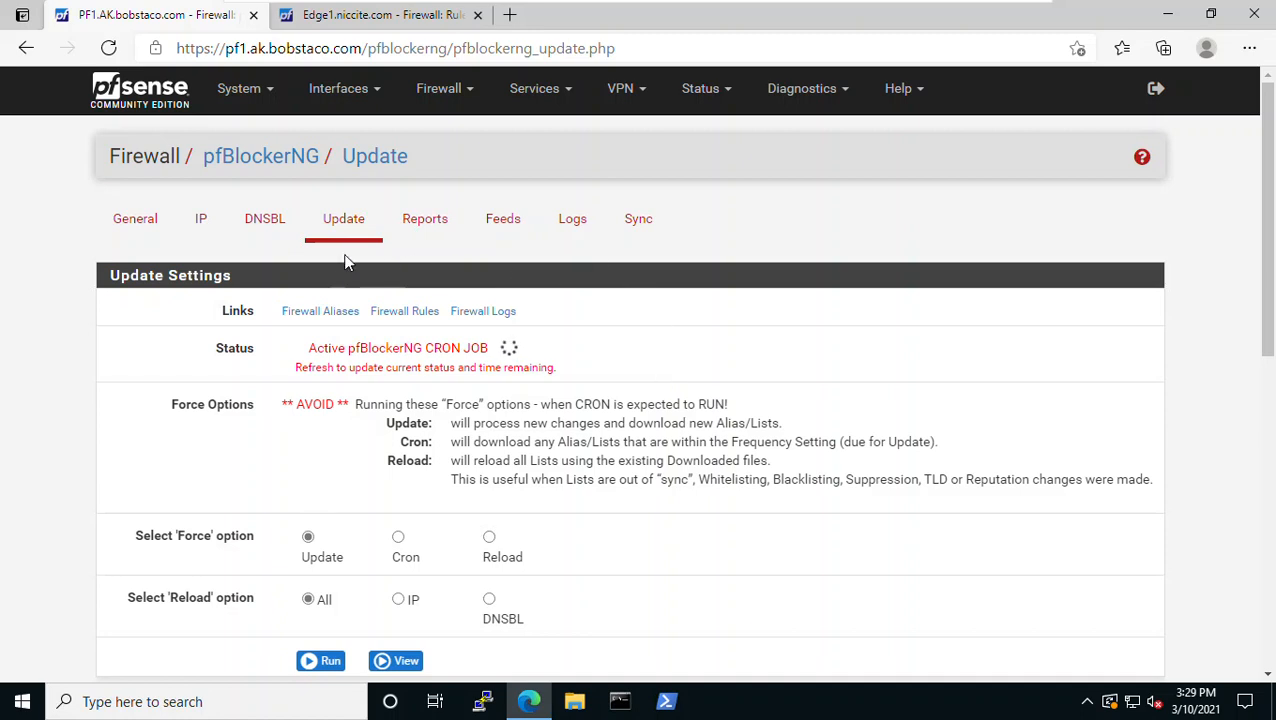
Step: Switch to Edge1 and review the GeoIP auto rules among the INTERNET_WAN firewall rules
{"action": "left_click", "coordinate": [434, 90]}
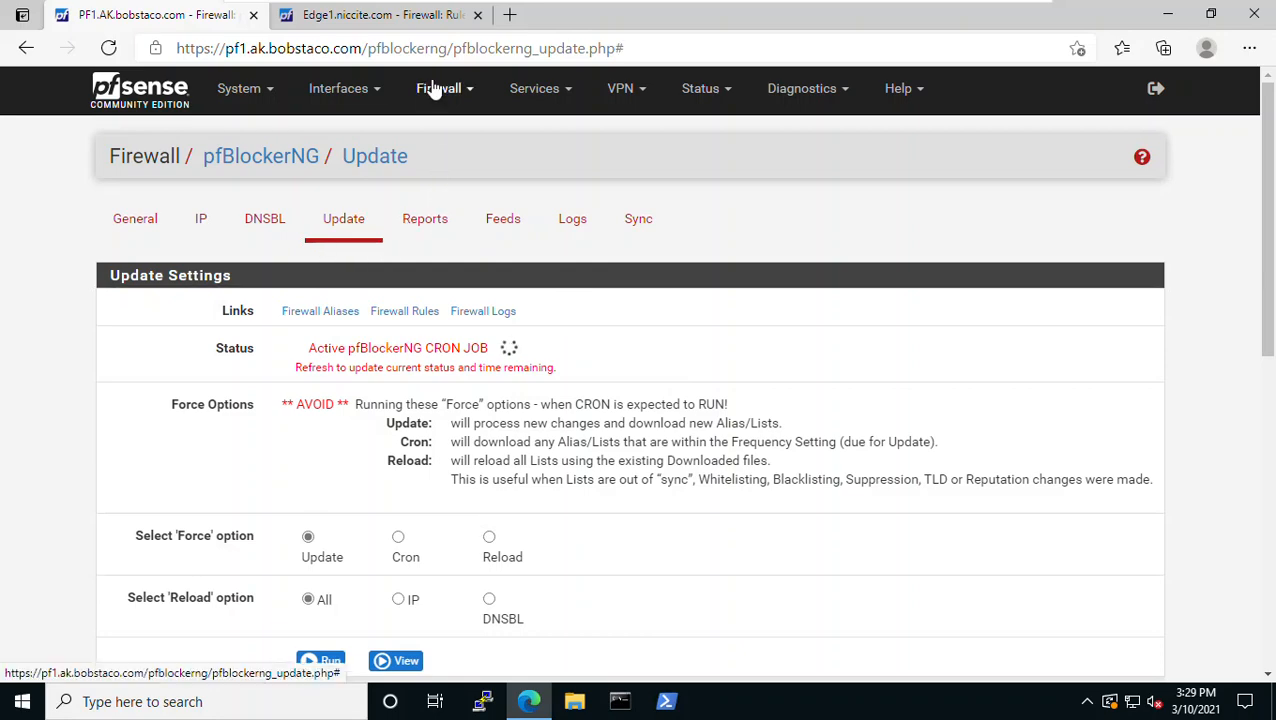
{"action": "left_click", "coordinate": [395, 16]}
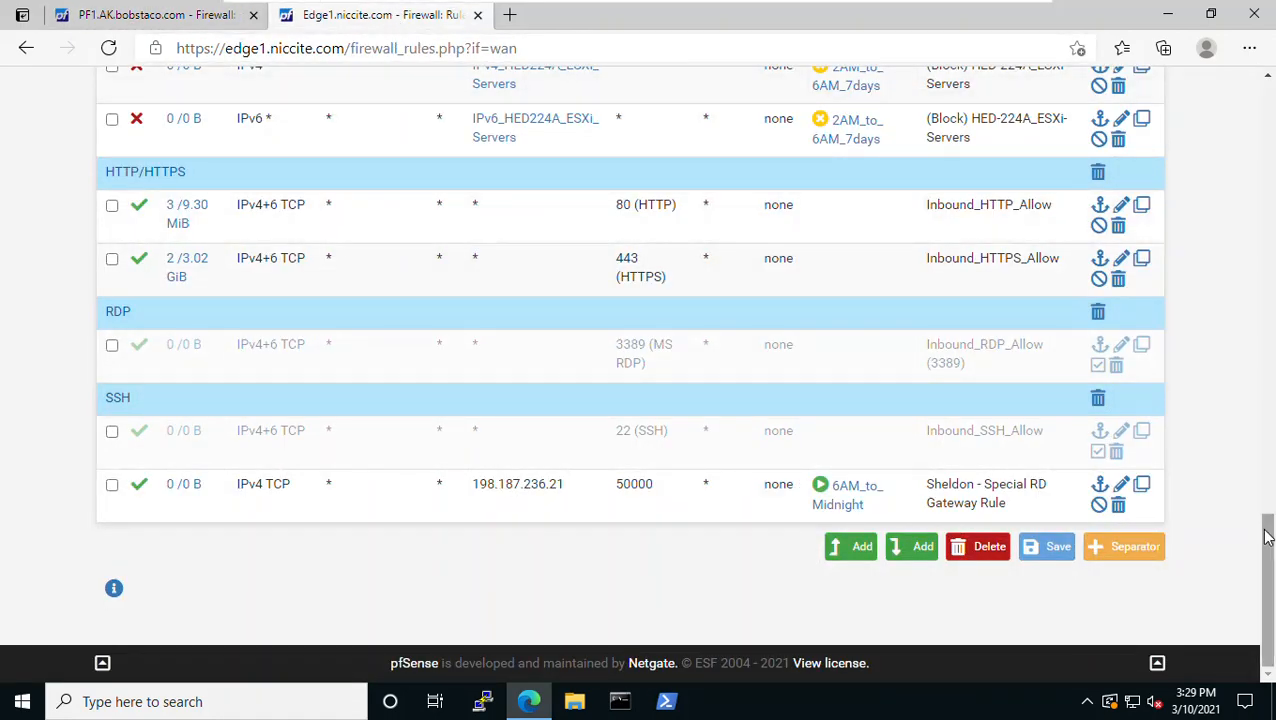
{"action": "left_click_drag", "start_coordinate": [1268, 537], "coordinate": [1266, 105]}
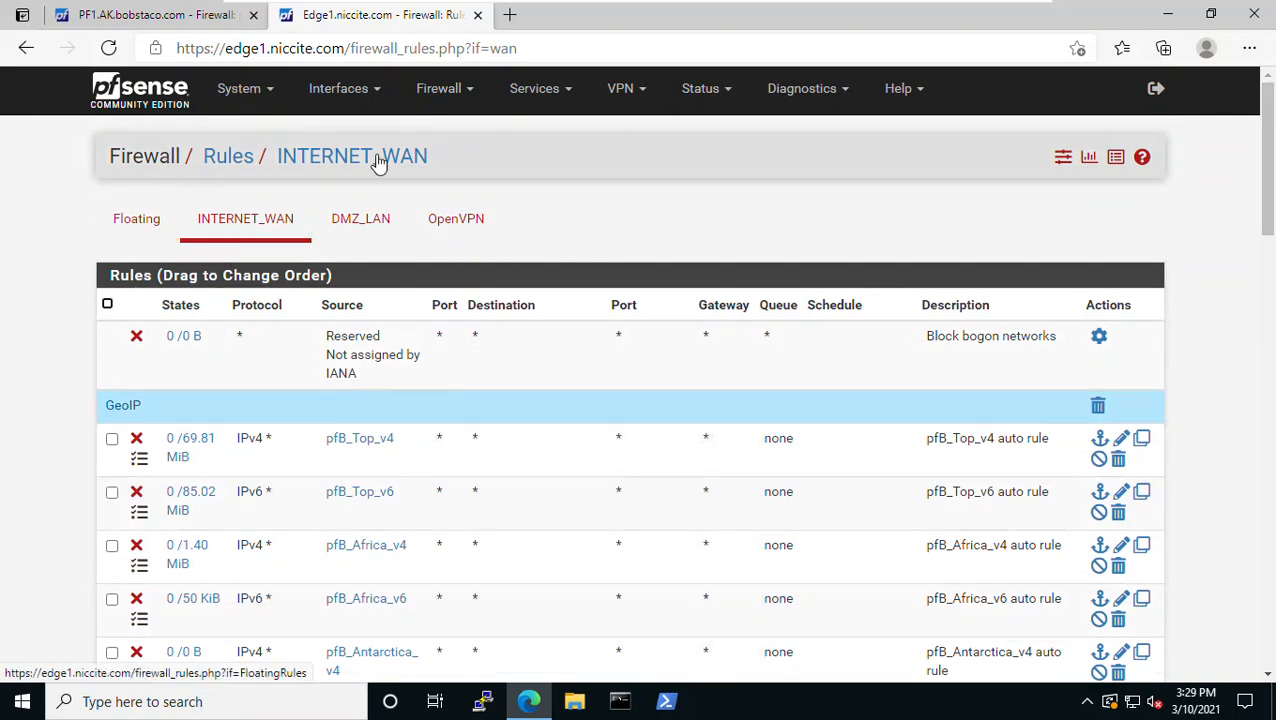
{"action": "left_click", "coordinate": [436, 92]}
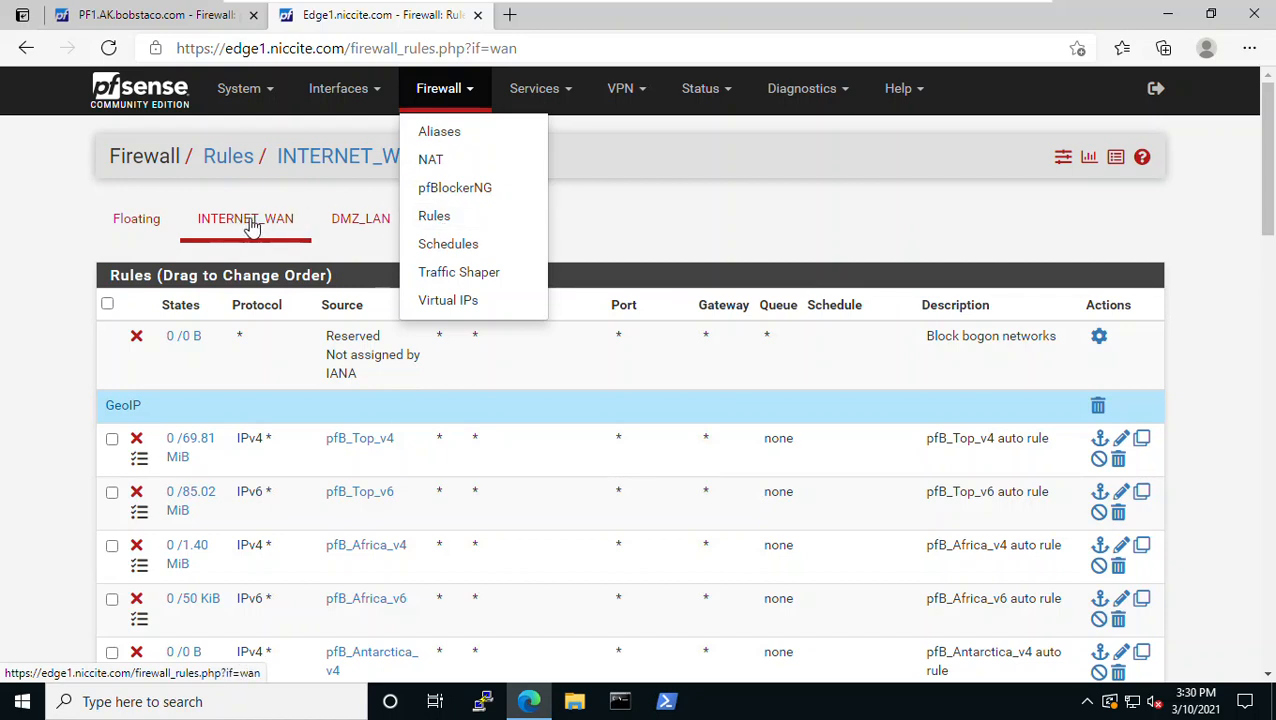
Step: Examine Edge1's INTERNET_WAN deny rules under the GeoIP separator, from pfB_Top_v4 through pfB_PRI1_v4
{"action": "left_click", "coordinate": [668, 218]}
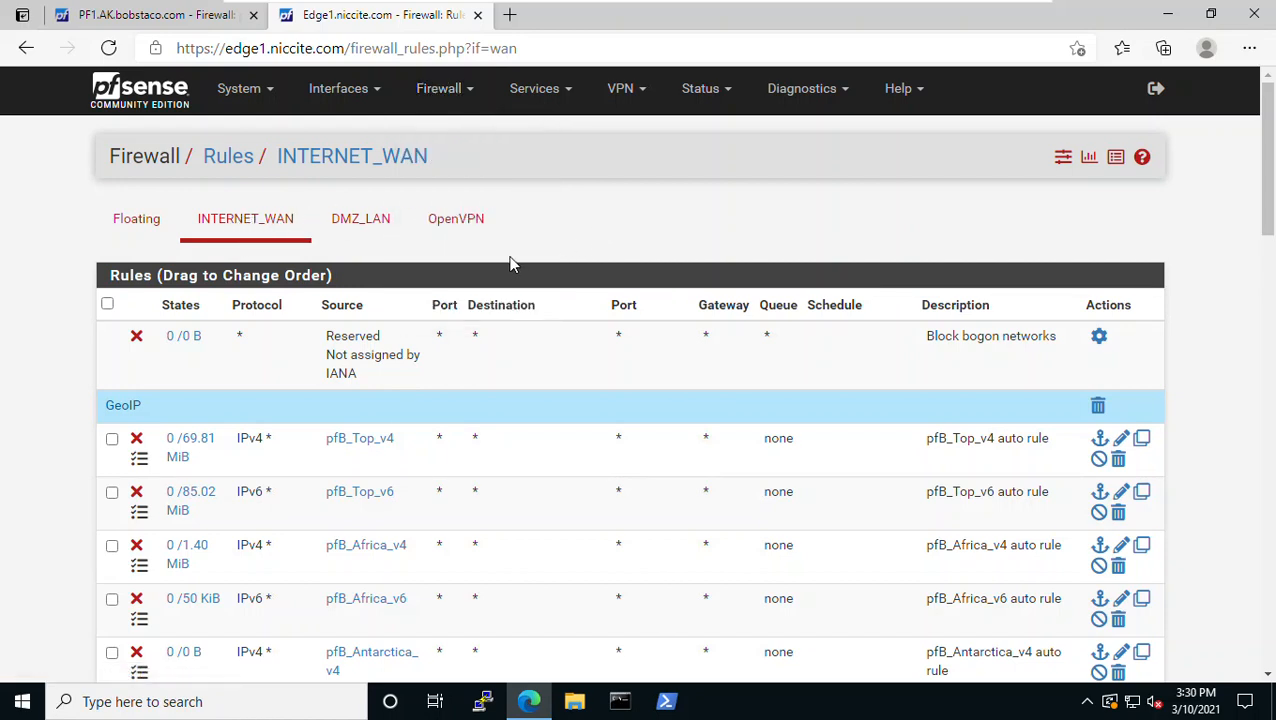
{"action": "scroll", "coordinate": [510, 263], "scroll_direction": "down", "scroll_amount": 1}
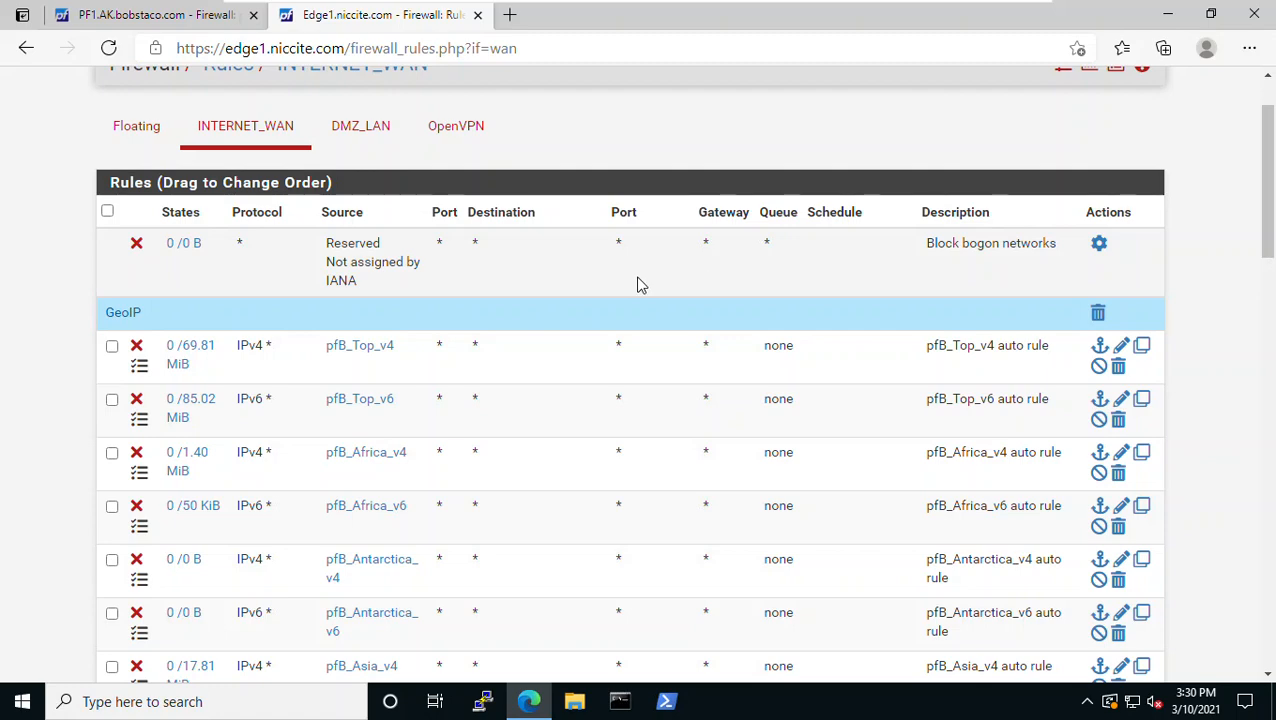
{"action": "scroll", "coordinate": [641, 285], "scroll_direction": "down", "scroll_amount": 1}
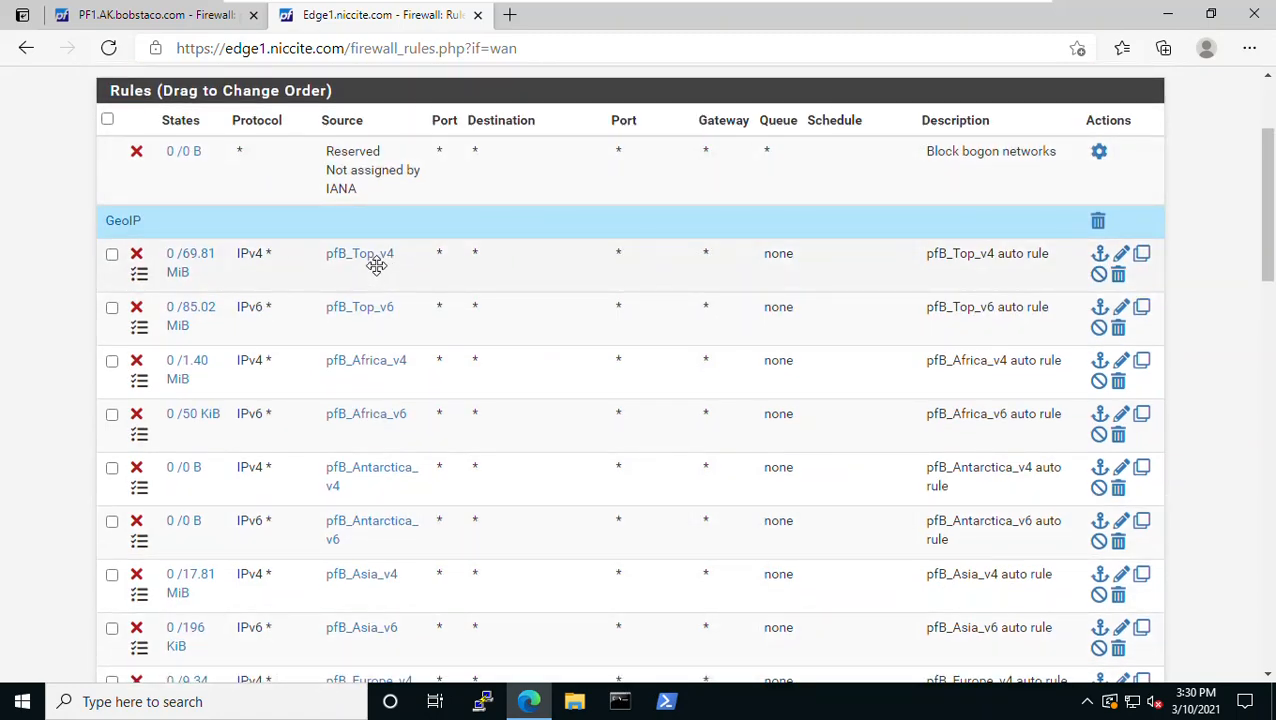
{"action": "scroll", "coordinate": [375, 264], "scroll_direction": "down", "scroll_amount": 1}
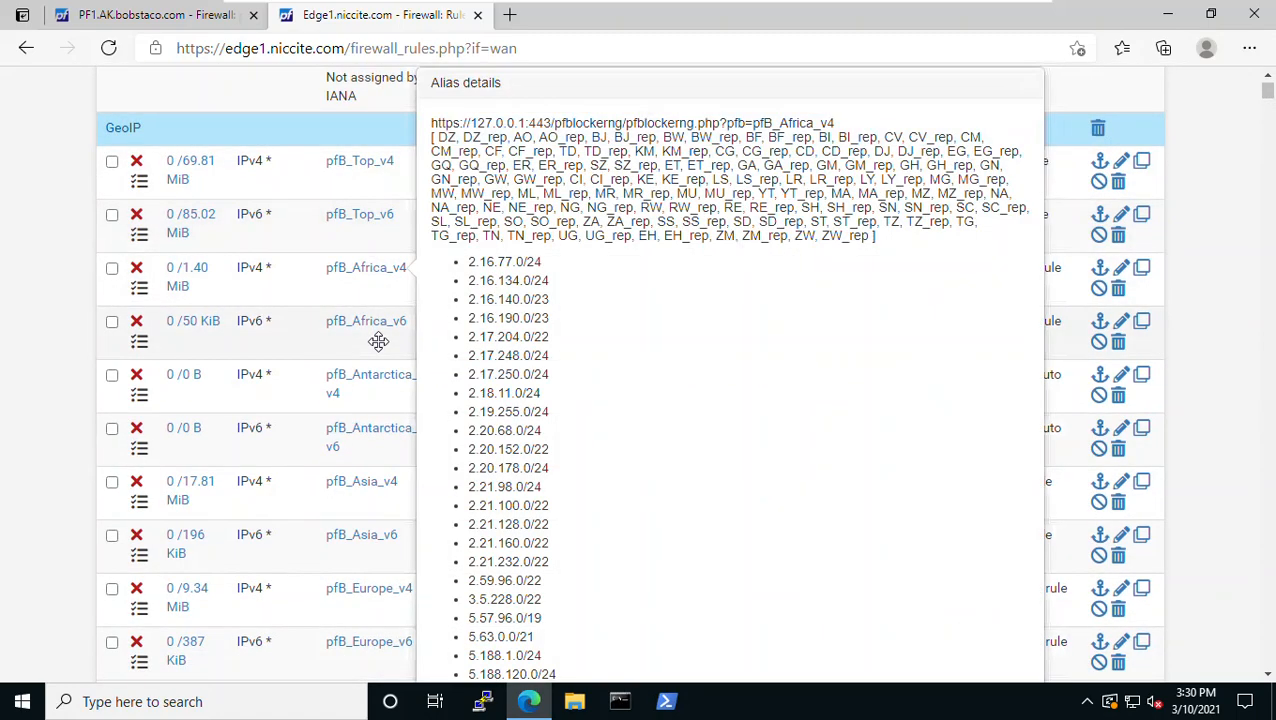
{"action": "scroll", "coordinate": [330, 355], "scroll_direction": "down", "scroll_amount": 1}
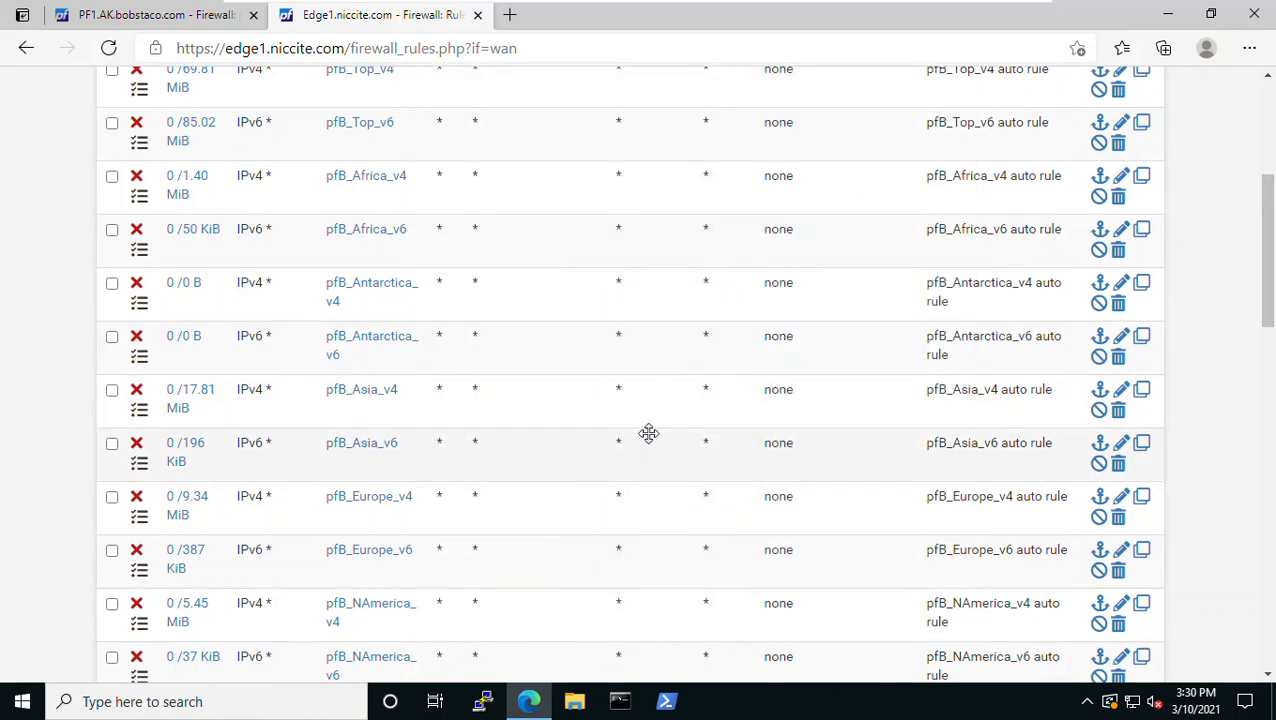
{"action": "scroll", "coordinate": [648, 432], "scroll_direction": "down", "scroll_amount": 1}
{"action": "scroll", "coordinate": [648, 432], "scroll_direction": "down", "scroll_amount": 2}
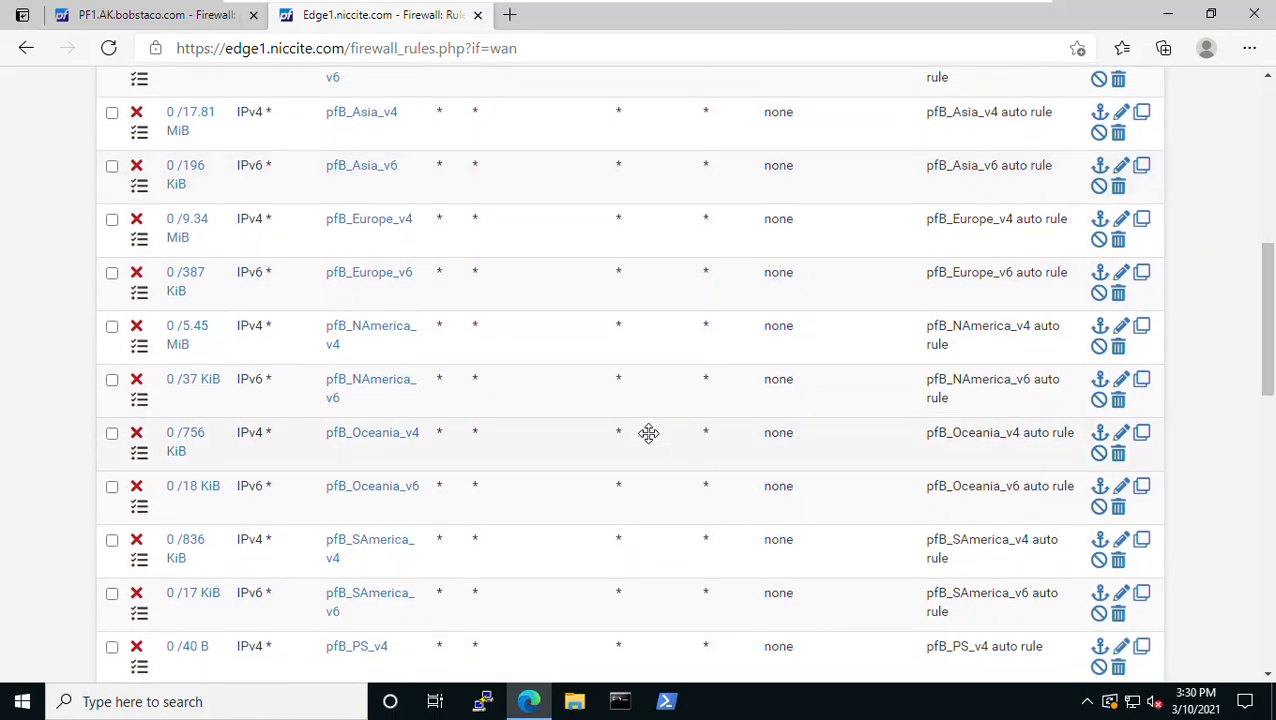
{"action": "scroll", "coordinate": [648, 432], "scroll_direction": "down", "scroll_amount": 3}
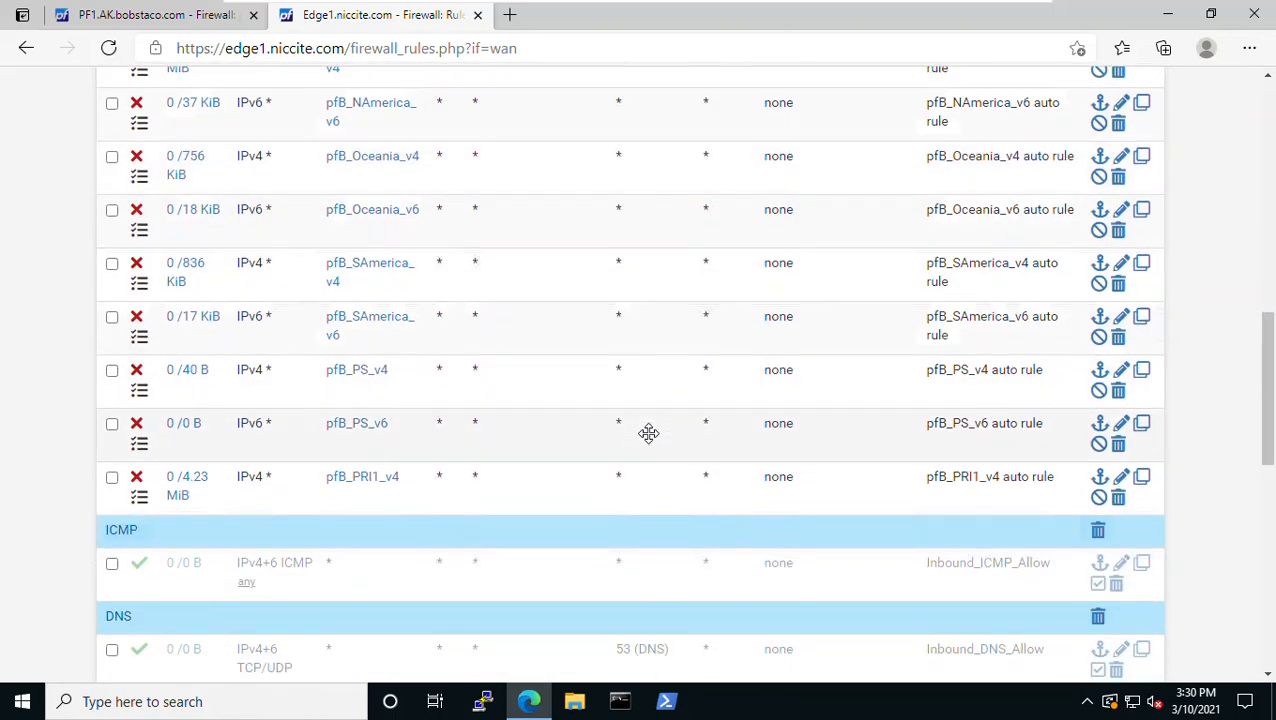
Step: Examine the service rules below the GeoIP block, covering ICMP, DNS, OpenVPN, ESXi servers, HTTP/HTTPS, RDP and SSH
{"action": "scroll", "coordinate": [648, 432], "scroll_direction": "down", "scroll_amount": 1}
{"action": "scroll", "coordinate": [655, 431], "scroll_direction": "down", "scroll_amount": 3}
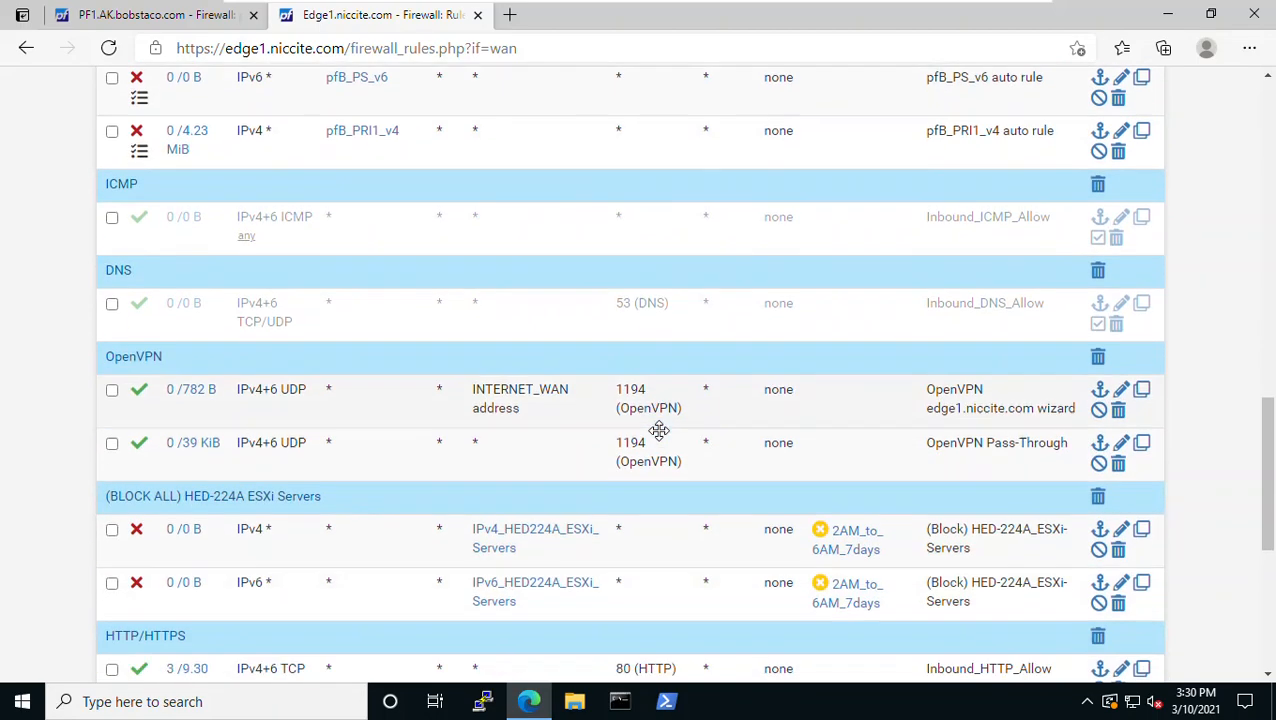
{"action": "scroll", "coordinate": [659, 431], "scroll_direction": "down", "scroll_amount": 5}
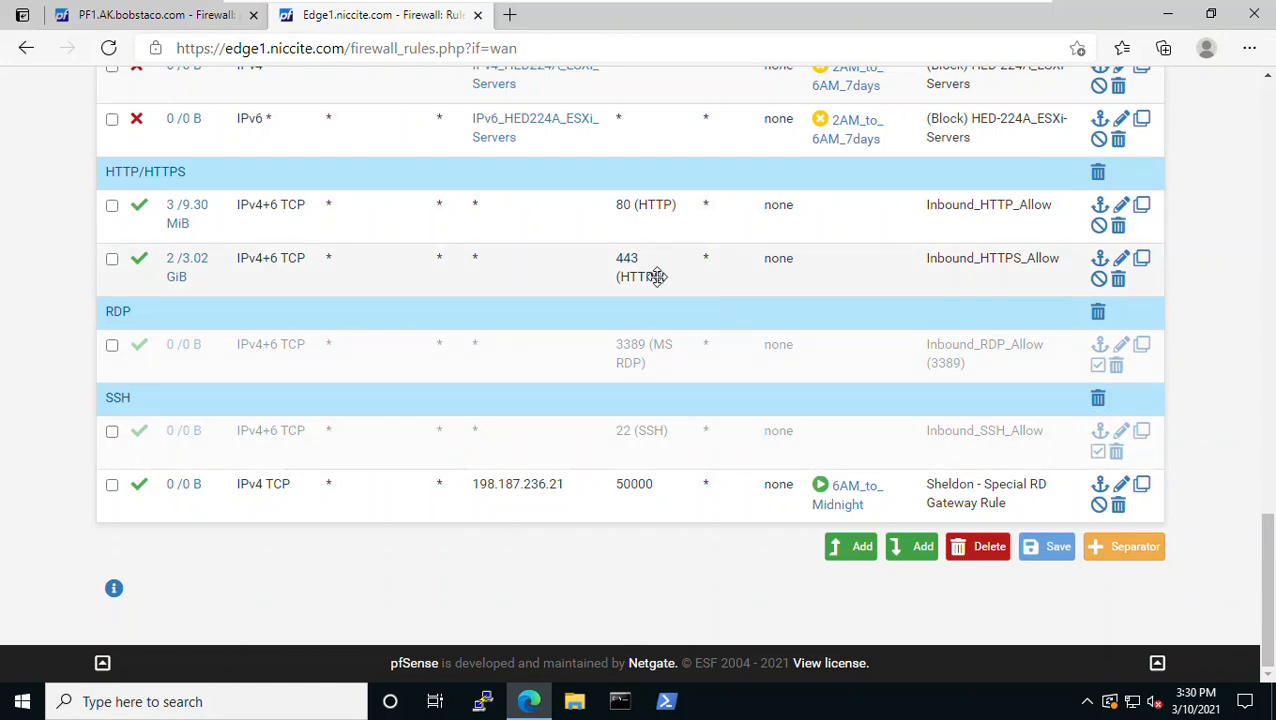
{"action": "scroll", "coordinate": [298, 358], "scroll_direction": "up", "scroll_amount": 1}
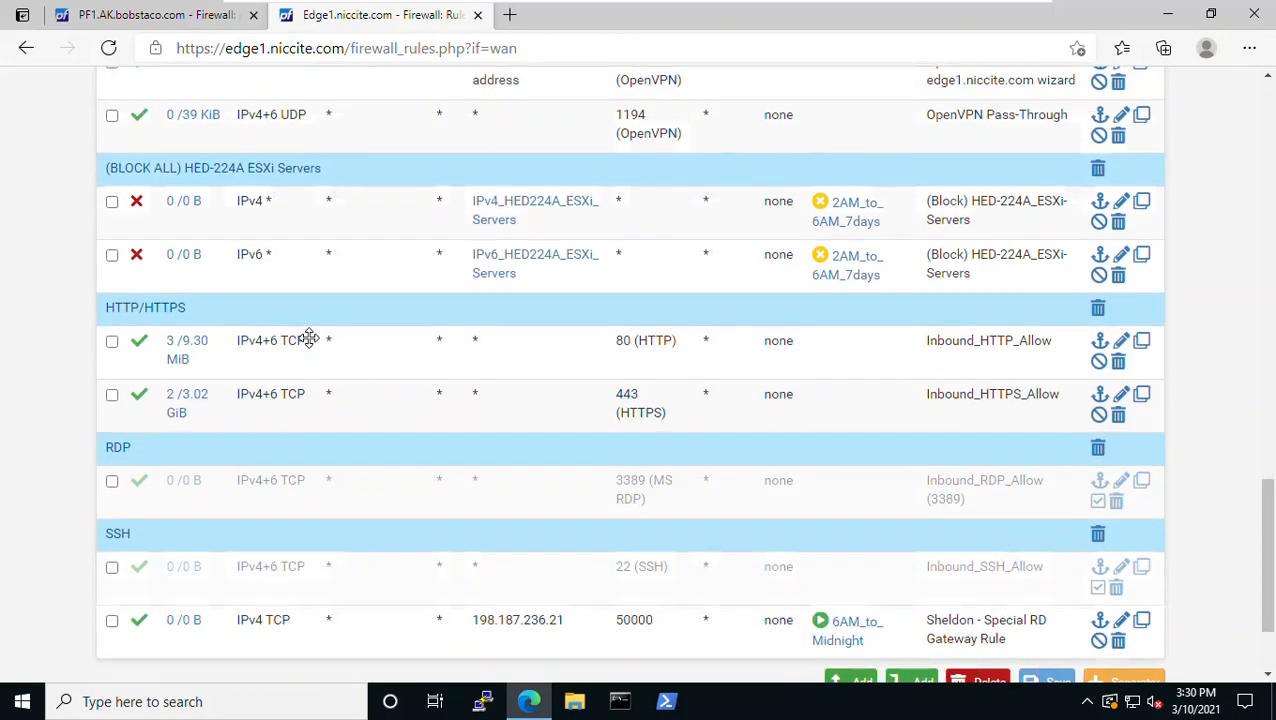
{"action": "scroll", "coordinate": [309, 340], "scroll_direction": "up", "scroll_amount": 1}
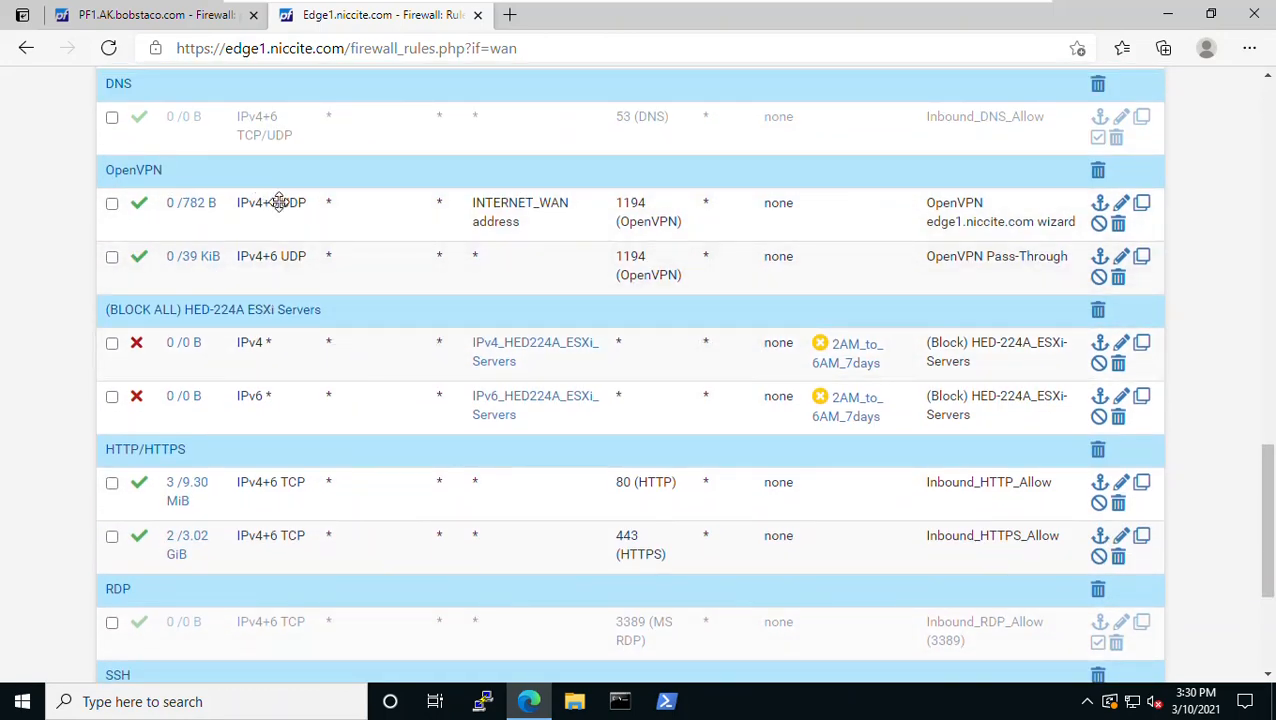
{"action": "scroll", "coordinate": [280, 202], "scroll_direction": "up", "scroll_amount": 3}
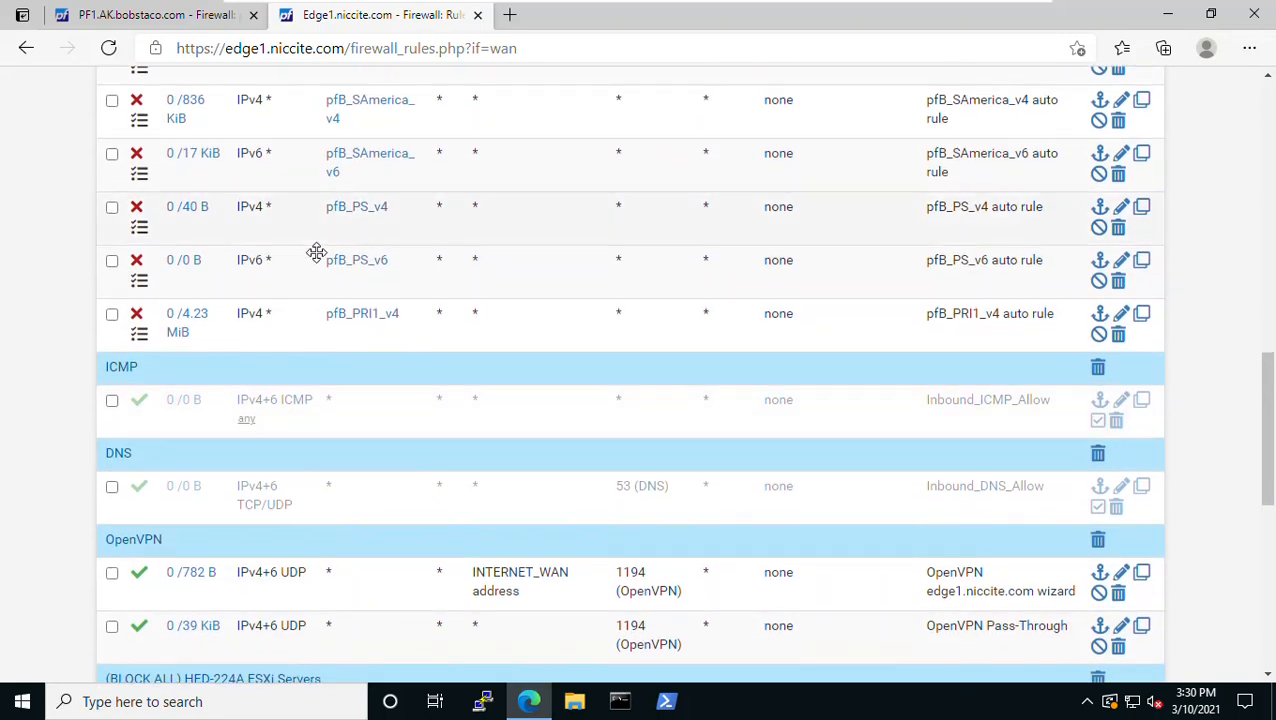
{"action": "scroll", "coordinate": [316, 252], "scroll_direction": "down", "scroll_amount": 1}
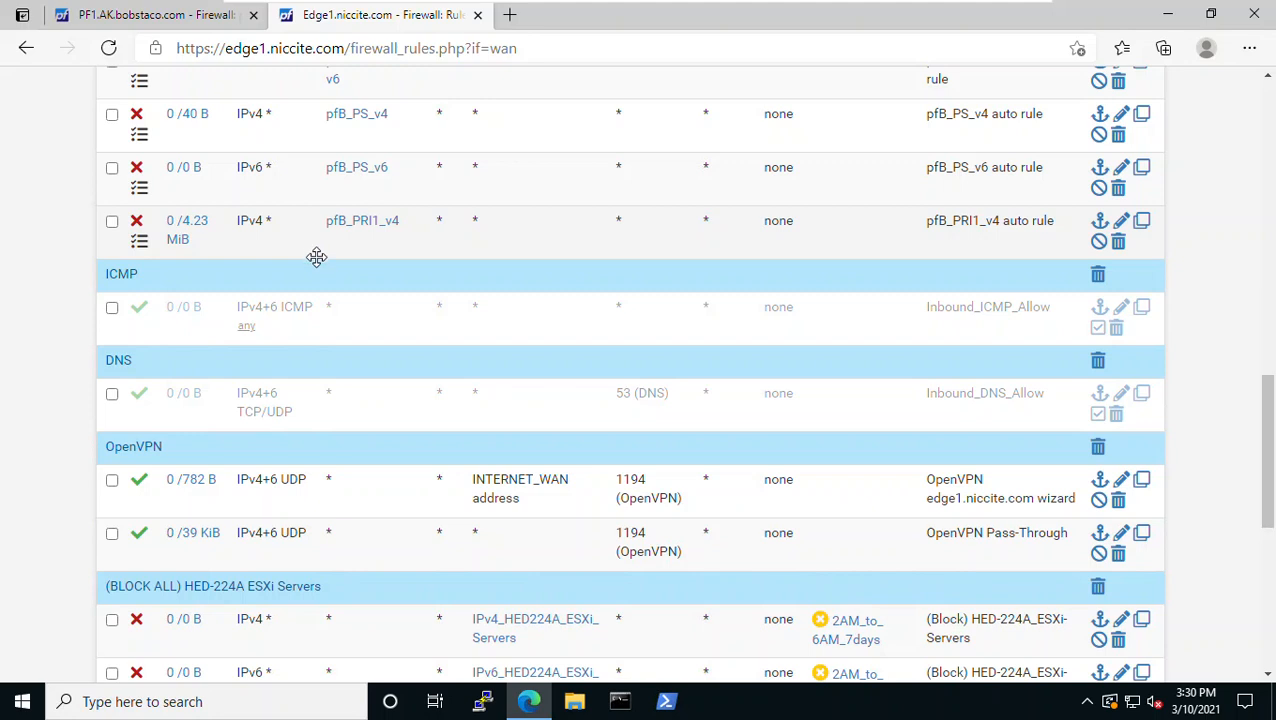
{"action": "mouse_move", "coordinate": [219, 407]}
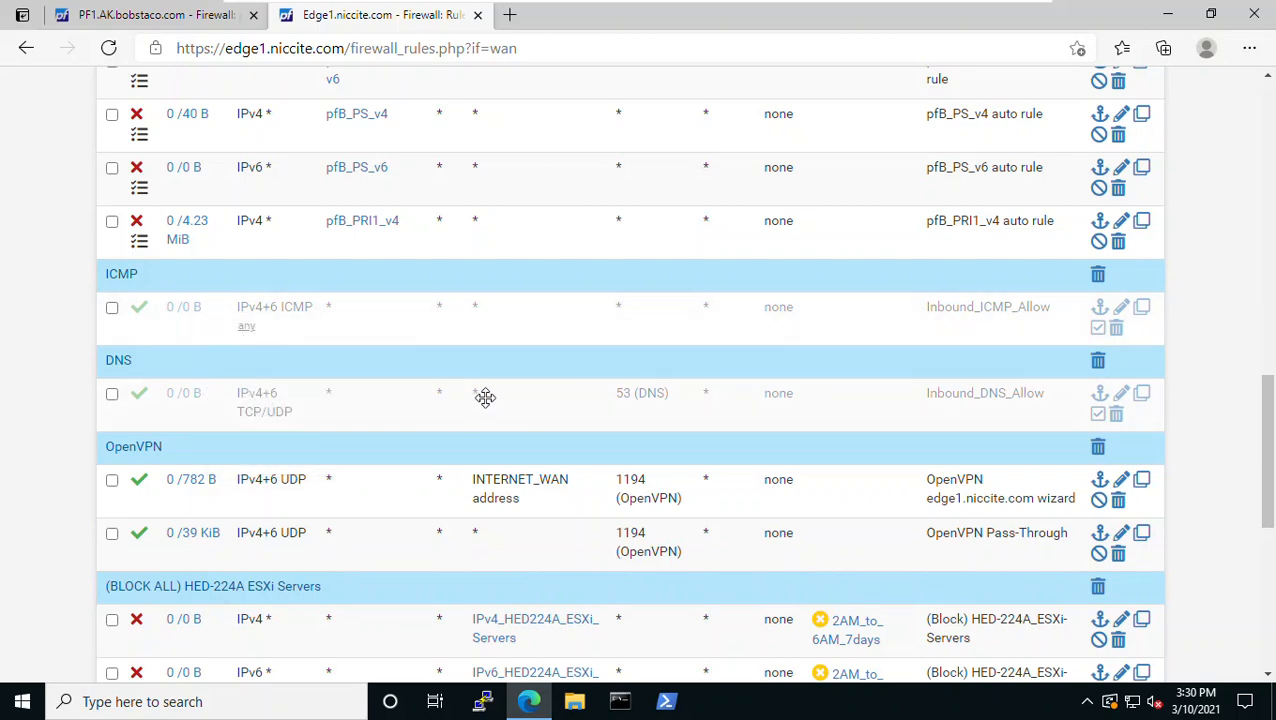
{"action": "scroll", "coordinate": [641, 399], "scroll_direction": "down", "scroll_amount": 4}
{"action": "scroll", "coordinate": [642, 398], "scroll_direction": "down", "scroll_amount": 2}
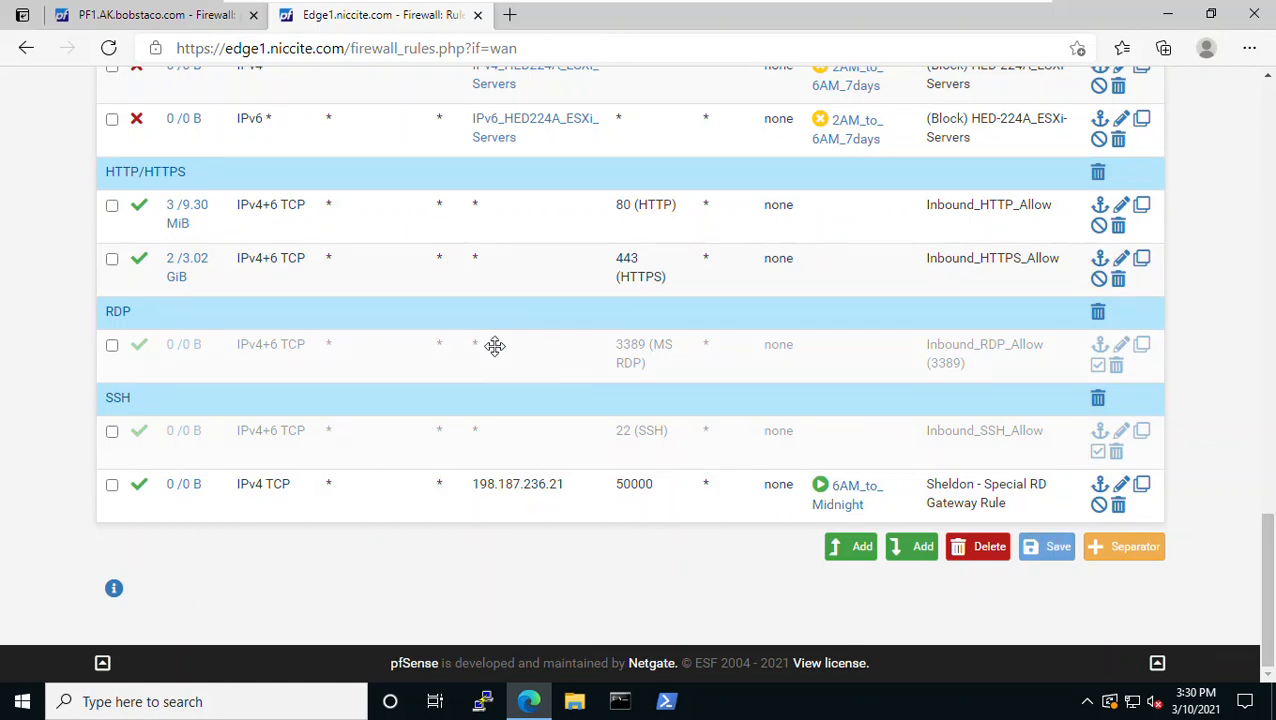
Step: Return to the GeoIP section and recheck the order and alias details of the continent deny rules
{"action": "scroll", "coordinate": [493, 345], "scroll_direction": "up", "scroll_amount": 7}
{"action": "scroll", "coordinate": [495, 345], "scroll_direction": "up", "scroll_amount": 7}
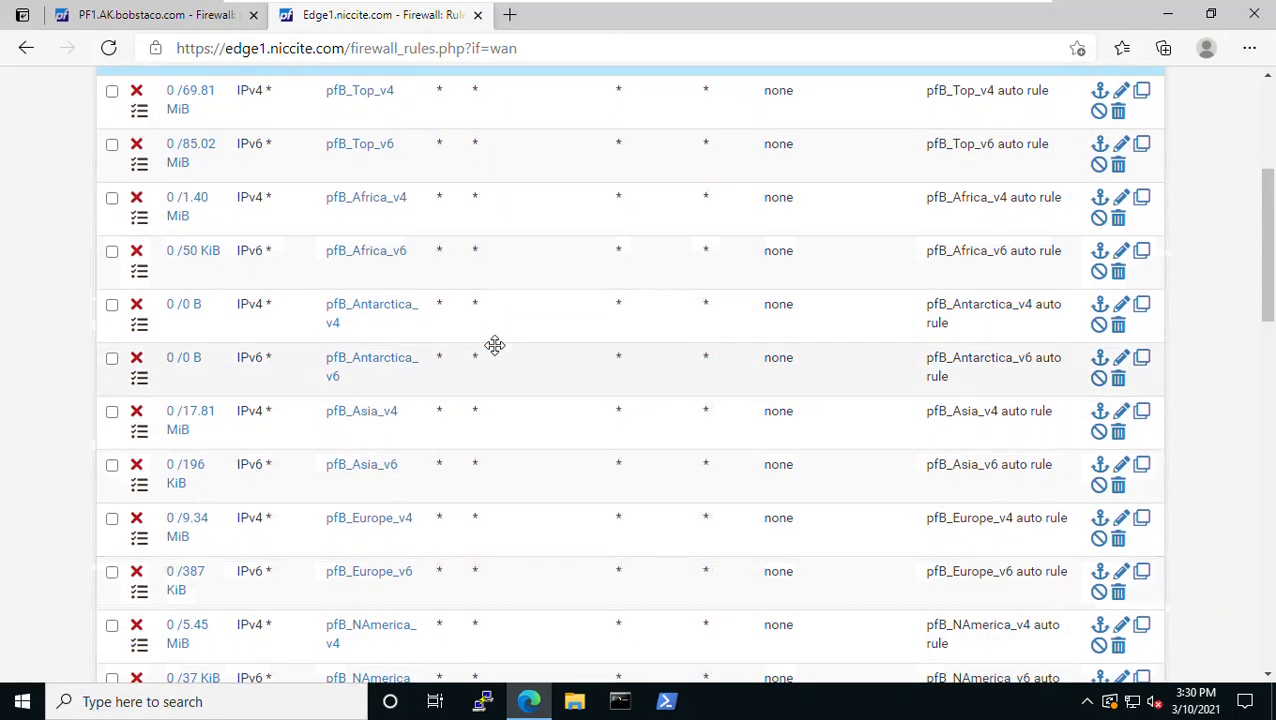
{"action": "scroll", "coordinate": [494, 345], "scroll_direction": "up", "scroll_amount": 1}
{"action": "scroll", "coordinate": [396, 340], "scroll_direction": "down", "scroll_amount": 6}
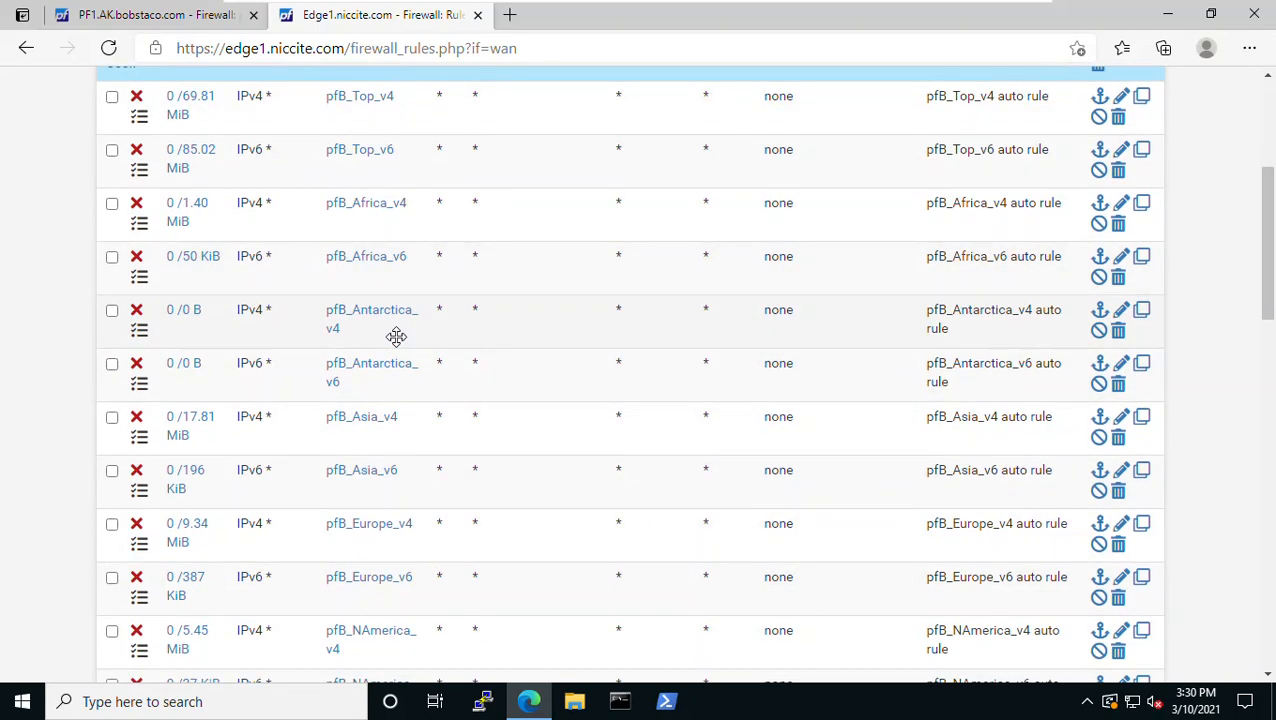
{"action": "mouse_move", "coordinate": [398, 346]}
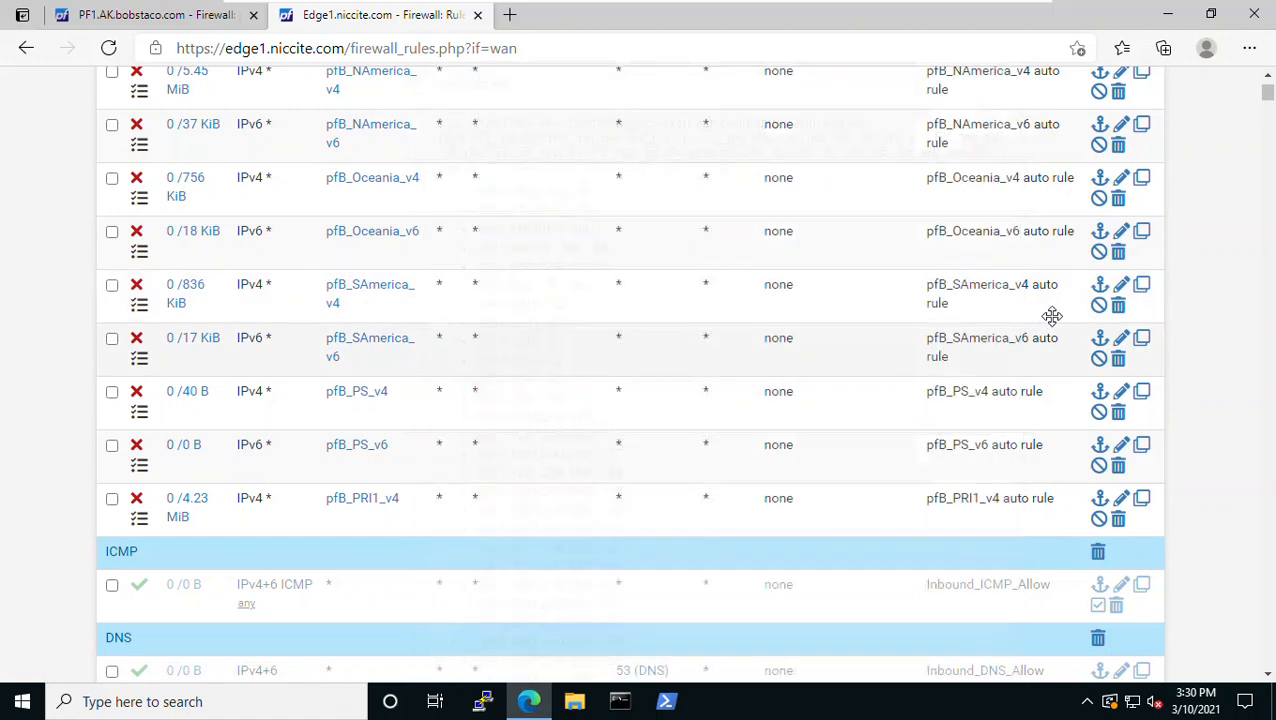
{"action": "scroll", "coordinate": [853, 371], "scroll_direction": "up", "scroll_amount": 3}
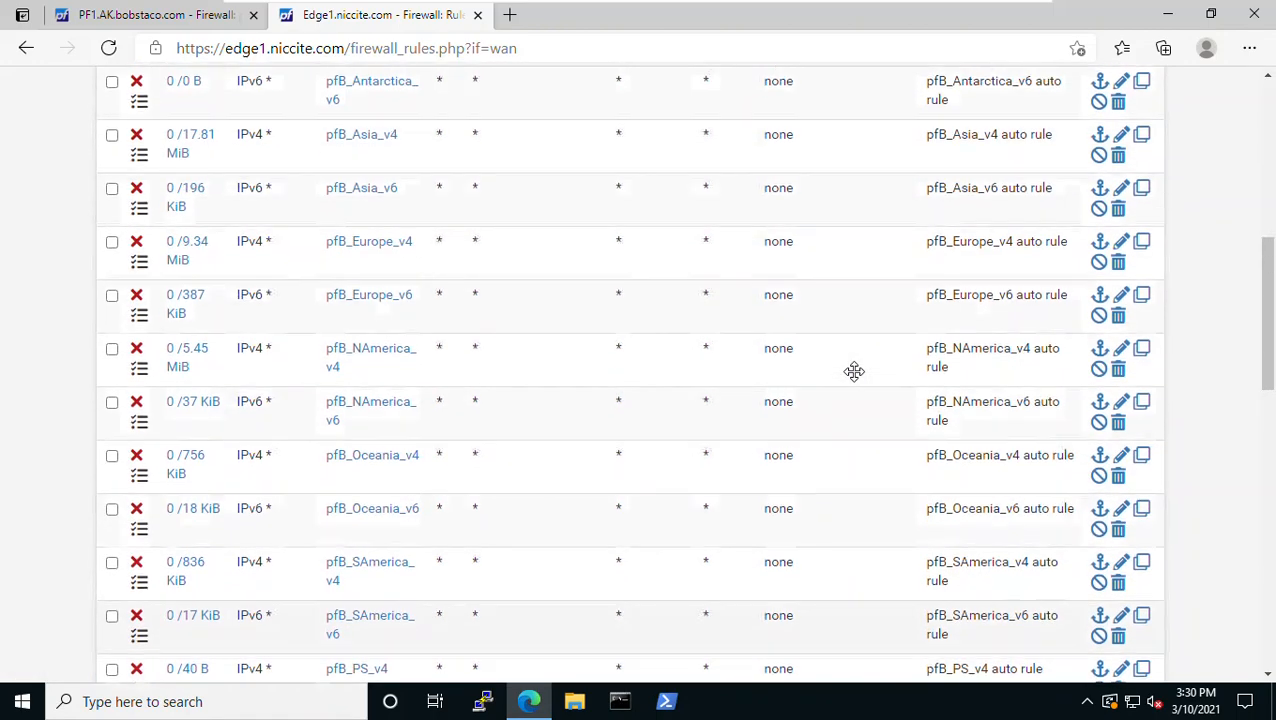
{"action": "scroll", "coordinate": [853, 371], "scroll_direction": "up", "scroll_amount": 3}
{"action": "scroll", "coordinate": [853, 371], "scroll_direction": "up", "scroll_amount": 1}
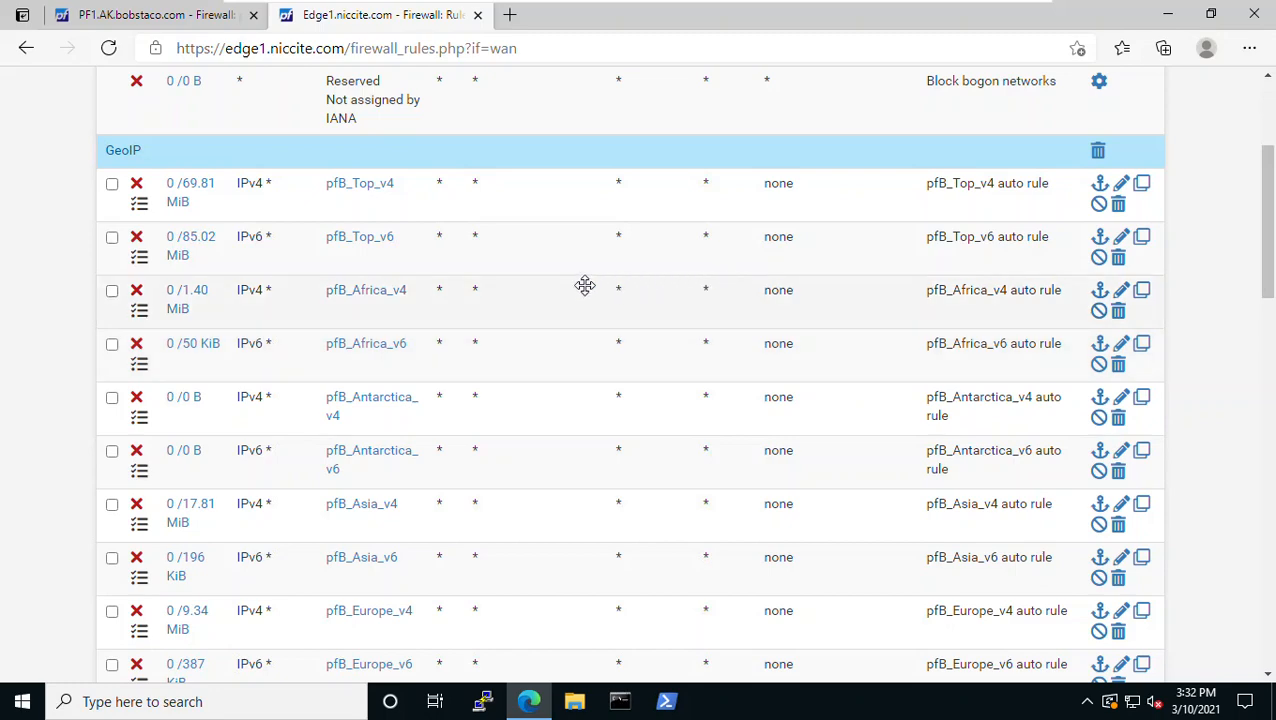
Step: Move the OpenVPN edge1.niccite.com wizard allow rule above the GeoIP separator, directly below Block bogon networks
{"action": "scroll", "coordinate": [585, 286], "scroll_direction": "down", "scroll_amount": 8}
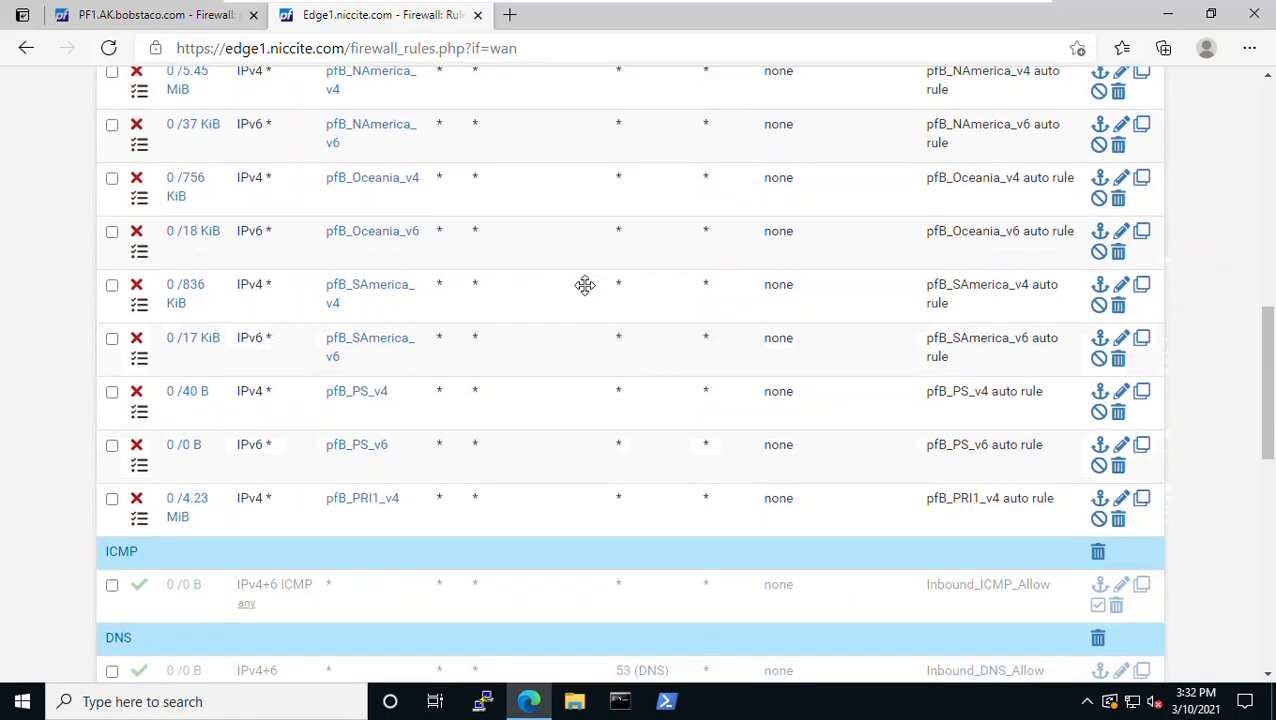
{"action": "scroll", "coordinate": [585, 286], "scroll_direction": "down", "scroll_amount": 3}
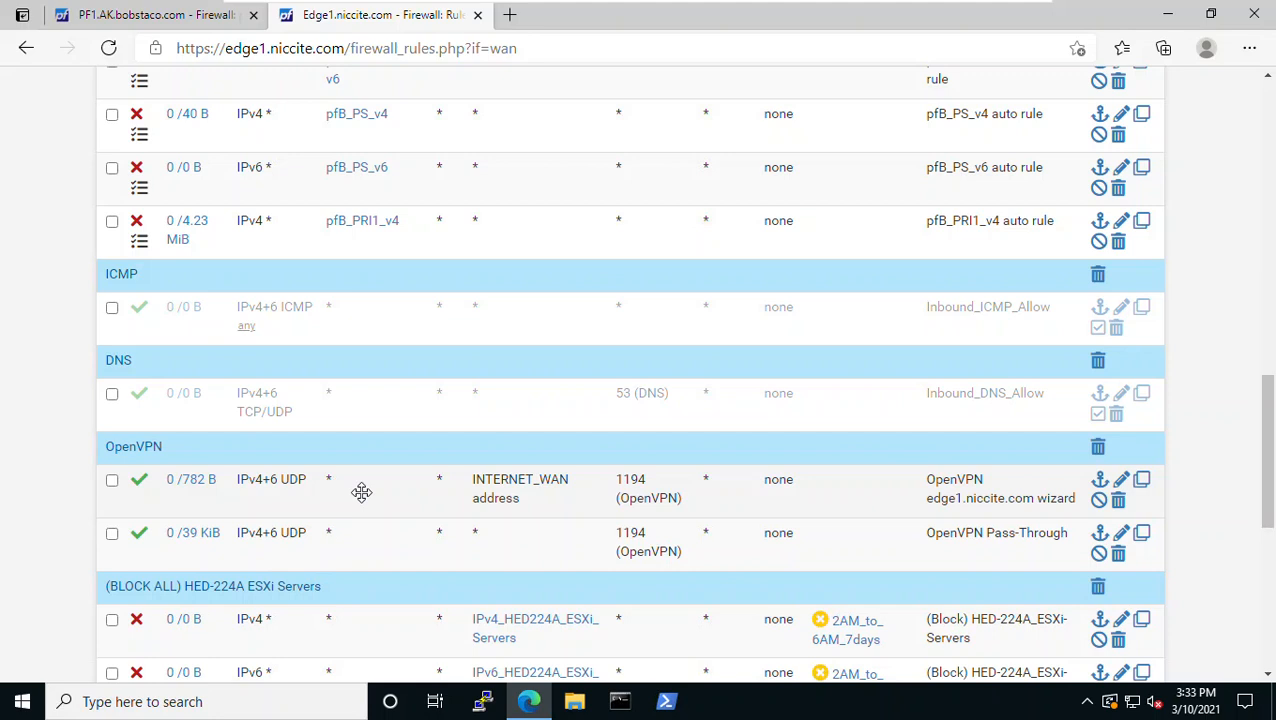
{"action": "left_click_drag", "start_coordinate": [361, 492], "coordinate": [354, 406]}
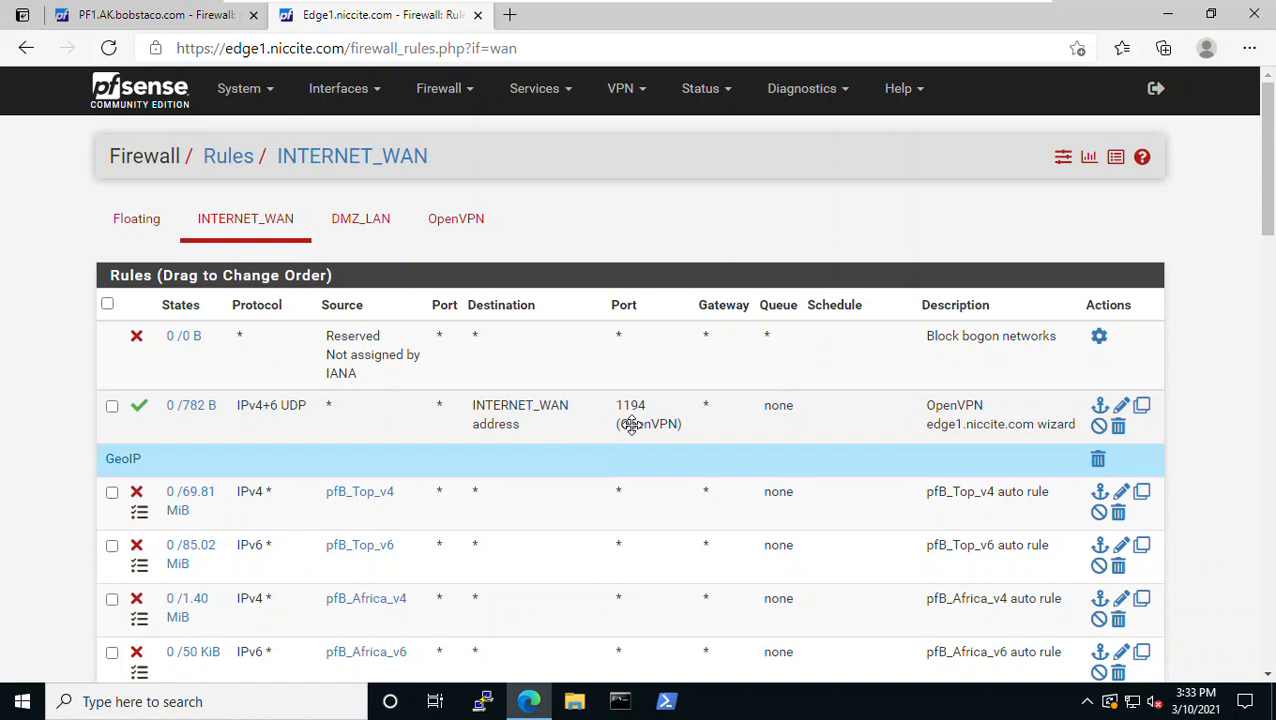
{"action": "scroll", "coordinate": [427, 560], "scroll_direction": "down", "scroll_amount": 3}
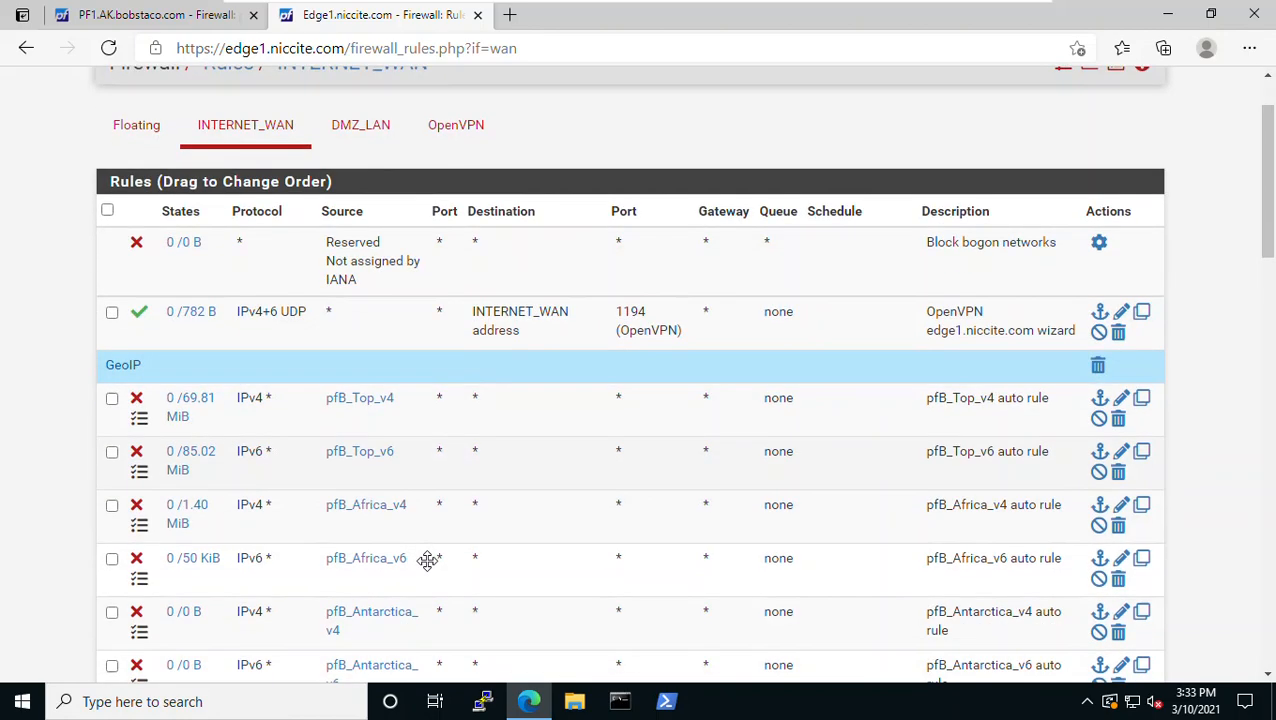
{"action": "scroll", "coordinate": [427, 560], "scroll_direction": "up", "scroll_amount": 3}
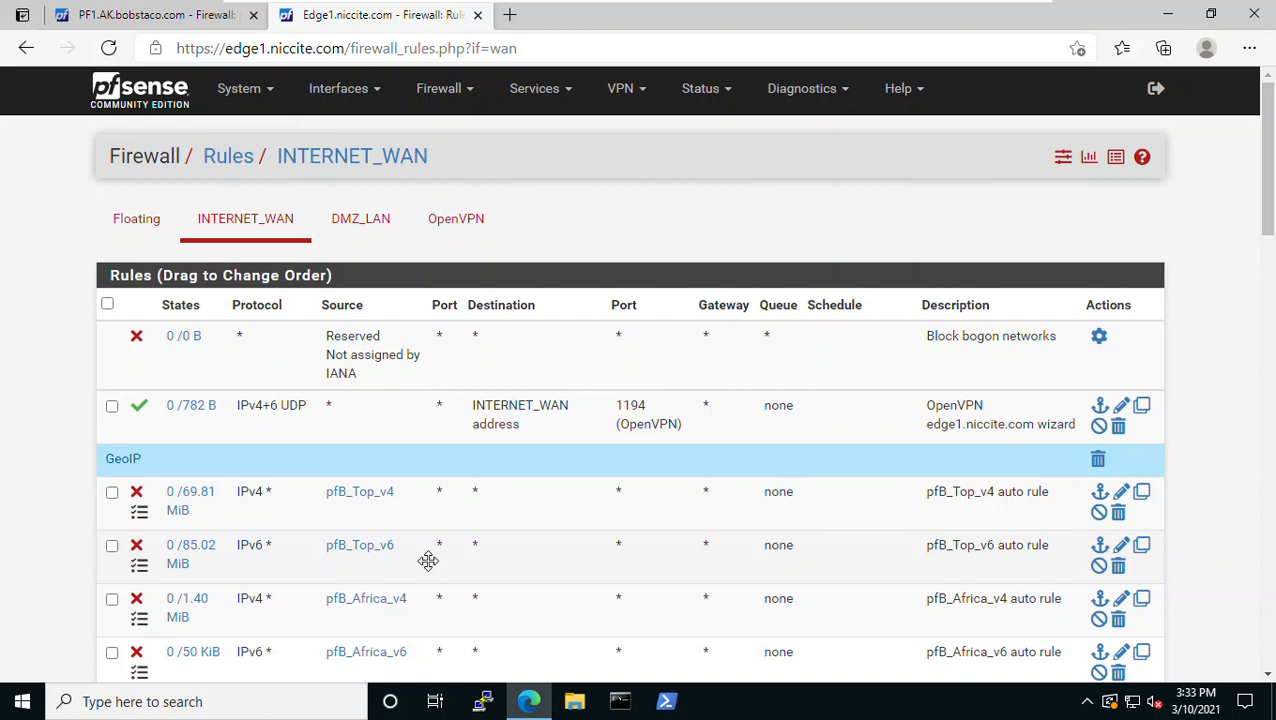
{"action": "mouse_move", "coordinate": [140, 512]}
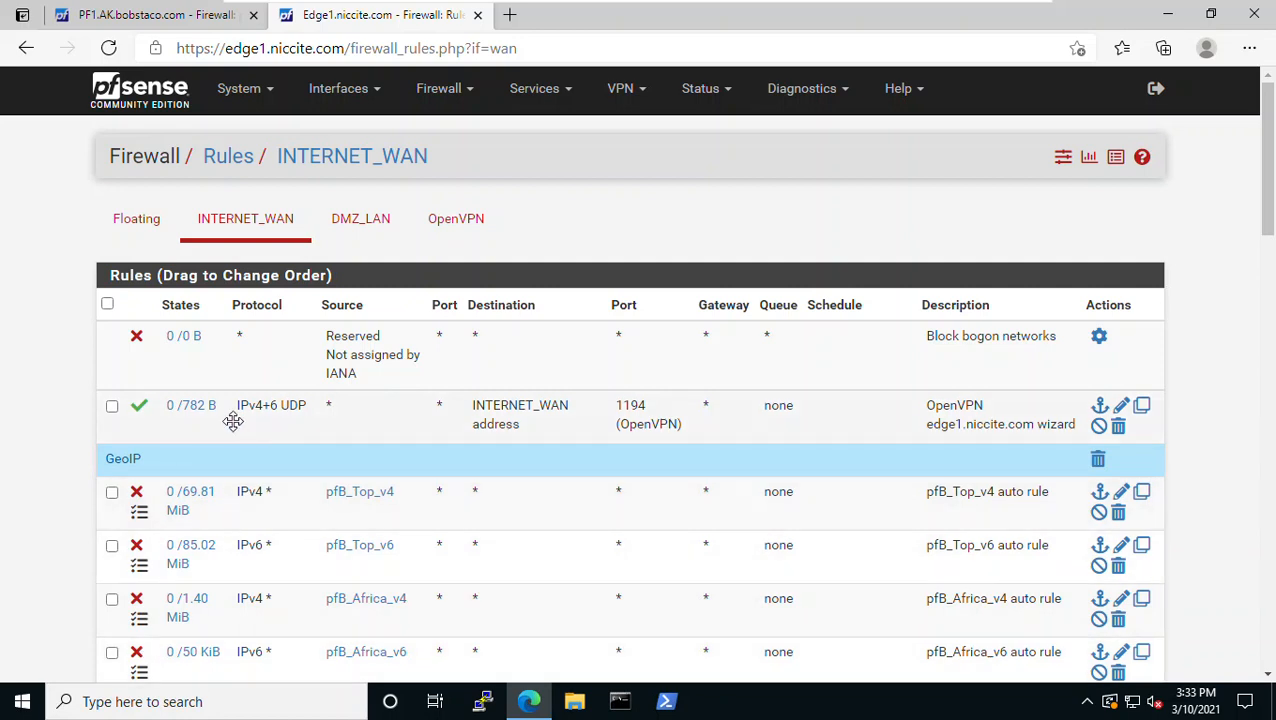
Step: Move the OpenVPN wizard rule back into the OpenVPN section, below the OpenVPN Pass-Through rule
{"action": "mouse_move", "coordinate": [232, 421]}
{"action": "left_mouse_down"}
{"action": "mouse_move", "coordinate": [245, 478]}
{"action": "mouse_move", "coordinate": [259, 424]}
{"action": "mouse_move", "coordinate": [228, 397]}
{"action": "left_mouse_up"}
{"action": "left_click_drag", "start_coordinate": [399, 413], "coordinate": [386, 325]}
{"action": "scroll", "coordinate": [379, 561], "scroll_direction": "down", "scroll_amount": 4}
{"action": "scroll", "coordinate": [376, 586], "scroll_direction": "down", "scroll_amount": 10}
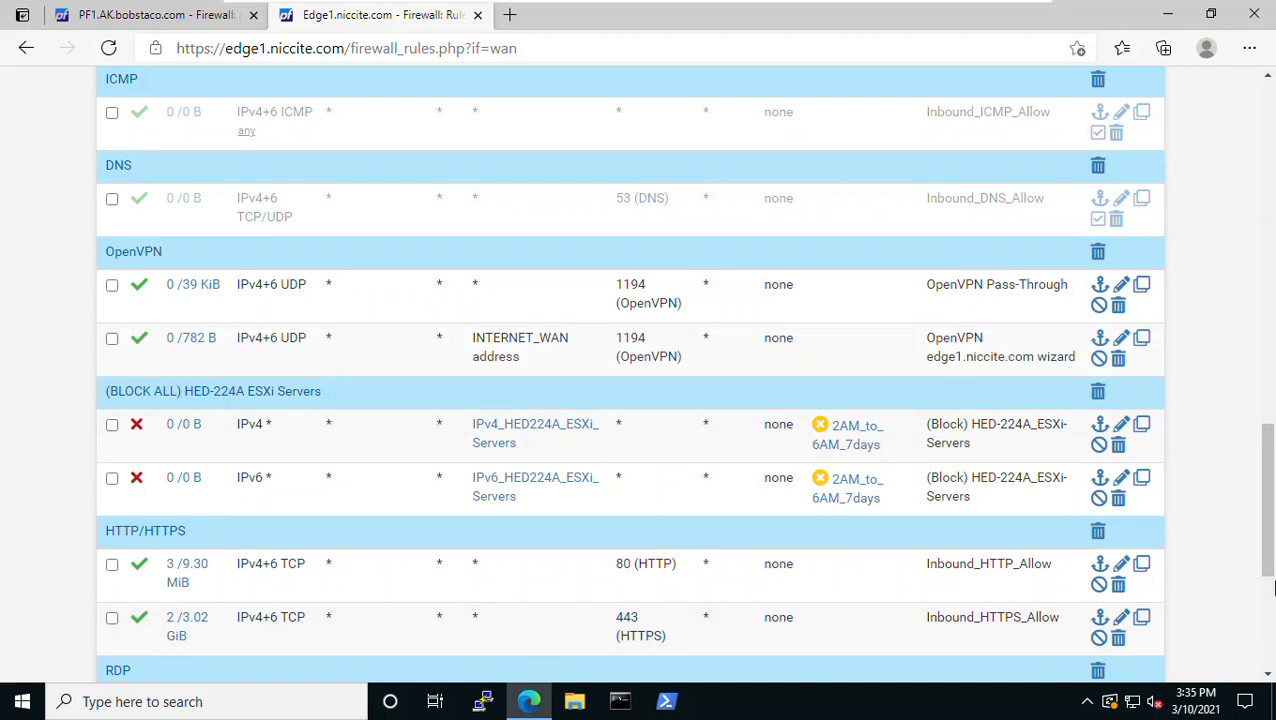
{"action": "left_click_drag", "start_coordinate": [1271, 542], "coordinate": [1193, 198]}
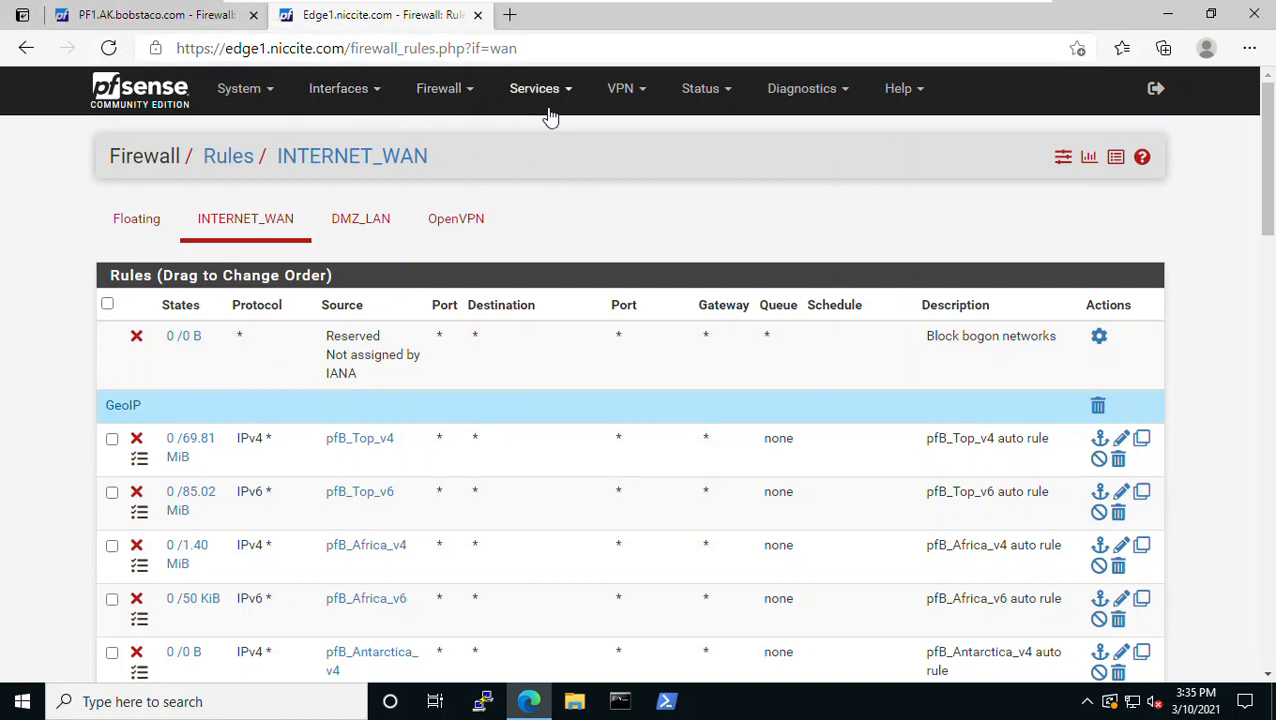
Step: Leave the firewall rules without saving the reordering and open Edge1's pfBlockerNG GeoIP summary
{"action": "left_click", "coordinate": [440, 95]}
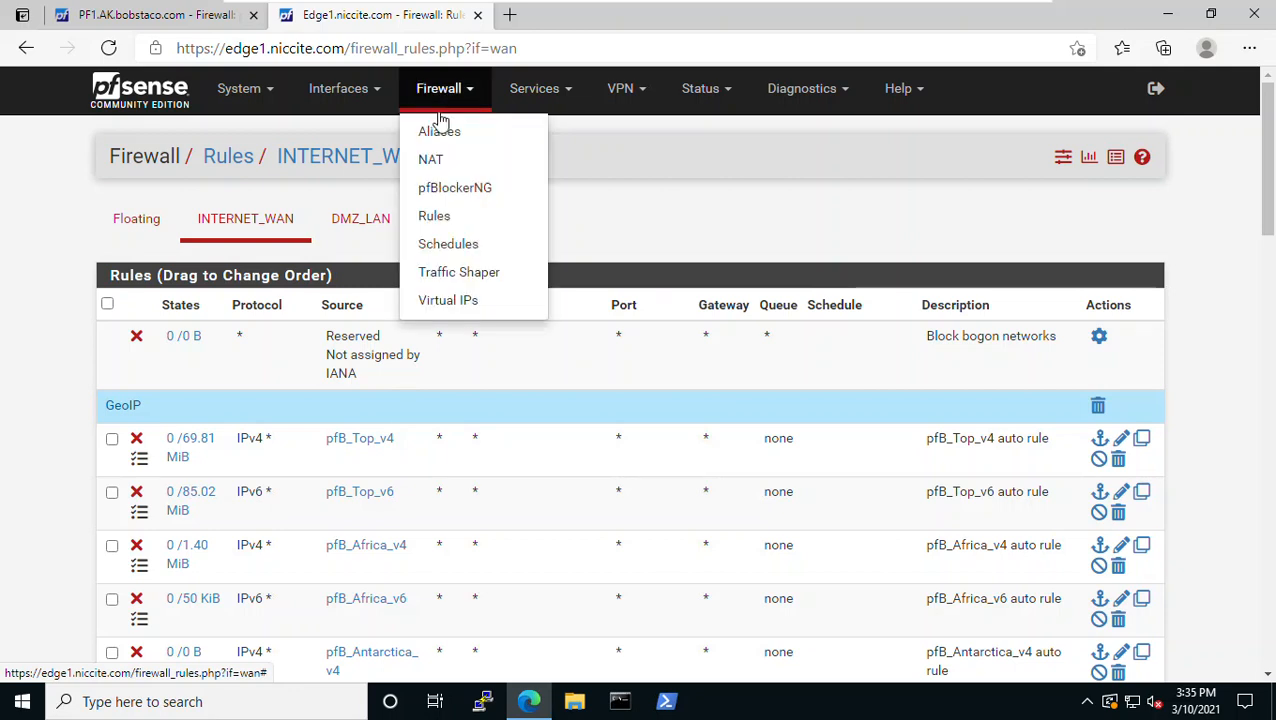
{"action": "left_click", "coordinate": [443, 190]}
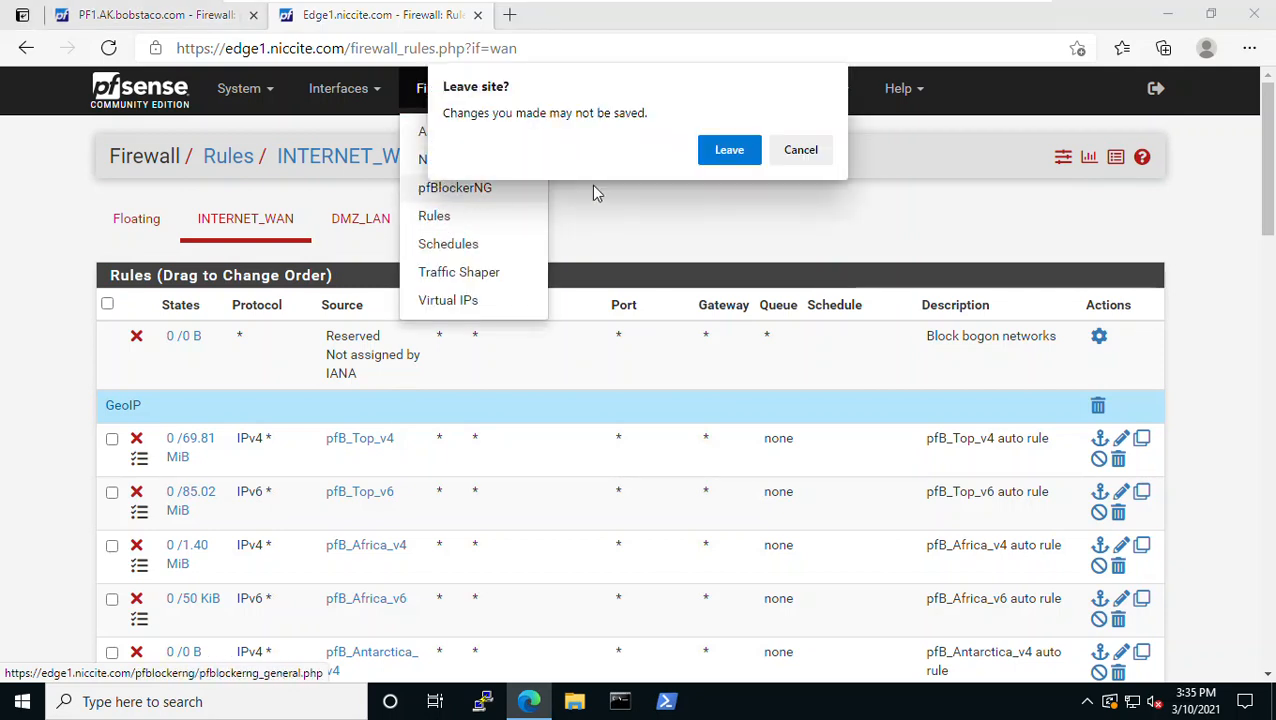
{"action": "left_click", "coordinate": [732, 150]}
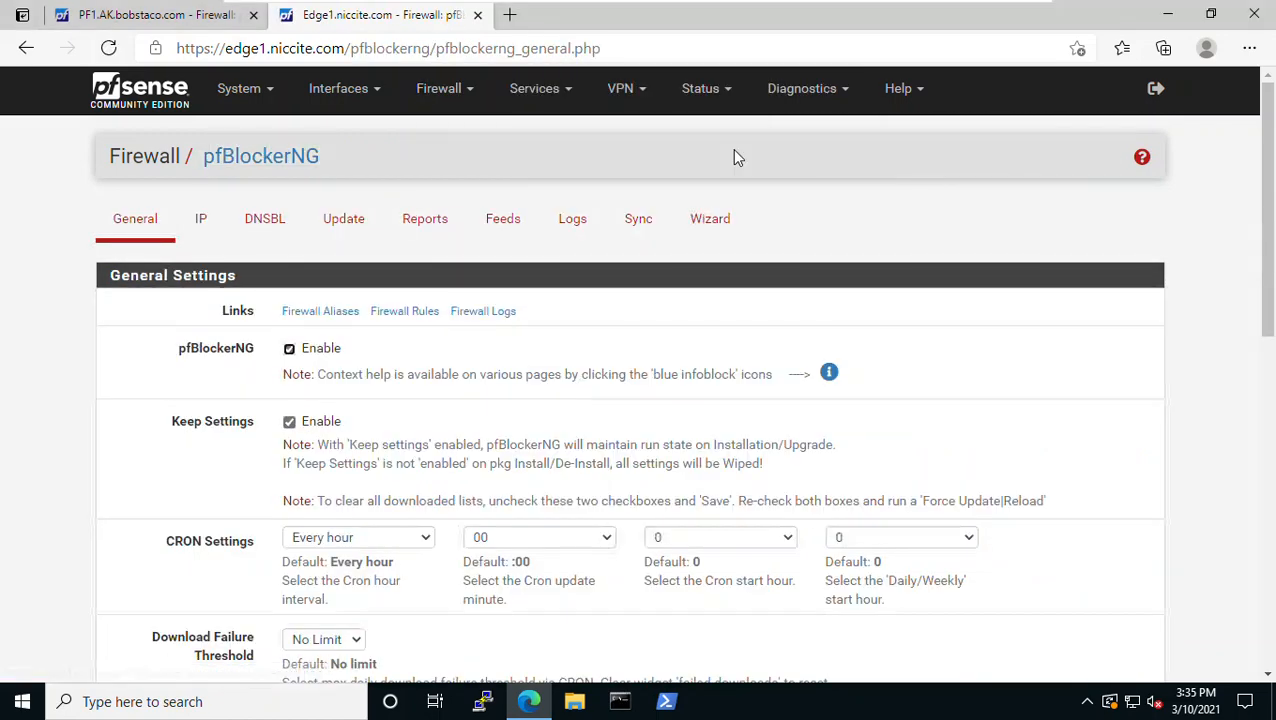
{"action": "left_click", "coordinate": [203, 224]}
{"action": "left_click", "coordinate": [250, 289]}
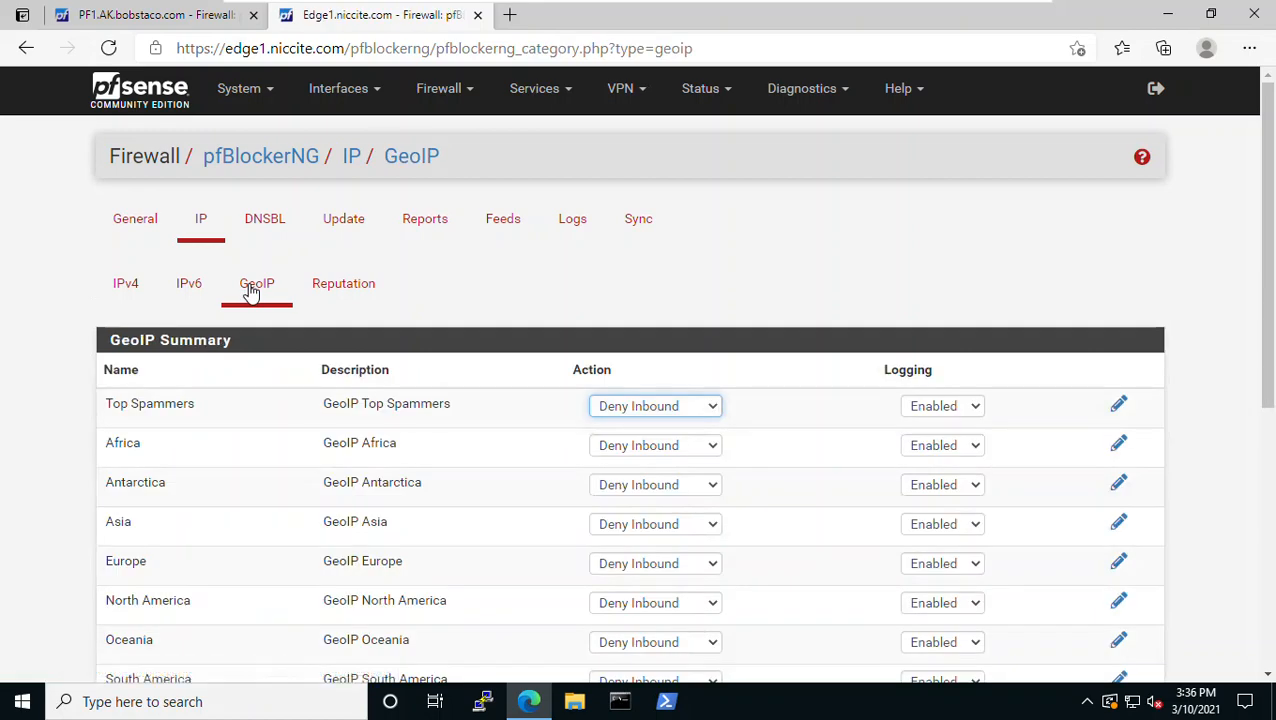
Step: Open the Top Spammers entry and review its selected IPv4 and IPv6 countries, list action and GeoIP notes
{"action": "left_click", "coordinate": [1117, 410]}
{"action": "scroll", "coordinate": [750, 386], "scroll_direction": "down", "scroll_amount": 6}
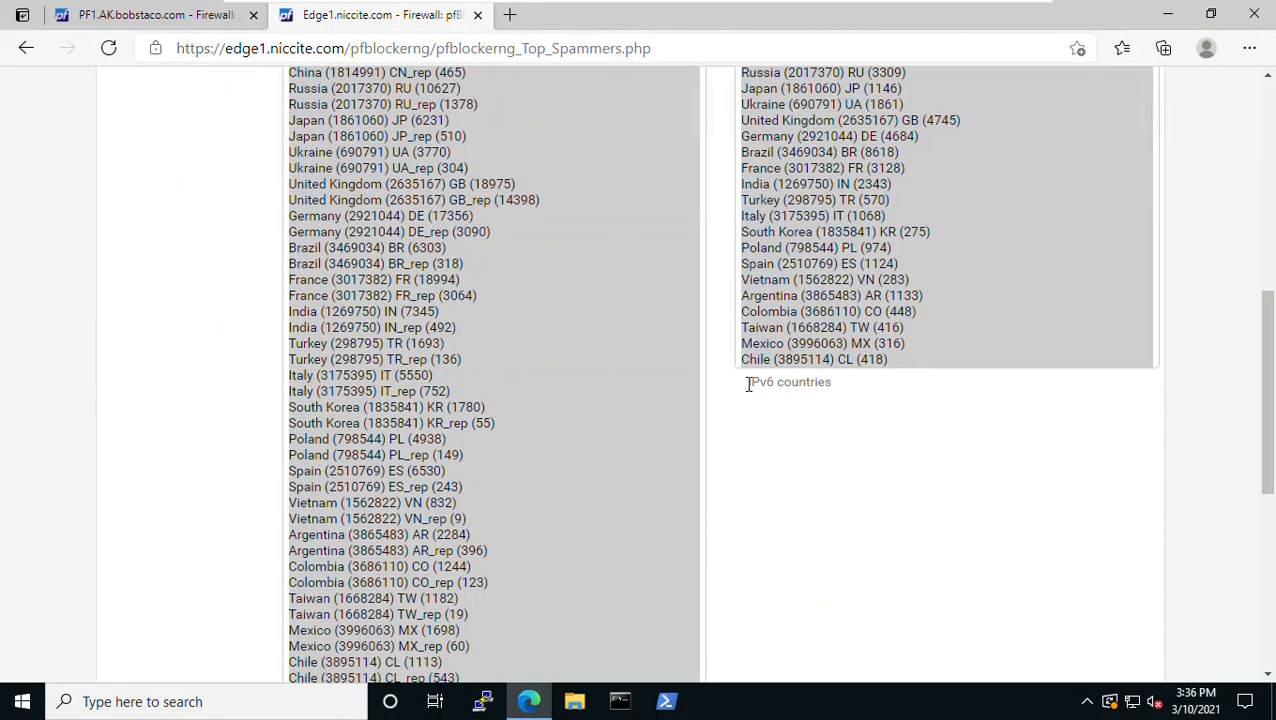
{"action": "scroll", "coordinate": [748, 385], "scroll_direction": "down", "scroll_amount": 4}
{"action": "scroll", "coordinate": [750, 392], "scroll_direction": "up", "scroll_amount": 3}
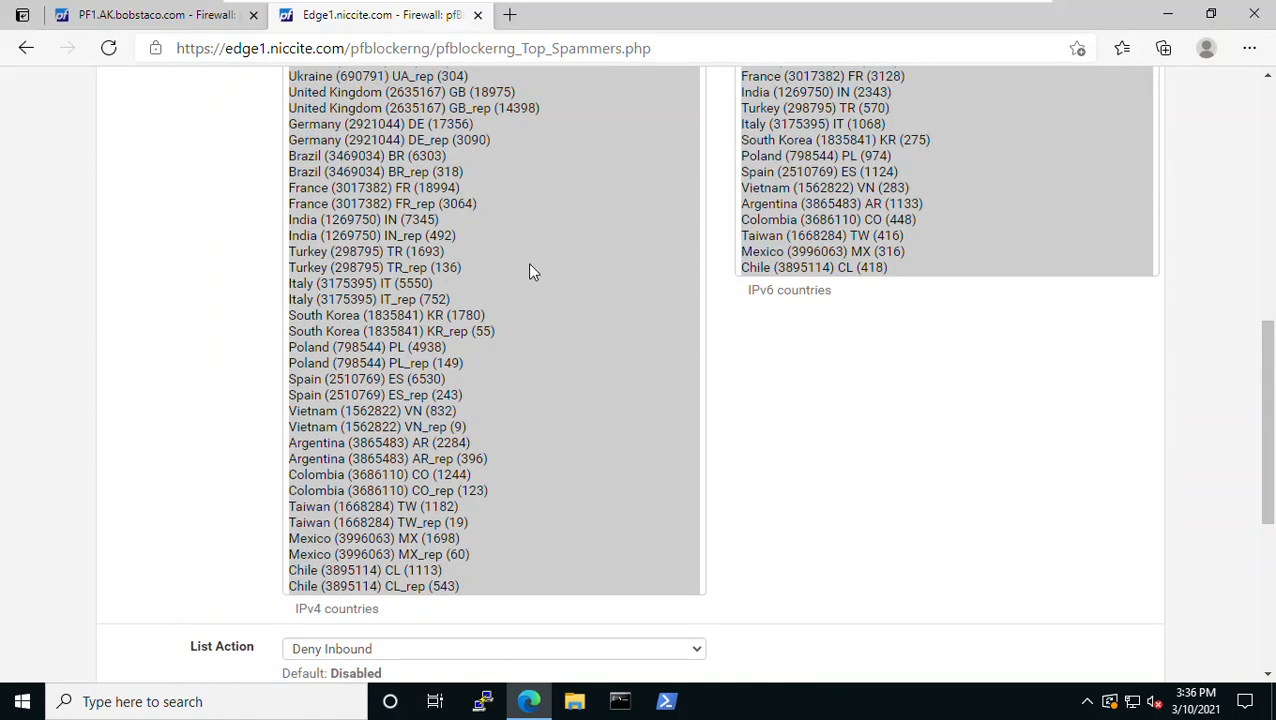
{"action": "scroll", "coordinate": [740, 302], "scroll_direction": "up", "scroll_amount": 6}
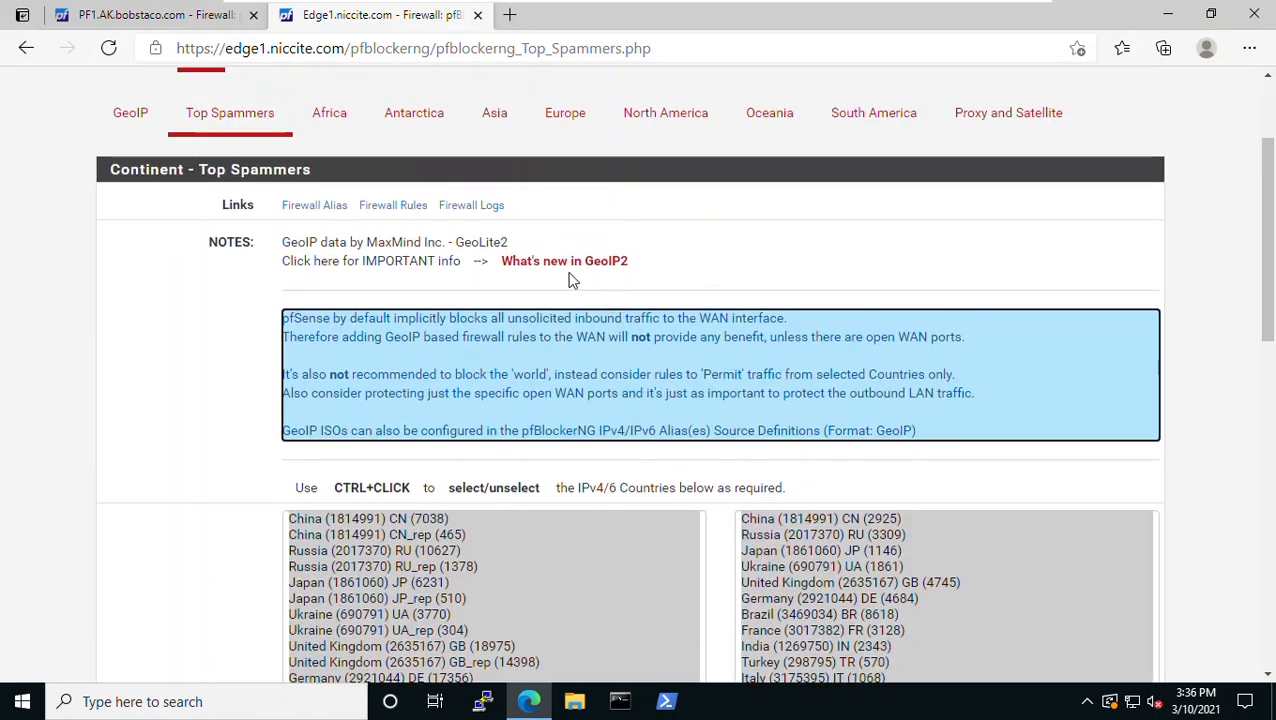
Step: Open the Africa GeoIP entry and review its selected IPv4 and IPv6 countries
{"action": "left_click", "coordinate": [329, 113]}
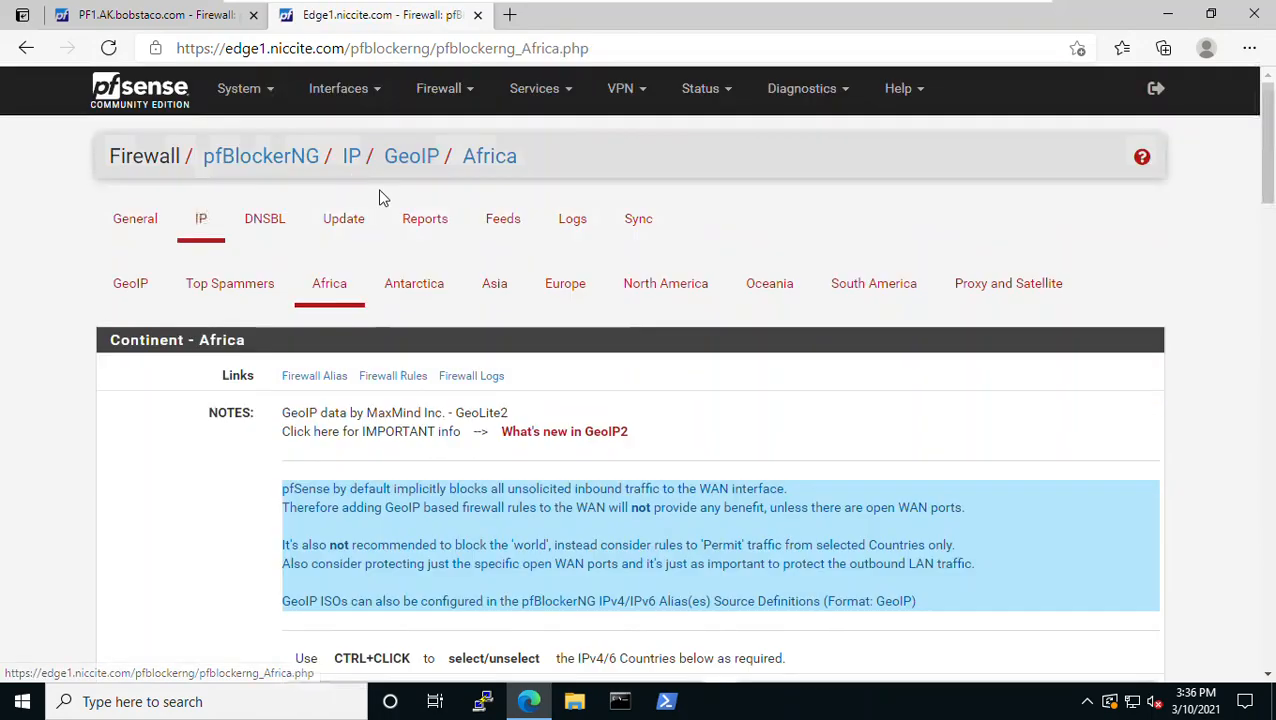
{"action": "scroll", "coordinate": [533, 415], "scroll_direction": "down", "scroll_amount": 2}
{"action": "scroll", "coordinate": [535, 420], "scroll_direction": "down", "scroll_amount": 9}
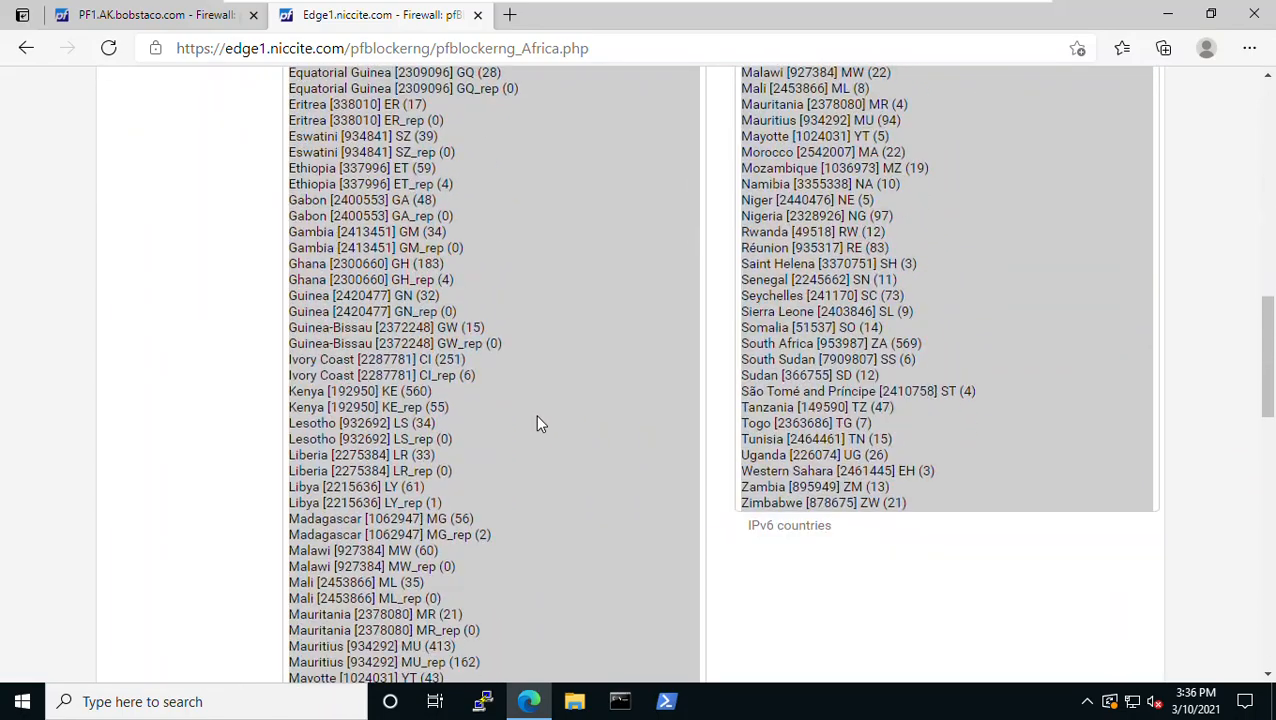
{"action": "scroll", "coordinate": [540, 415], "scroll_direction": "up", "scroll_amount": 11}
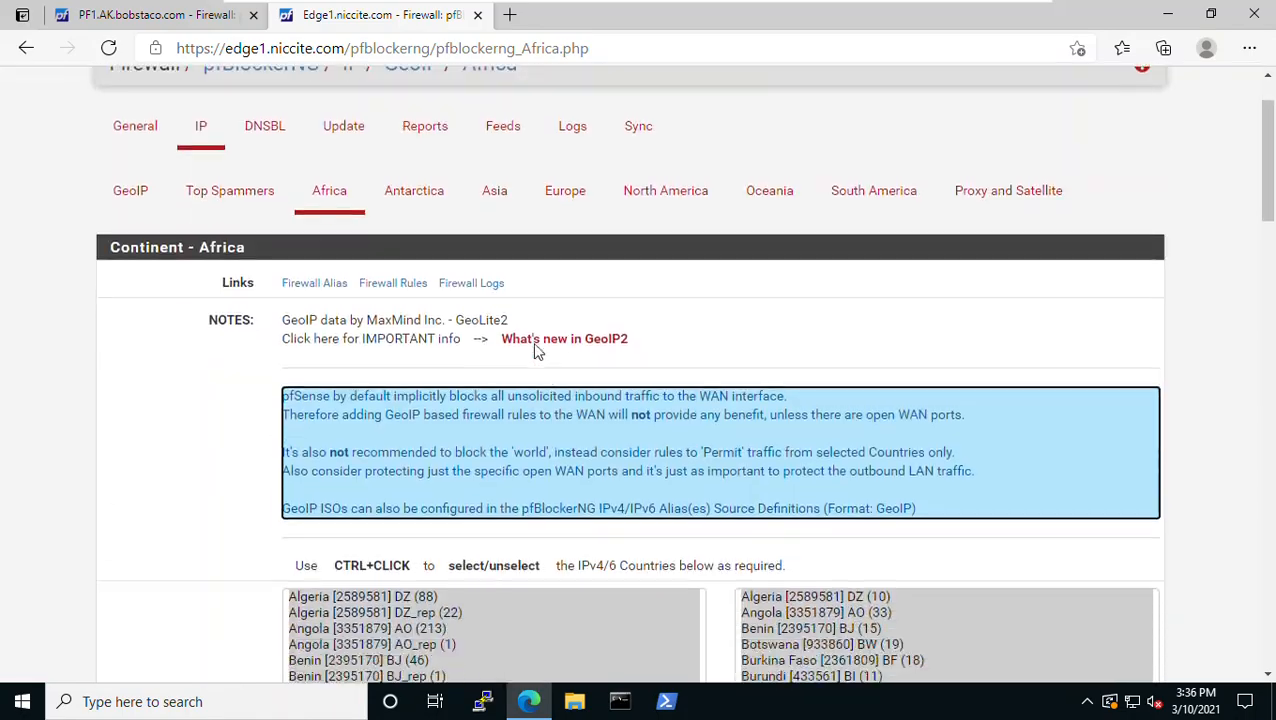
Step: Open the Antarctica GeoIP entry and review its selected countries, list action and logging settings
{"action": "left_click", "coordinate": [418, 192]}
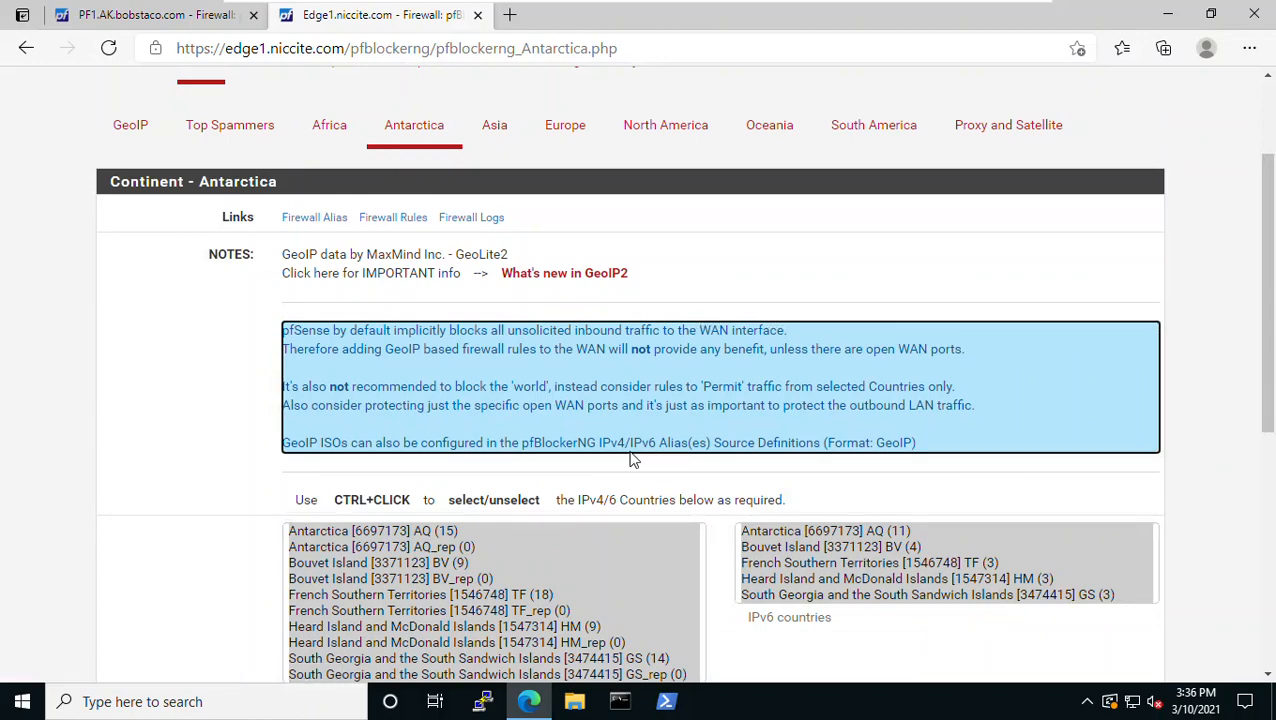
{"action": "scroll", "coordinate": [632, 459], "scroll_direction": "down", "scroll_amount": 4}
{"action": "scroll", "coordinate": [632, 459], "scroll_direction": "down", "scroll_amount": 1}
{"action": "scroll", "coordinate": [632, 452], "scroll_direction": "down", "scroll_amount": 1}
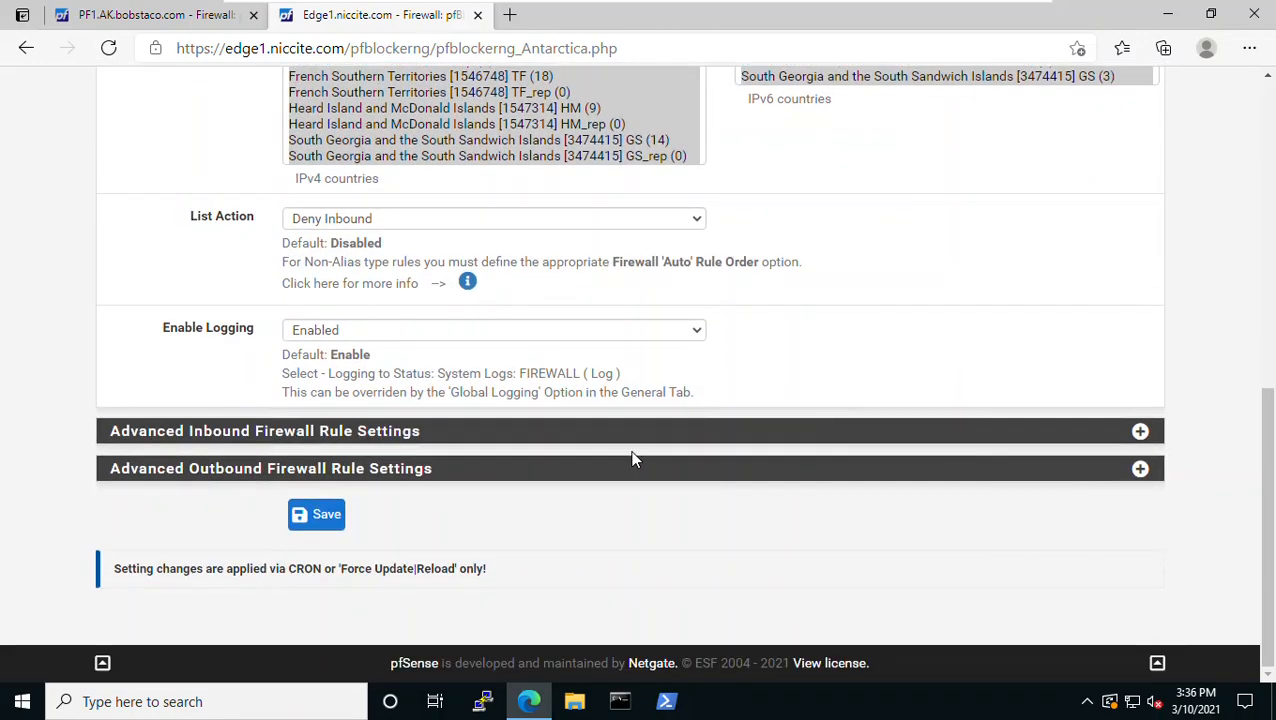
{"action": "scroll", "coordinate": [632, 452], "scroll_direction": "up", "scroll_amount": 7}
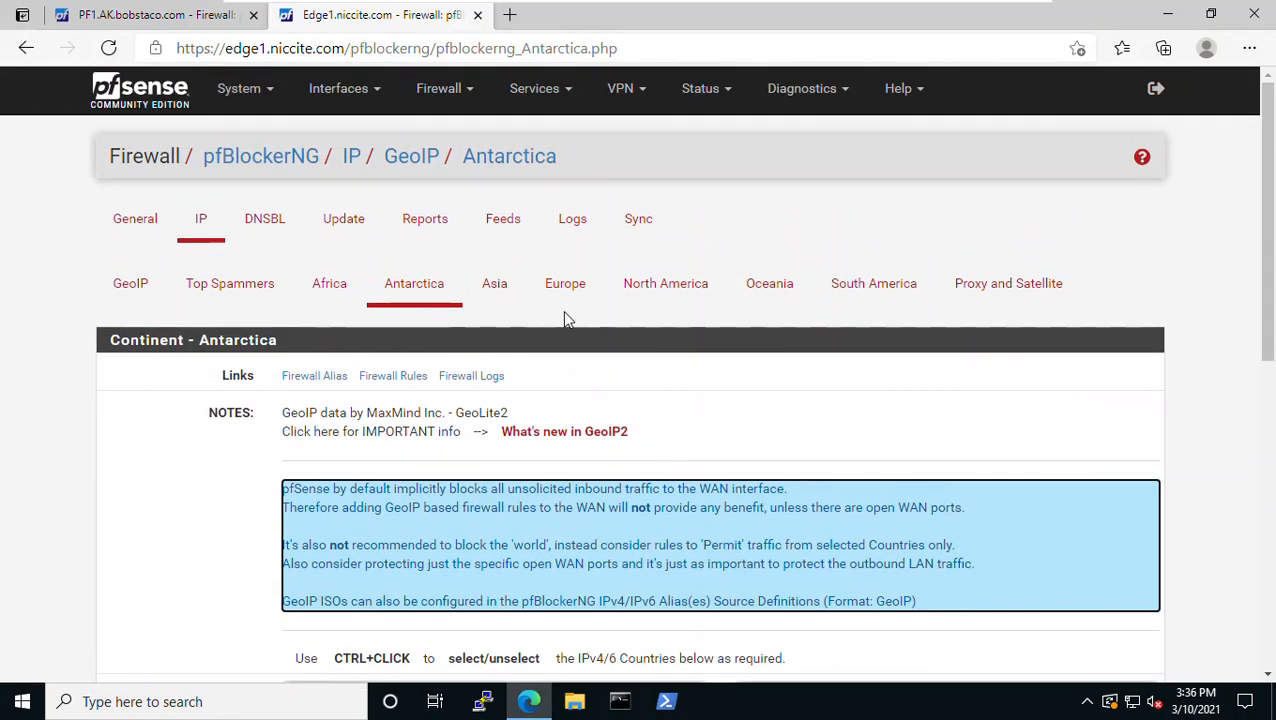
Step: Open the Asia GeoIP entry and look through its selected IPv4 and IPv6 countries
{"action": "left_click", "coordinate": [494, 285]}
{"action": "scroll", "coordinate": [693, 420], "scroll_direction": "down", "scroll_amount": 2}
{"action": "scroll", "coordinate": [690, 418], "scroll_direction": "down", "scroll_amount": 10}
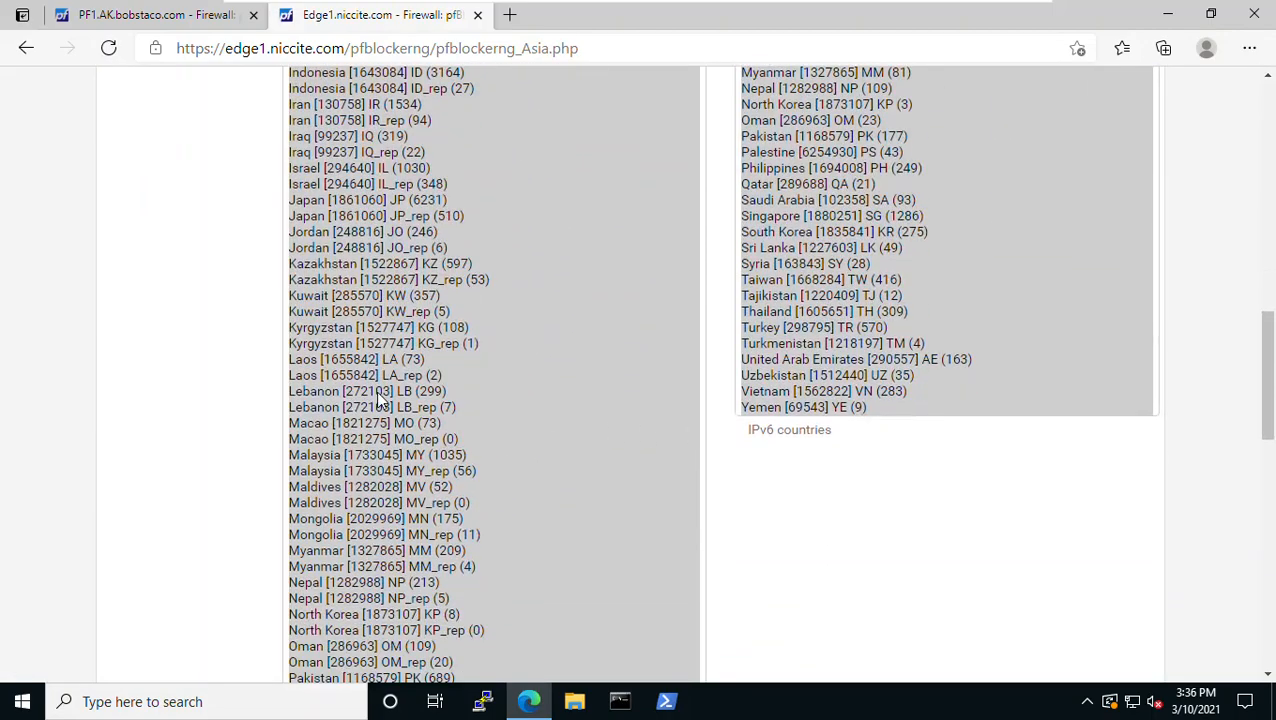
{"action": "scroll", "coordinate": [435, 450], "scroll_direction": "down", "scroll_amount": 2}
{"action": "scroll", "coordinate": [438, 450], "scroll_direction": "down", "scroll_amount": 5}
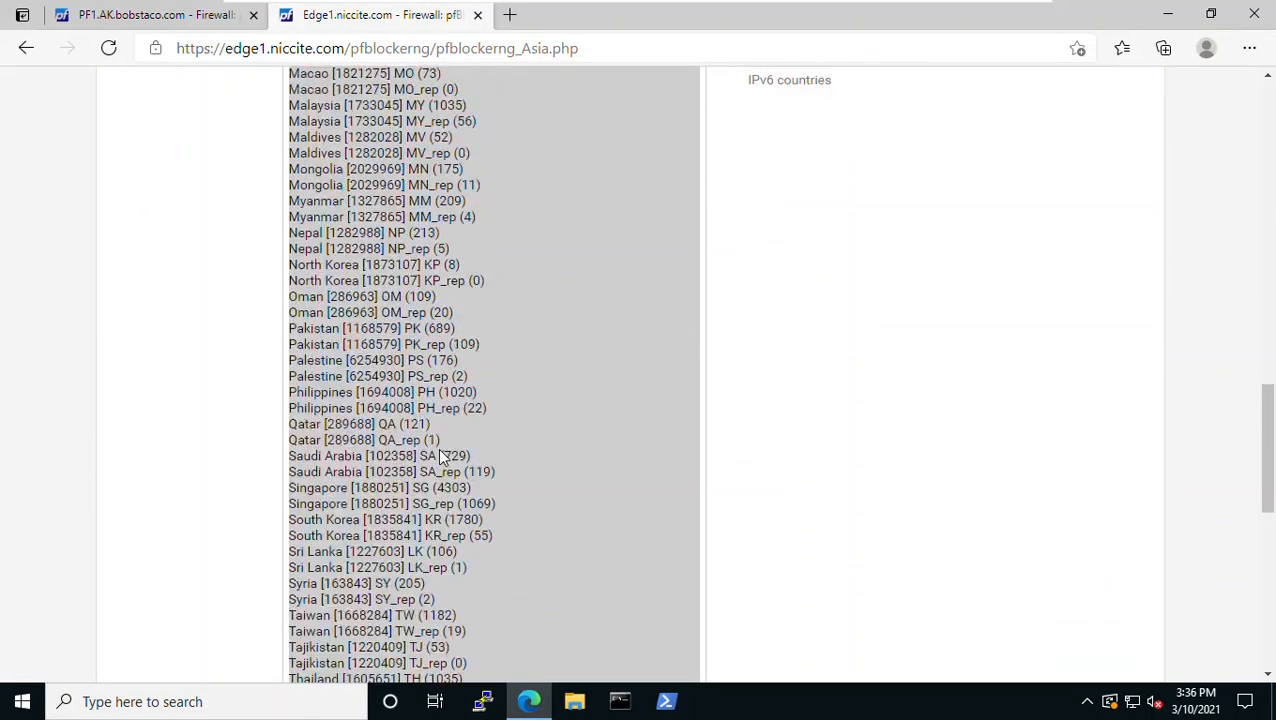
{"action": "scroll", "coordinate": [451, 447], "scroll_direction": "up", "scroll_amount": 1}
{"action": "scroll", "coordinate": [451, 447], "scroll_direction": "up", "scroll_amount": 15}
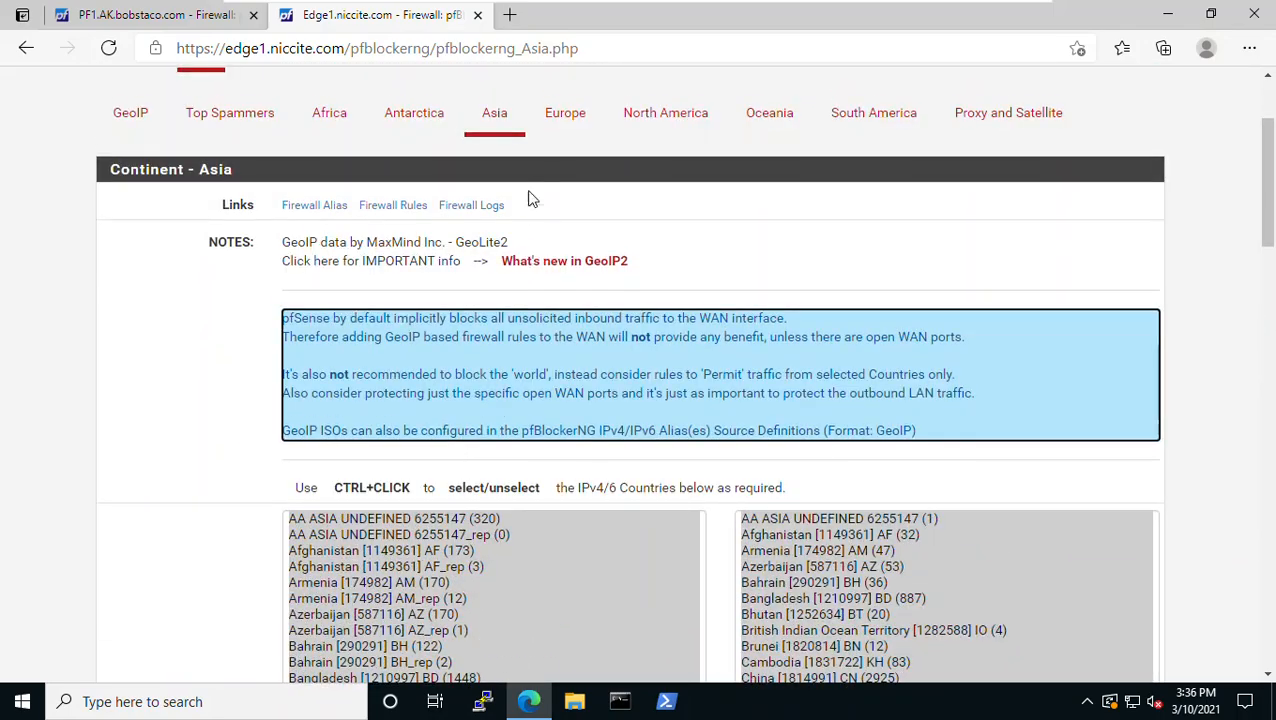
Step: Open the Europe GeoIP entry and check which IPv4 and IPv6 countries are selected
{"action": "left_click", "coordinate": [561, 114]}
{"action": "scroll", "coordinate": [617, 531], "scroll_direction": "down", "scroll_amount": 5}
{"action": "scroll", "coordinate": [620, 531], "scroll_direction": "down", "scroll_amount": 6}
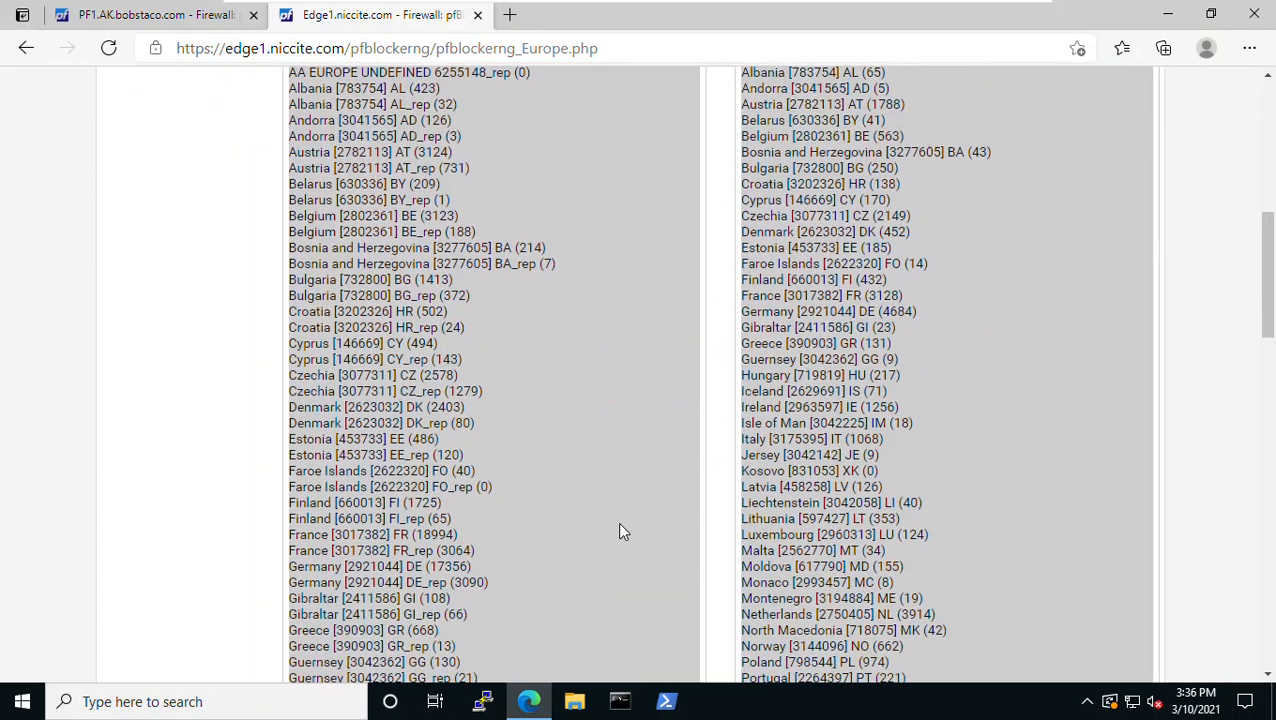
{"action": "scroll", "coordinate": [620, 531], "scroll_direction": "down", "scroll_amount": 6}
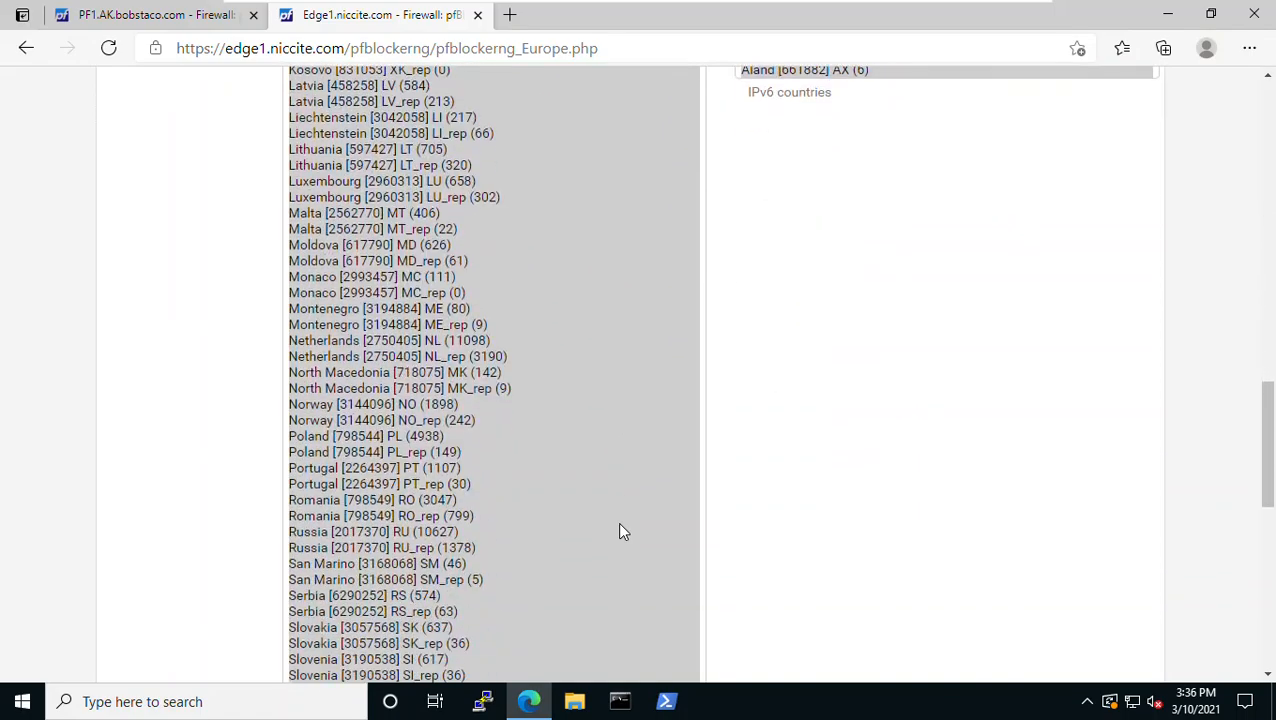
{"action": "scroll", "coordinate": [617, 531], "scroll_direction": "down", "scroll_amount": 3}
{"action": "scroll", "coordinate": [621, 527], "scroll_direction": "up", "scroll_amount": 12}
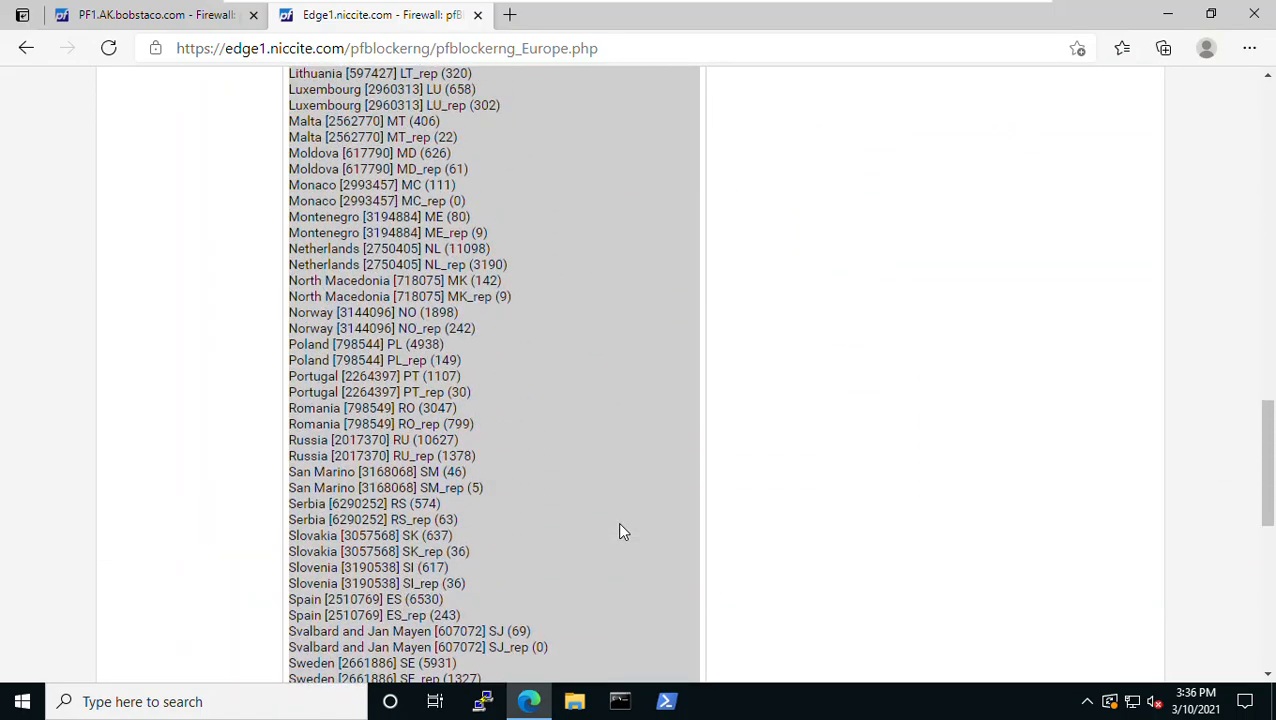
{"action": "scroll", "coordinate": [625, 518], "scroll_direction": "up", "scroll_amount": 3}
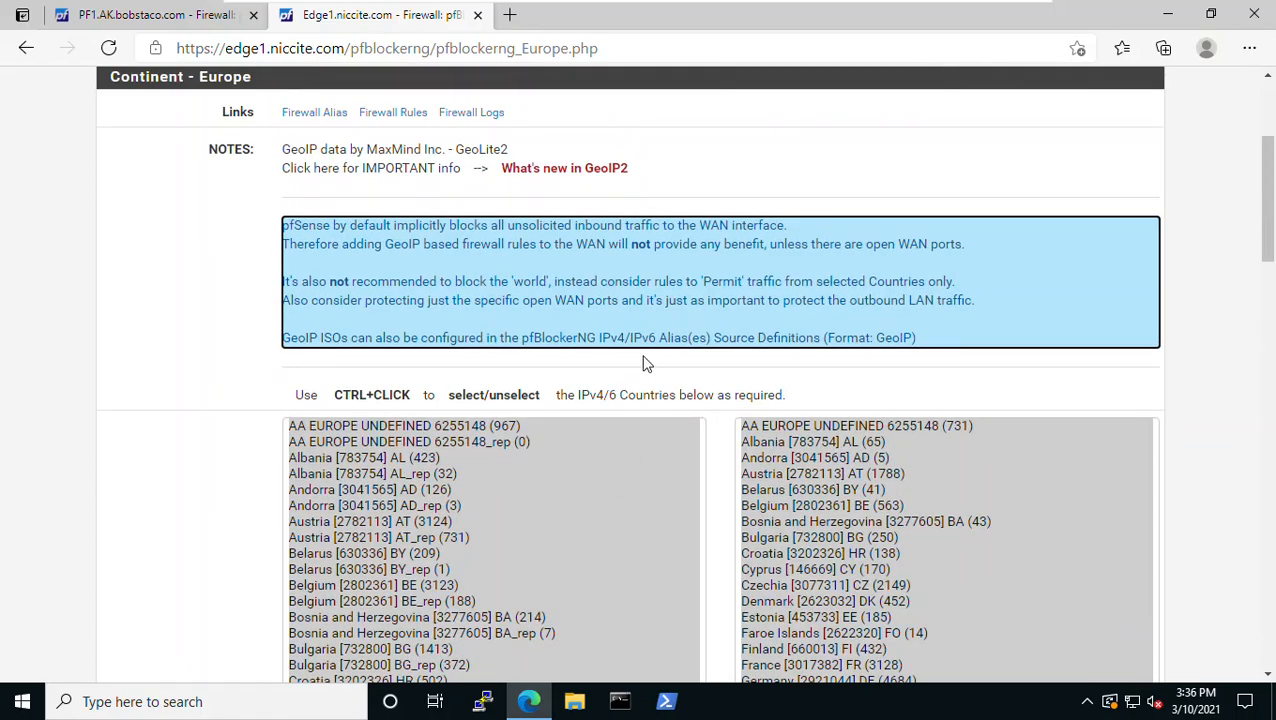
{"action": "scroll", "coordinate": [644, 362], "scroll_direction": "up", "scroll_amount": 3}
Step: Open the North America GeoIP entry and check the United States entries at the end of the IPv4 country list
{"action": "left_click", "coordinate": [670, 289]}
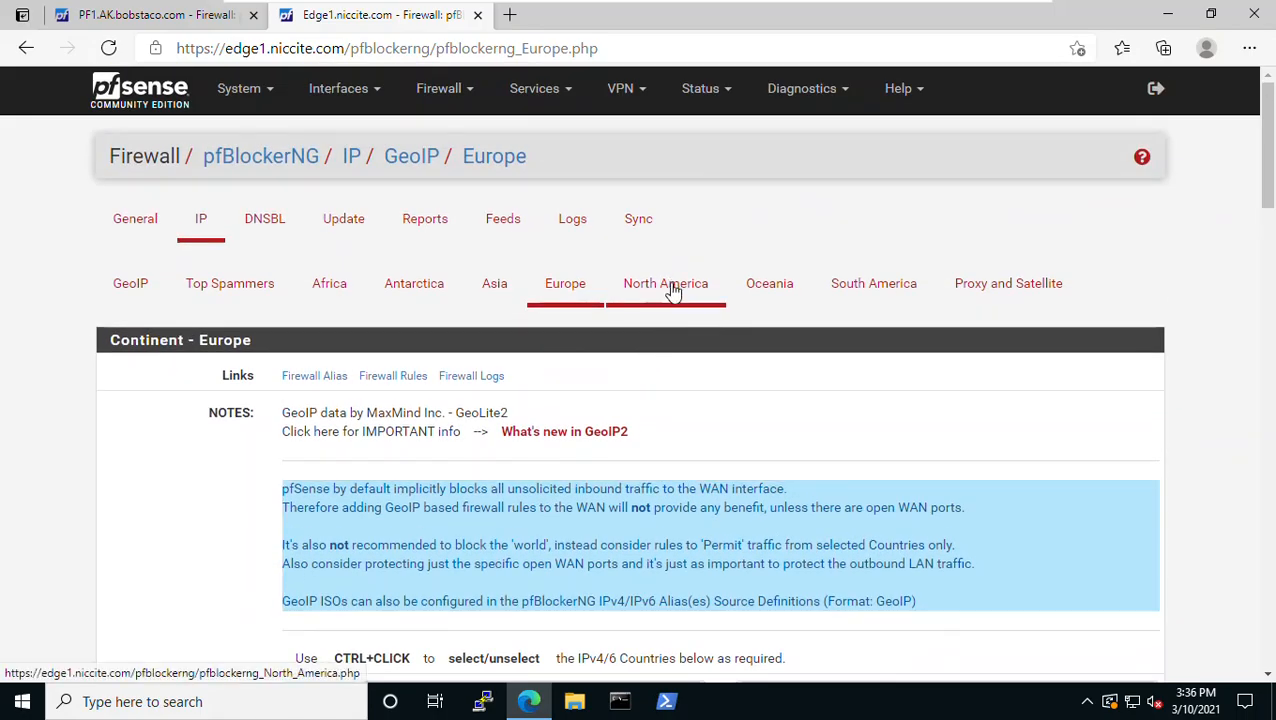
{"action": "scroll", "coordinate": [700, 420], "scroll_direction": "down", "scroll_amount": 6}
{"action": "scroll", "coordinate": [713, 485], "scroll_direction": "down", "scroll_amount": 7}
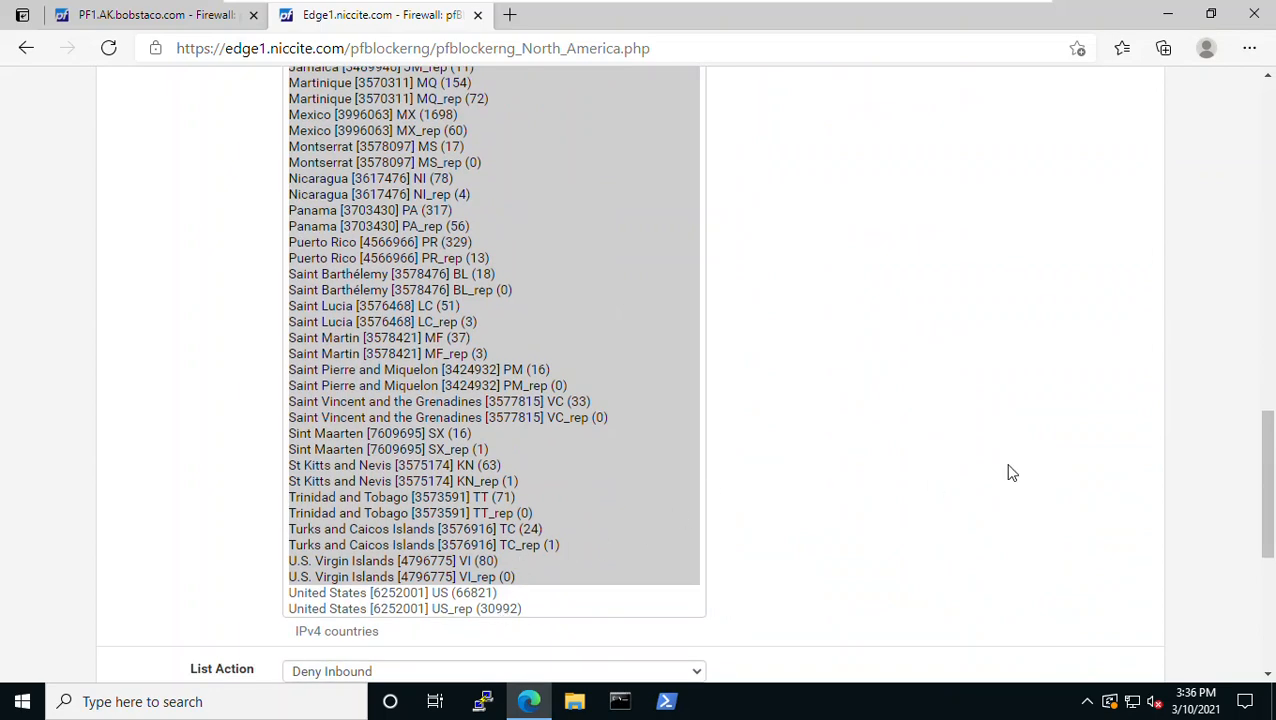
Step: Select all North America IPv4 countries, excluding the Panama PA and Puerto Rico PR entries, and check the IPv6 list
{"action": "left_click", "coordinate": [410, 212]}
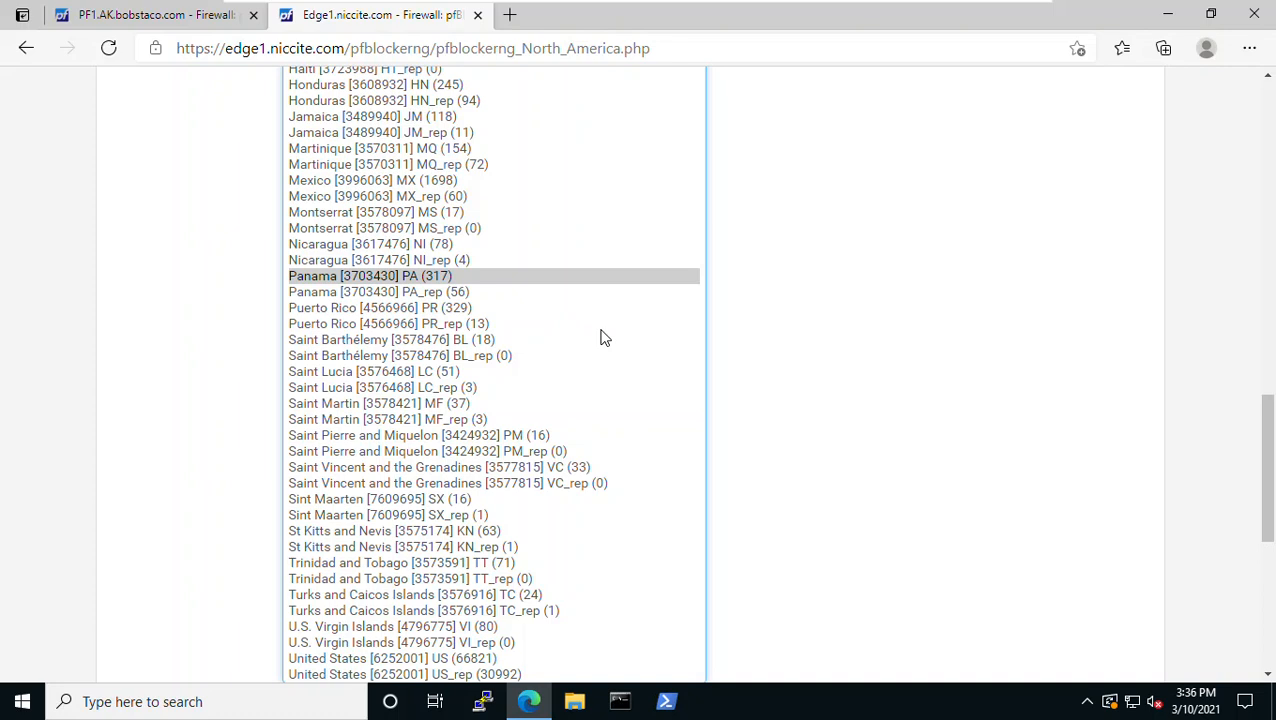
{"action": "key", "text": "ctrl+a"}
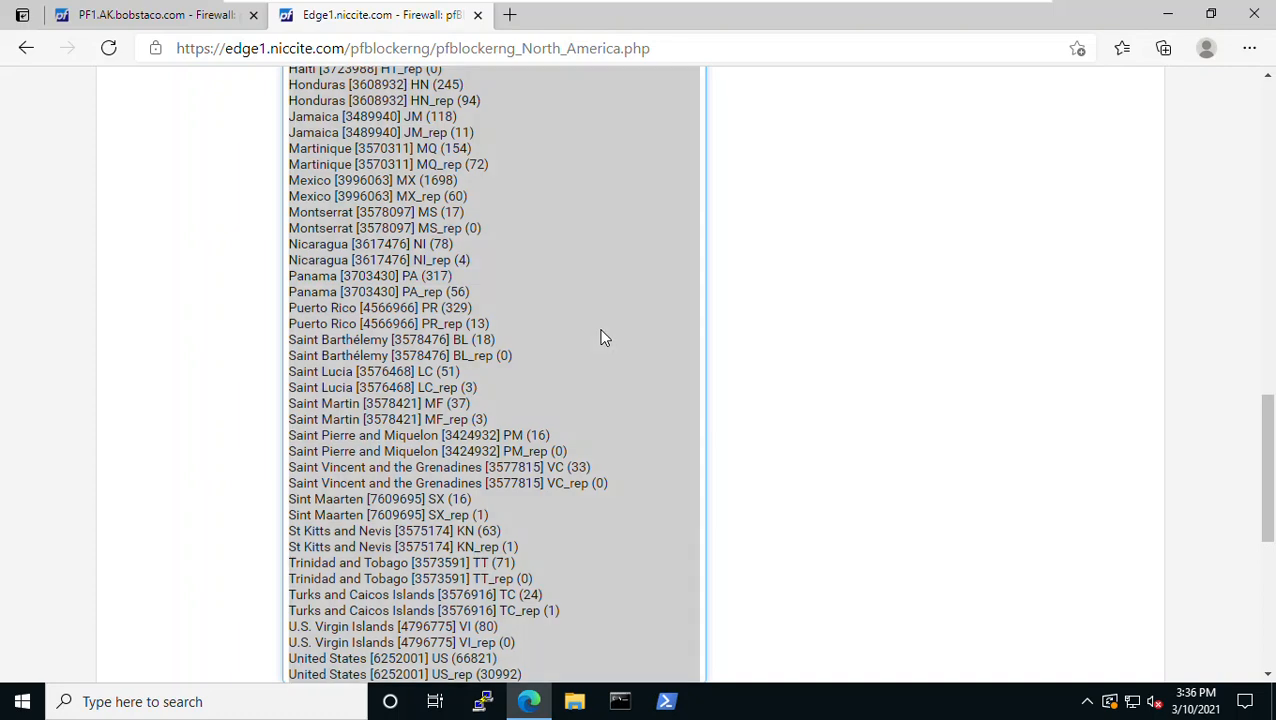
{"action": "left_click", "coordinate": [410, 276], "text": "ctrl"}
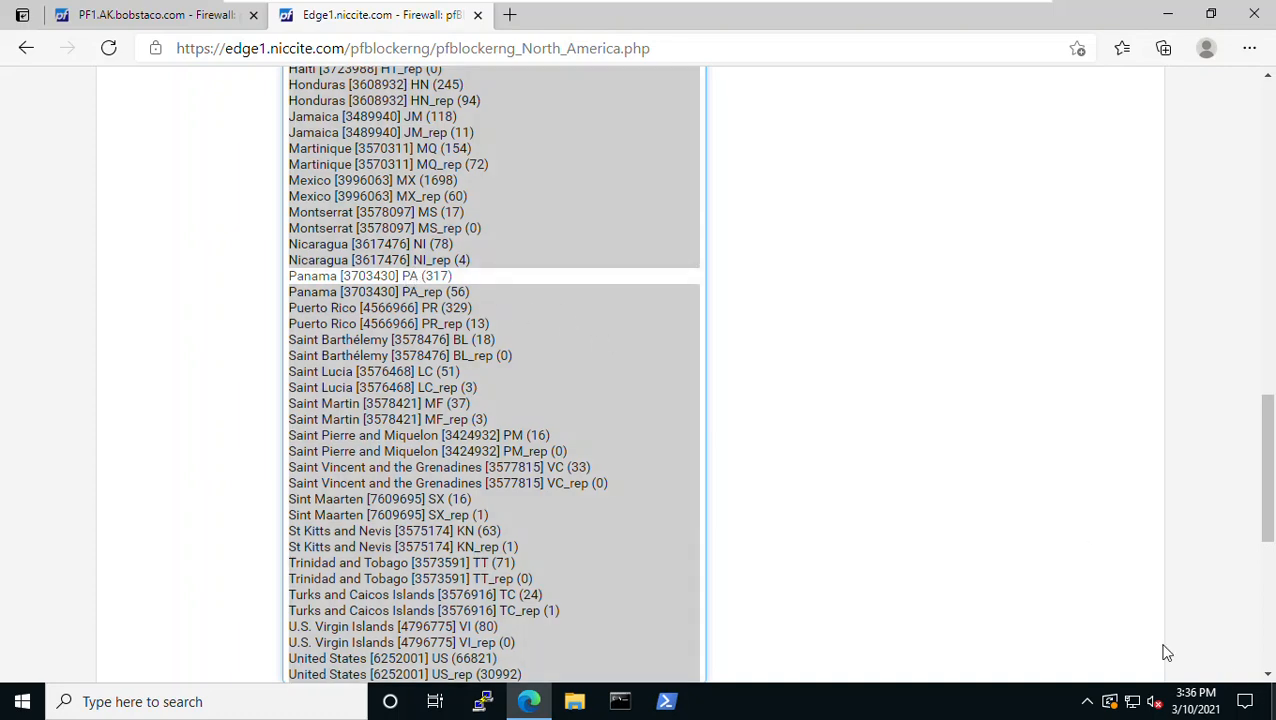
{"action": "left_click", "coordinate": [426, 309], "text": "ctrl"}
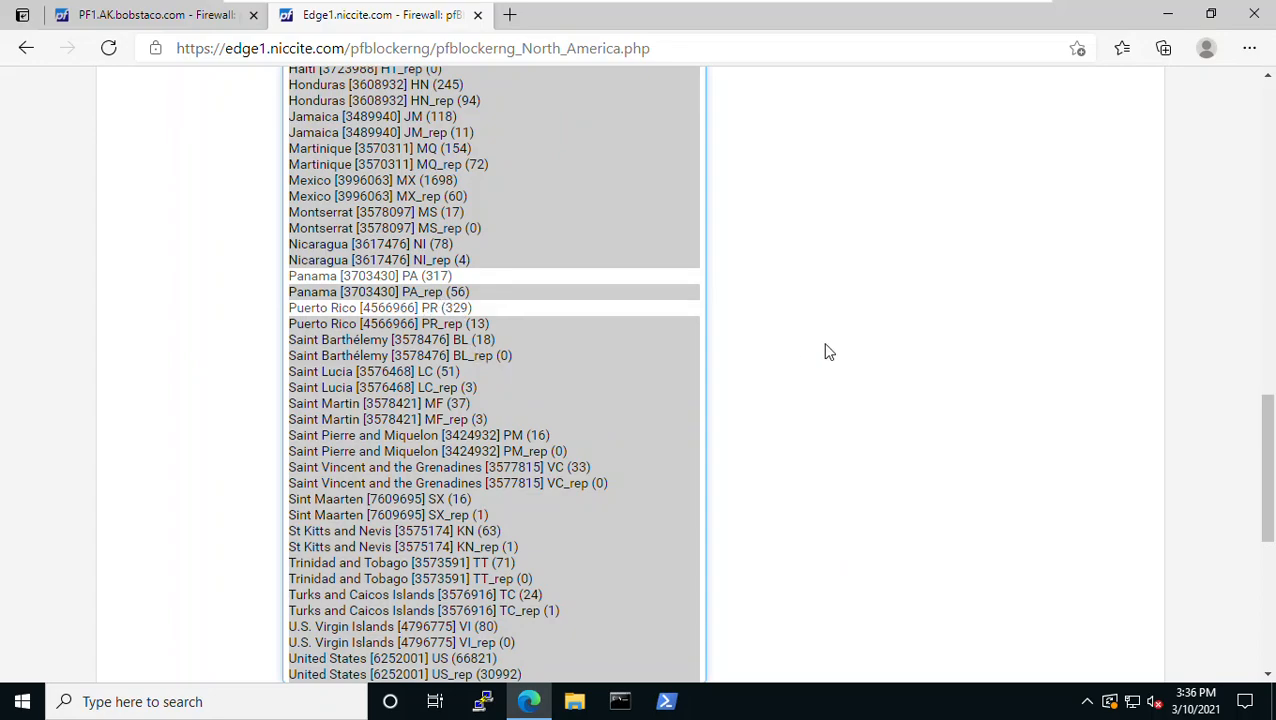
{"action": "scroll", "coordinate": [828, 351], "scroll_direction": "up", "scroll_amount": 6}
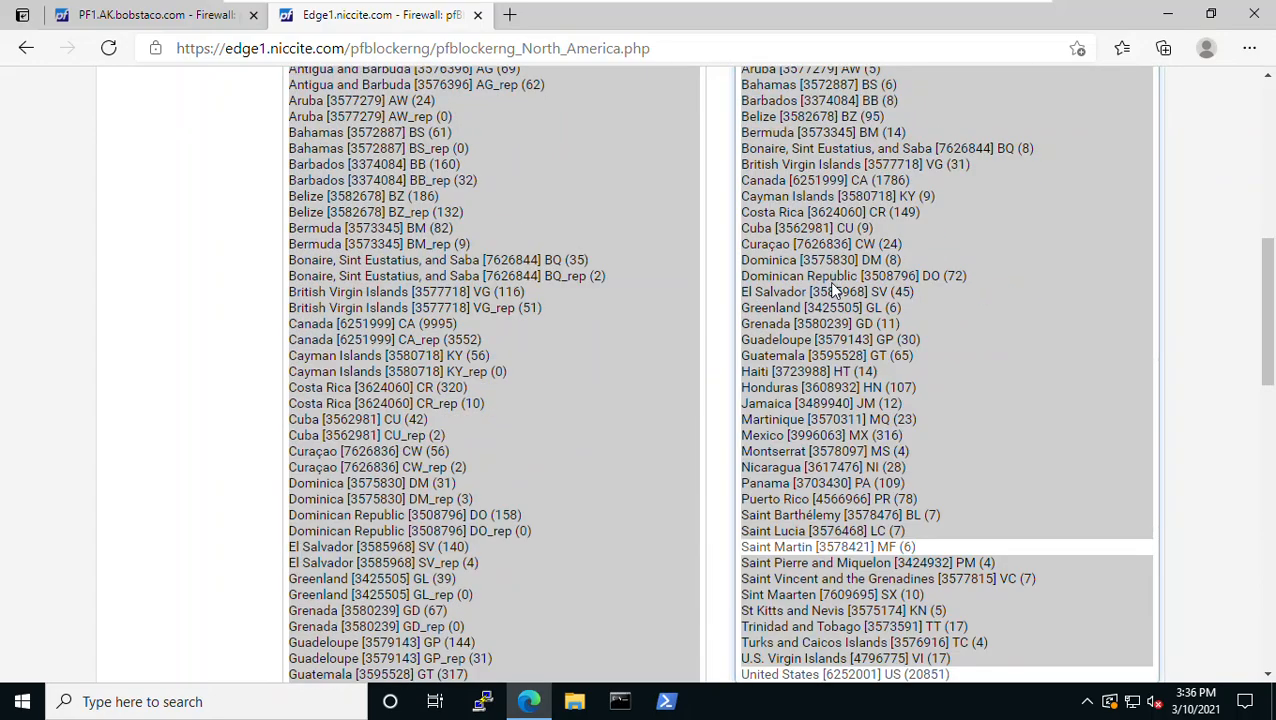
{"action": "scroll", "coordinate": [658, 368], "scroll_direction": "down", "scroll_amount": 5}
{"action": "scroll", "coordinate": [656, 366], "scroll_direction": "up", "scroll_amount": 8}
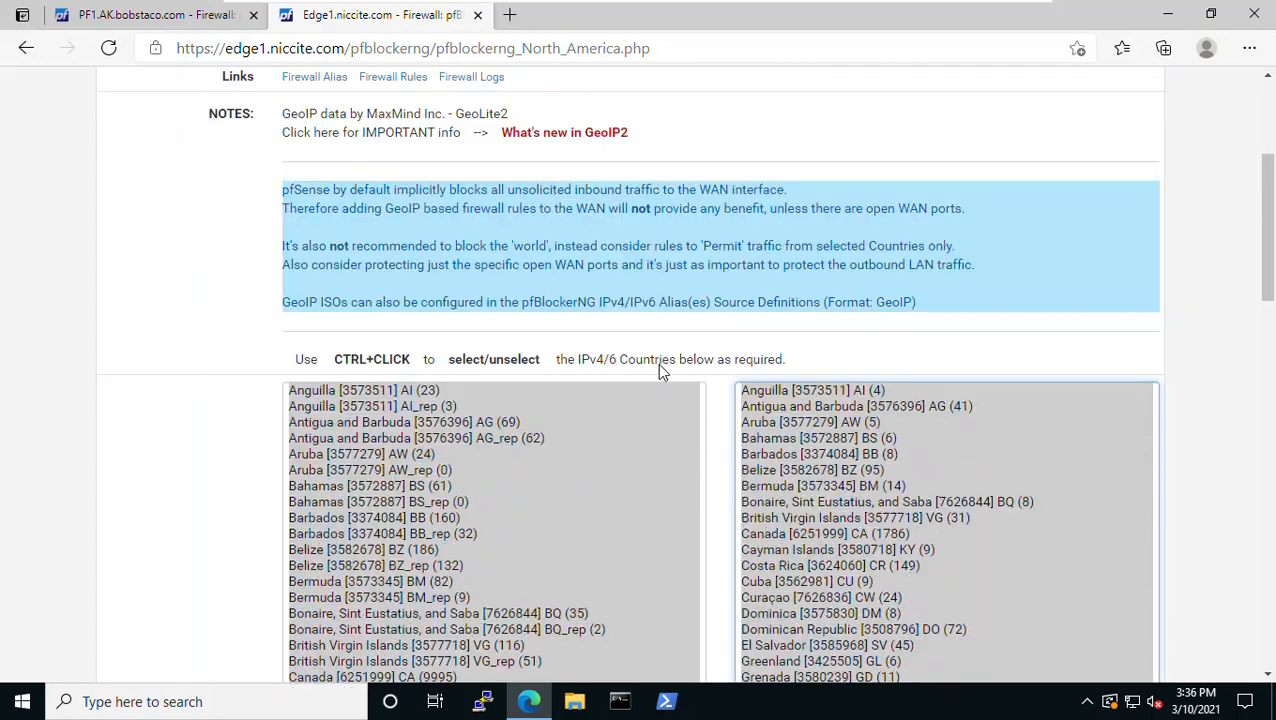
Step: Leave the North America selection unsaved and open the Oceania GeoIP entry to view its selected countries
{"action": "scroll", "coordinate": [658, 368], "scroll_direction": "up", "scroll_amount": 3}
{"action": "left_click", "coordinate": [783, 291]}
{"action": "scroll", "coordinate": [784, 297], "scroll_direction": "down", "scroll_amount": 2}
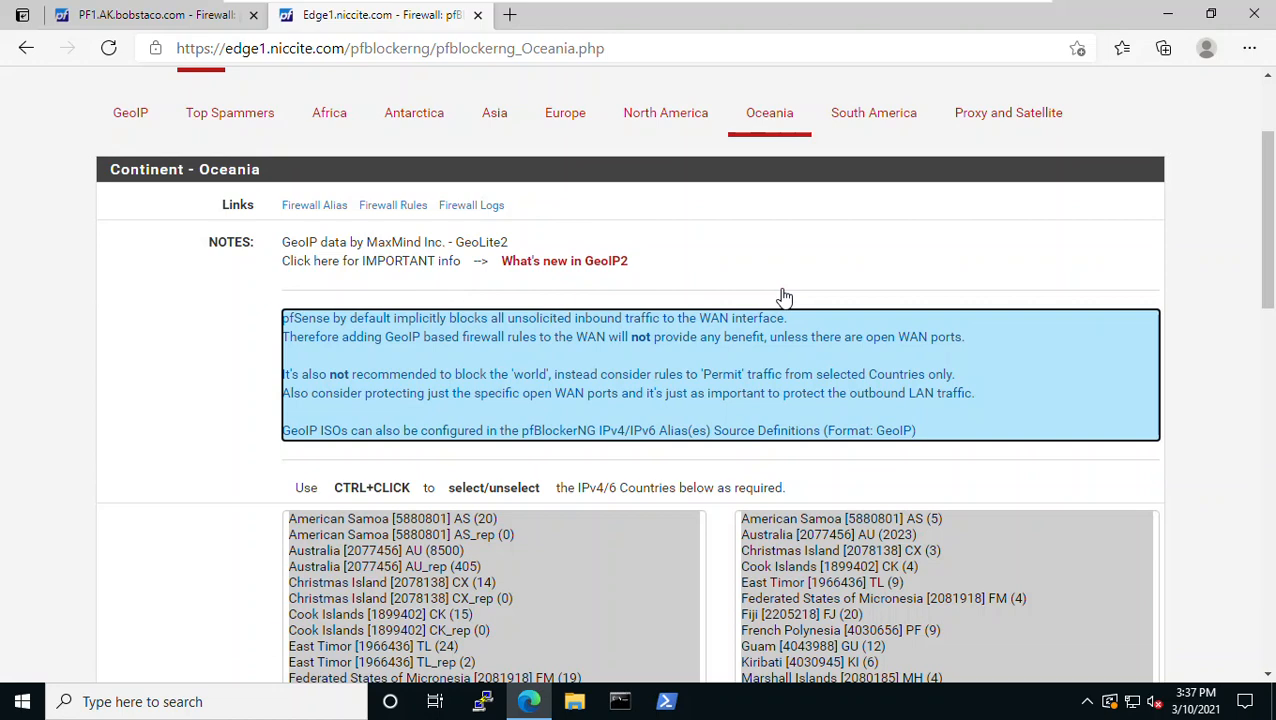
{"action": "scroll", "coordinate": [642, 230], "scroll_direction": "up", "scroll_amount": 2}
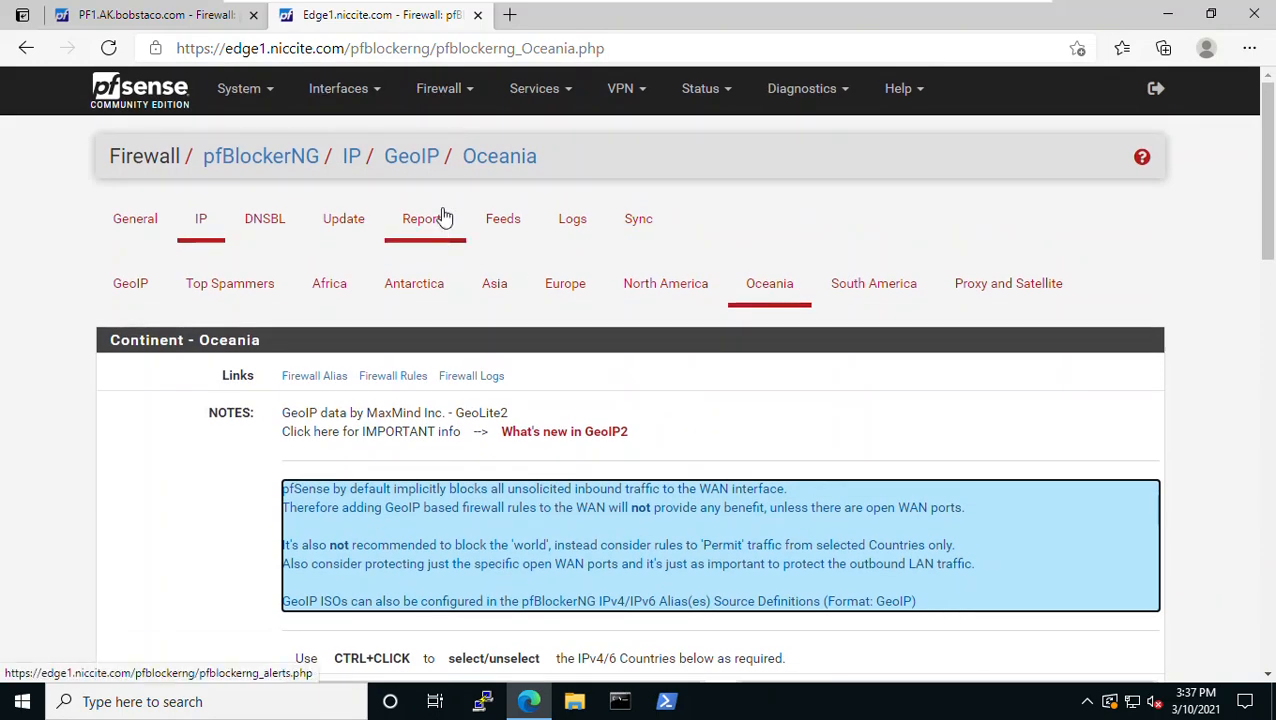
Step: Open pfBlockerNG's DNSBL SafeSearch settings and review the SafeSearch, YouTube and DNS over HTTPS/TLS blocking options
{"action": "left_click", "coordinate": [439, 92]}
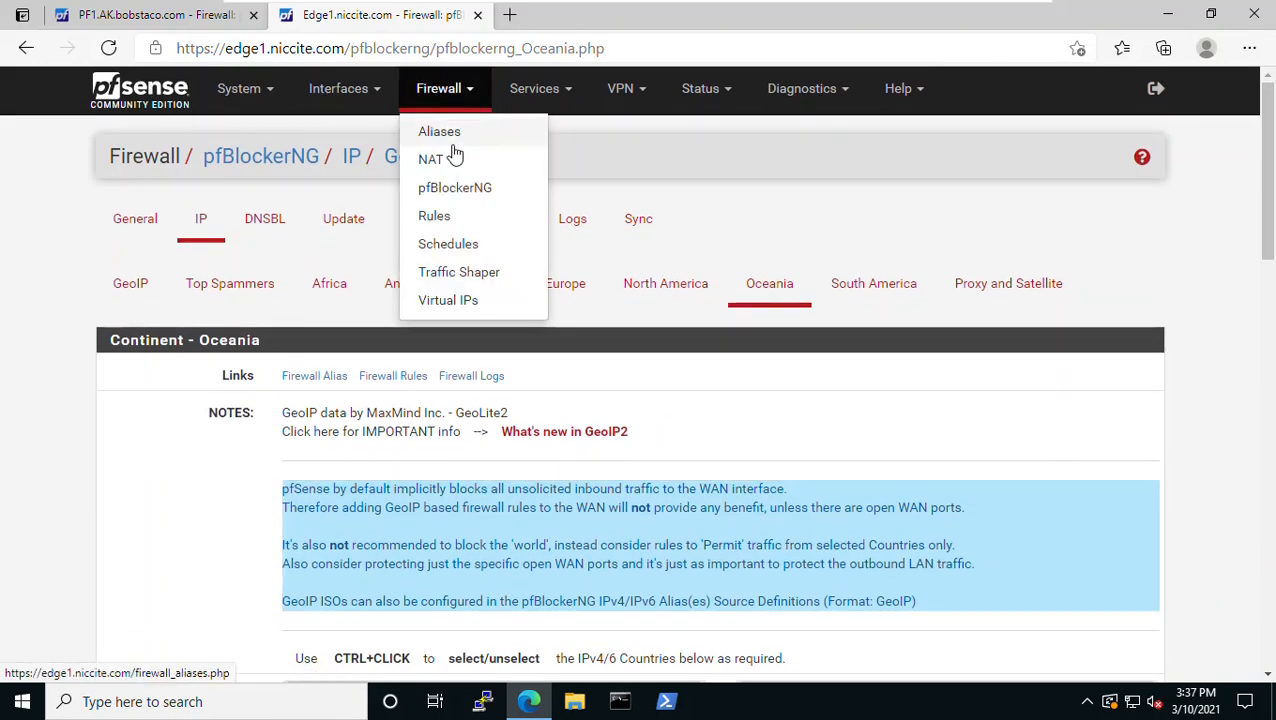
{"action": "left_click", "coordinate": [461, 191]}
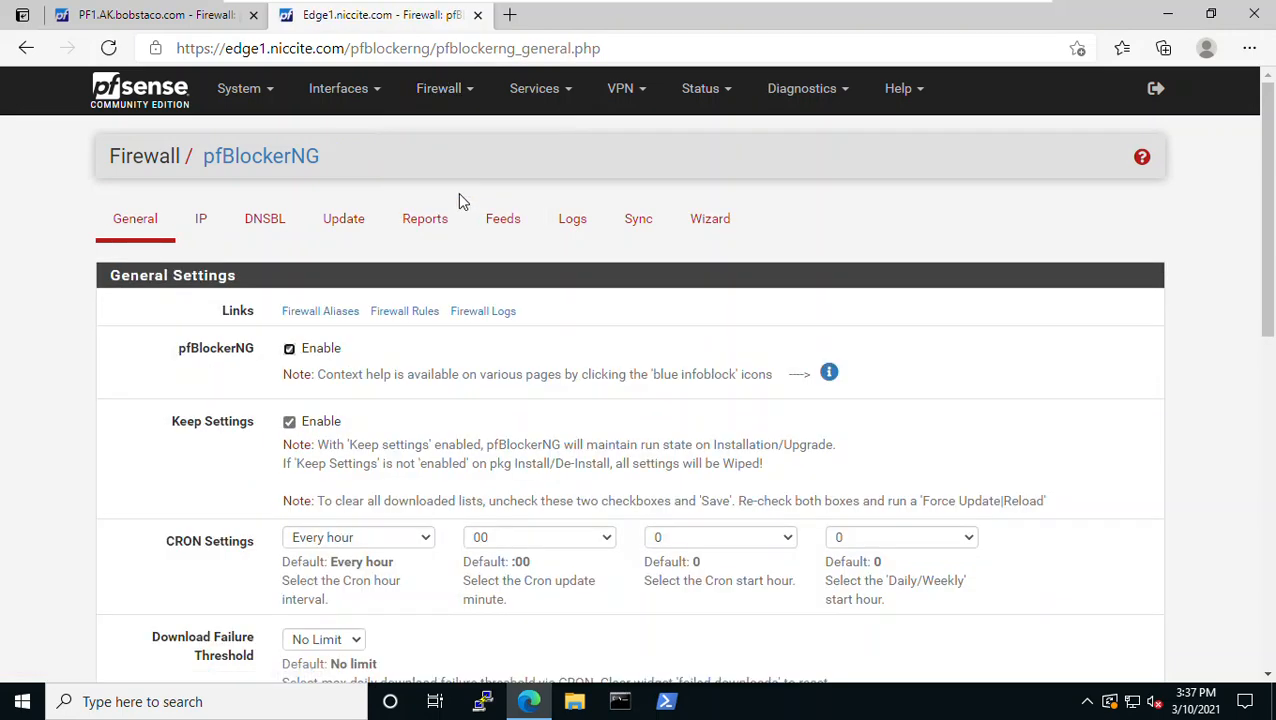
{"action": "left_click", "coordinate": [265, 220]}
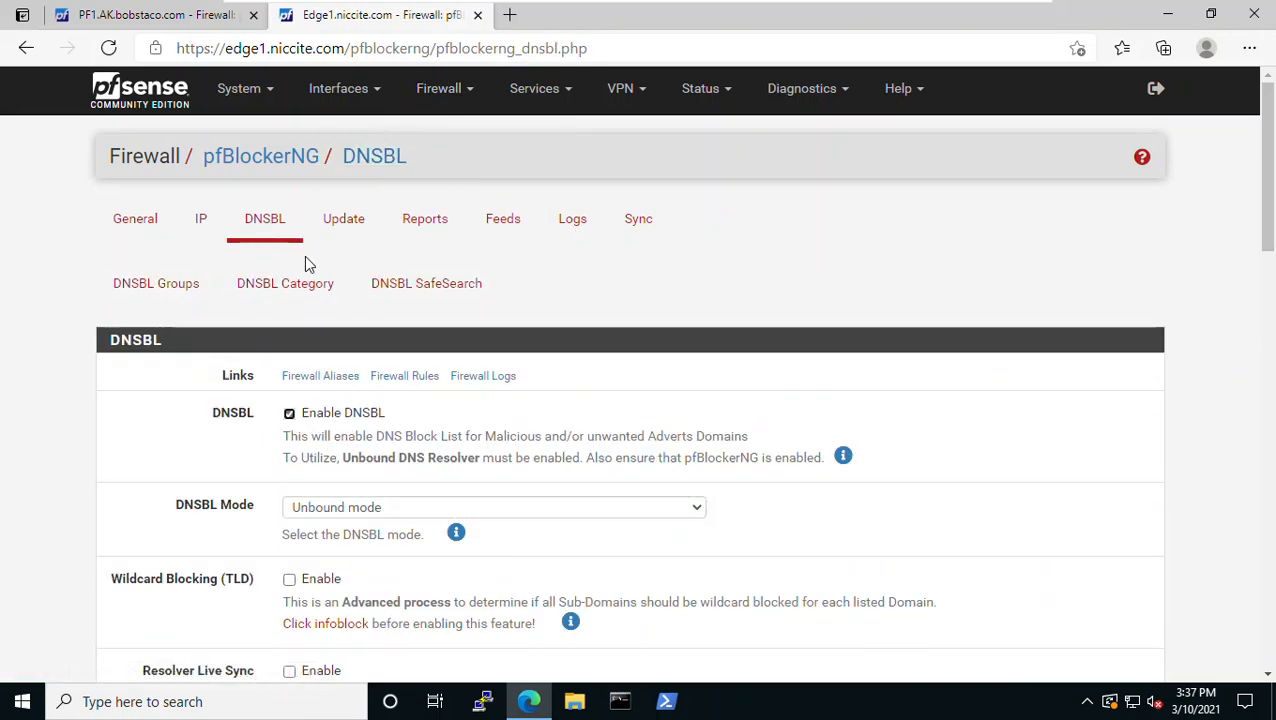
{"action": "left_click", "coordinate": [410, 285]}
{"action": "scroll", "coordinate": [808, 374], "scroll_direction": "down", "scroll_amount": 3}
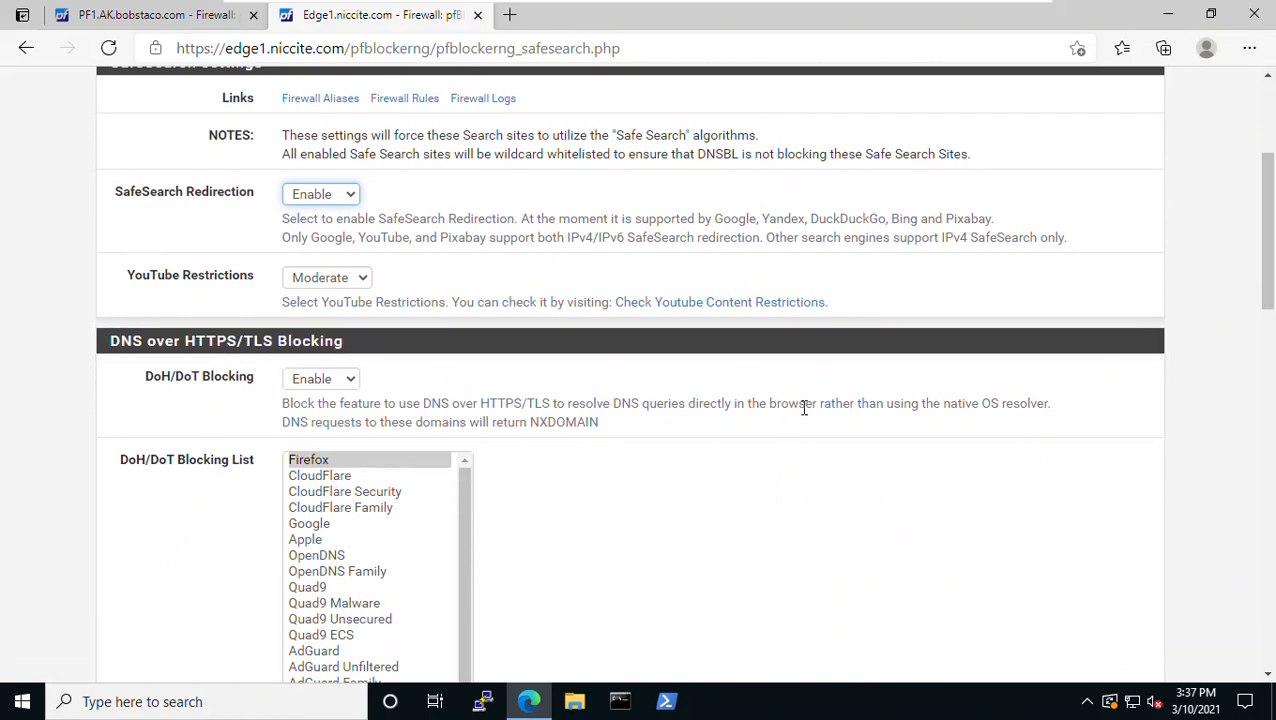
{"action": "scroll", "coordinate": [804, 407], "scroll_direction": "up", "scroll_amount": 2}
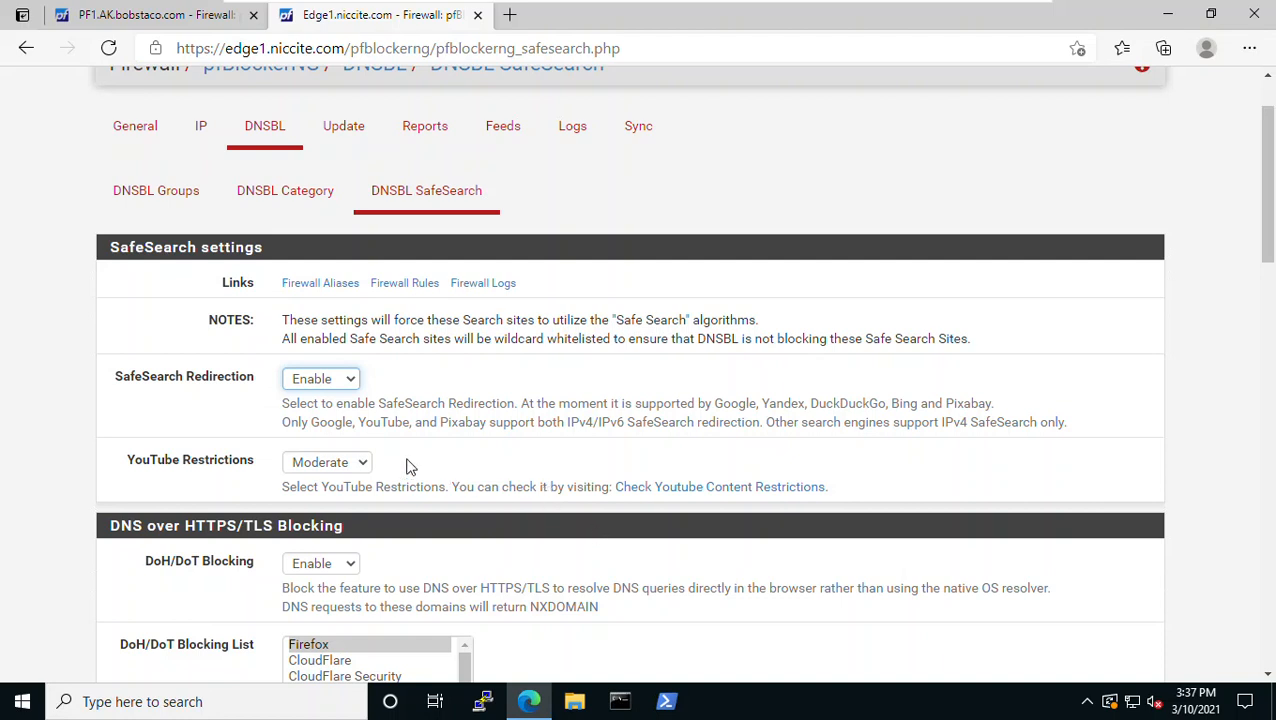
Step: Examine the available choices for YouTube Restrictions and SafeSearch Redirection without changing either setting
{"action": "left_click", "coordinate": [362, 466]}
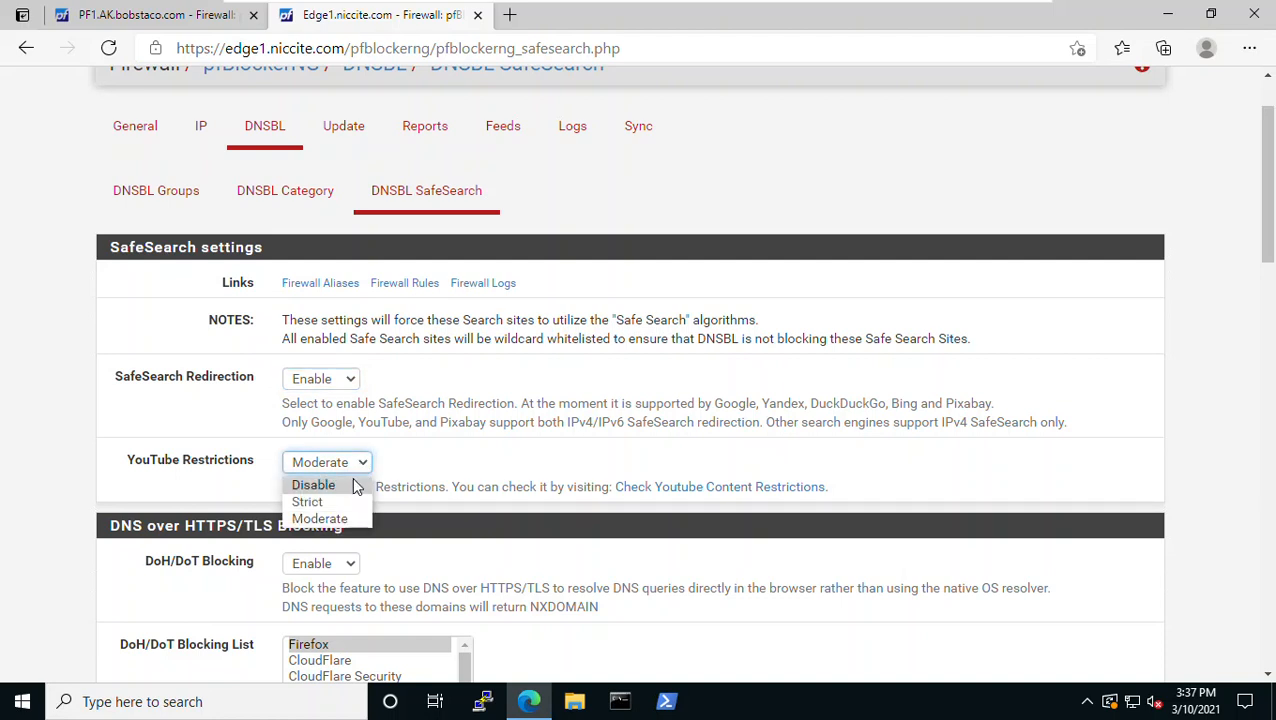
{"action": "left_click", "coordinate": [450, 468]}
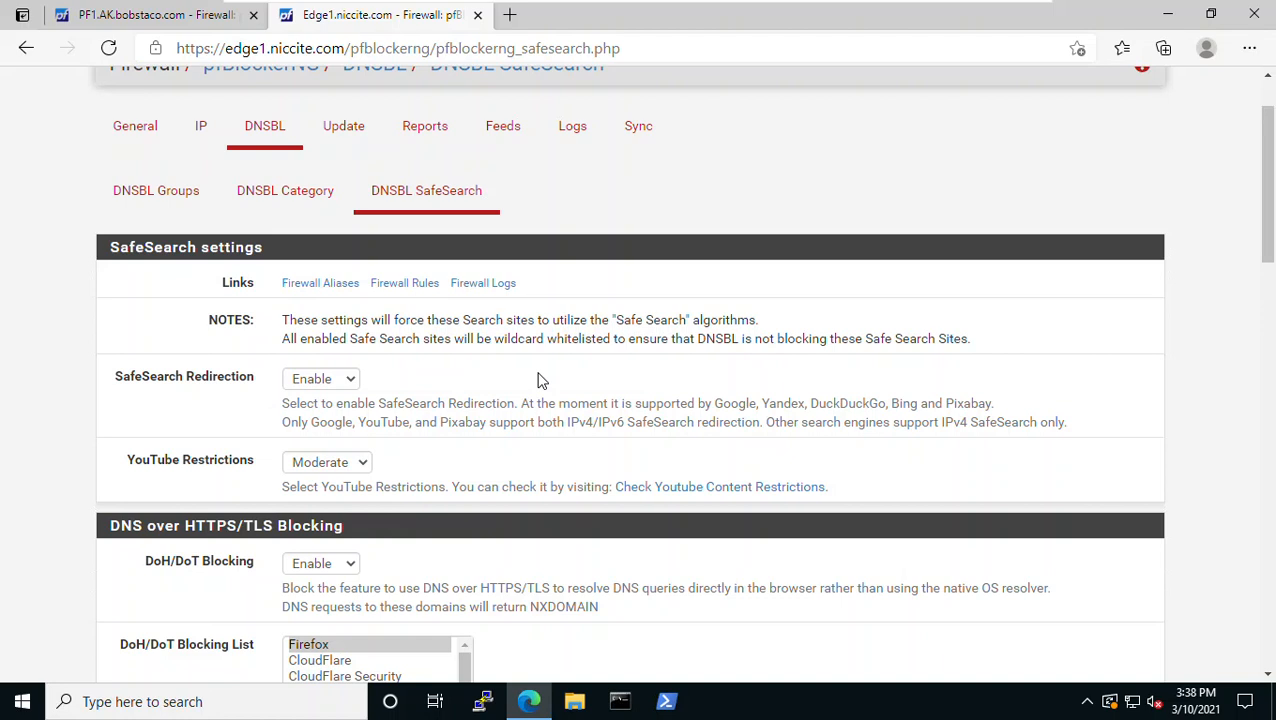
{"action": "left_click", "coordinate": [351, 382]}
{"action": "left_click", "coordinate": [351, 380]}
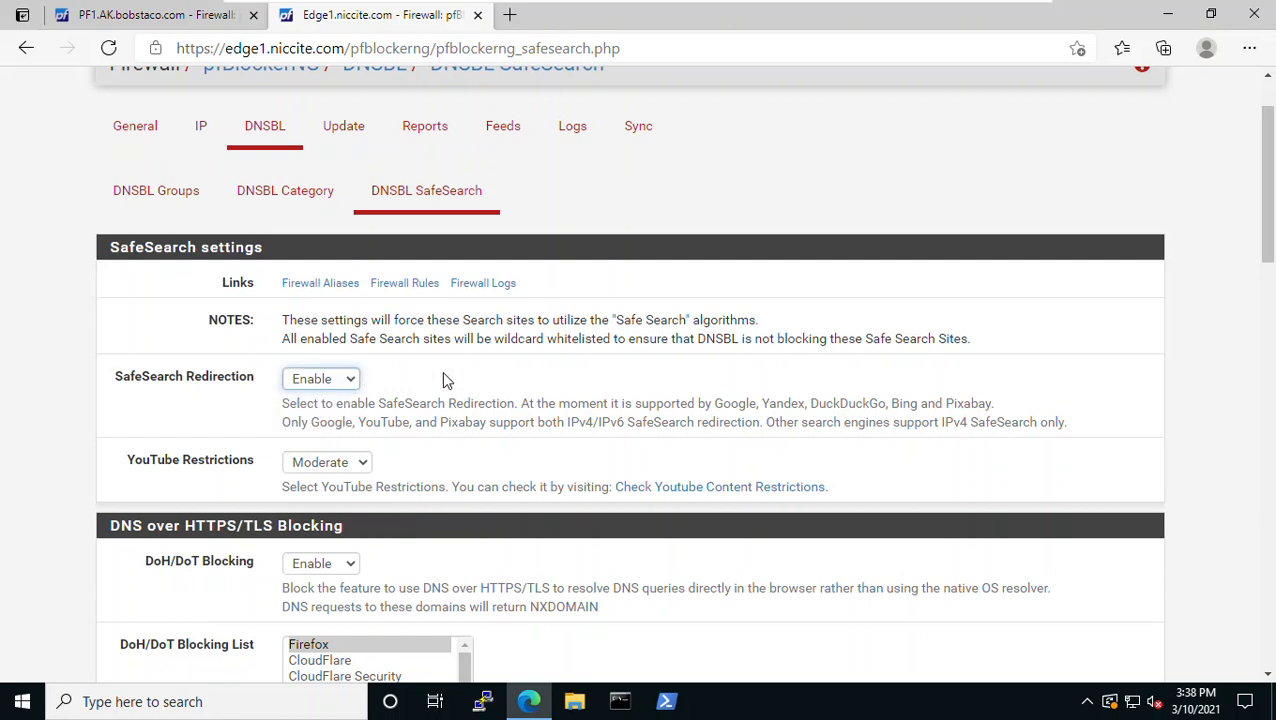